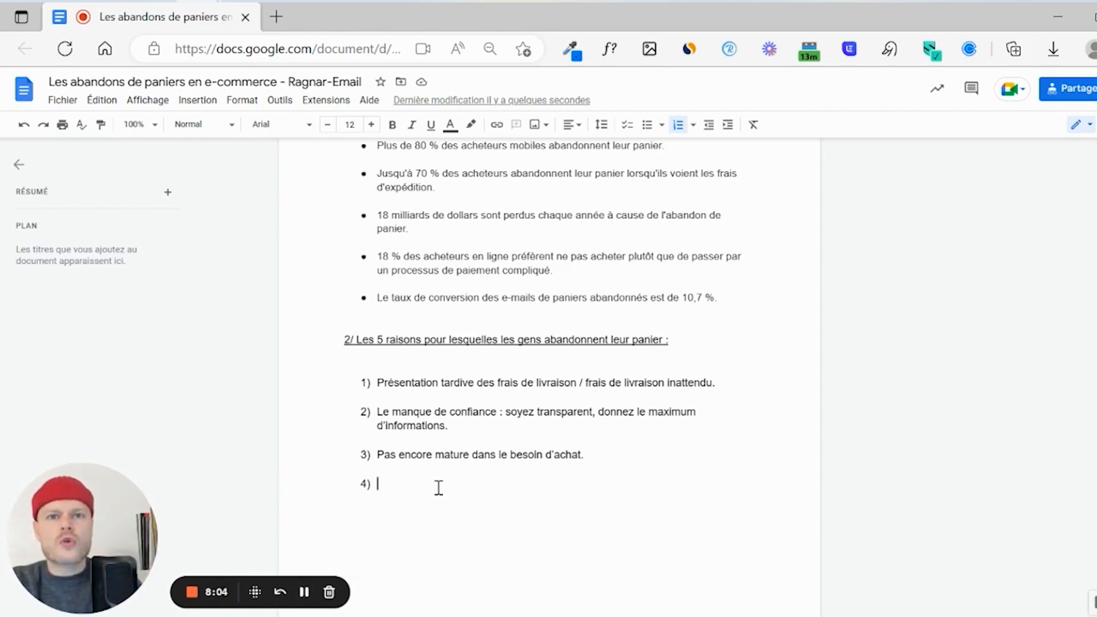
# - Add reason 4 "Ne sont pas en condition pour acheter." and reason 5 "Un comparatif entre plusieurs produits." to the list
pyautogui.write('Ne sont pas en condition pour acheter.')
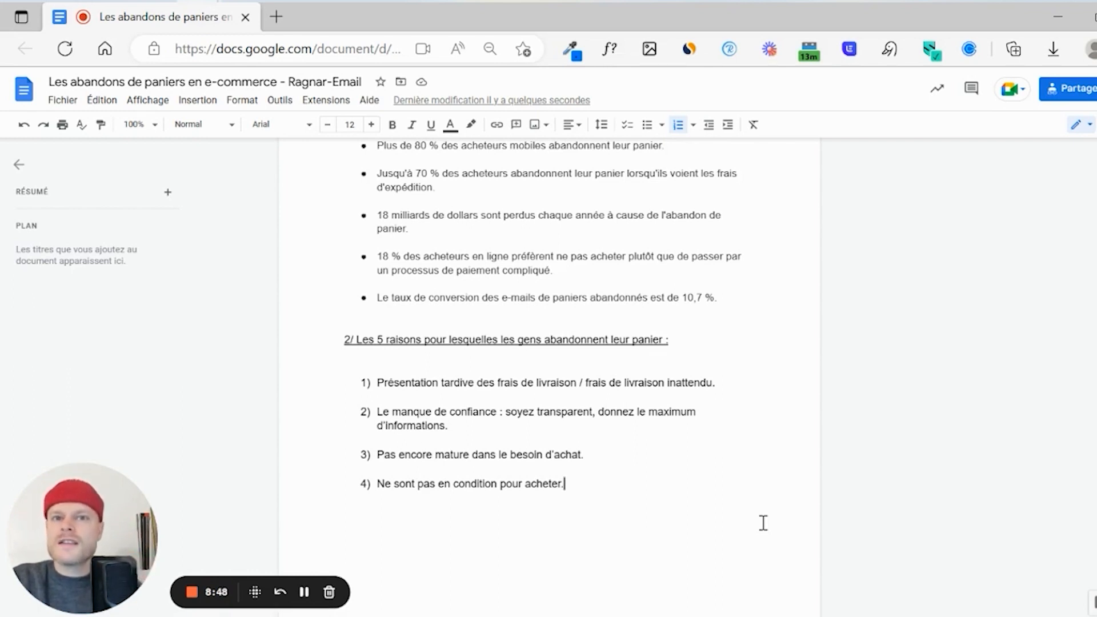
pyautogui.press('Return')
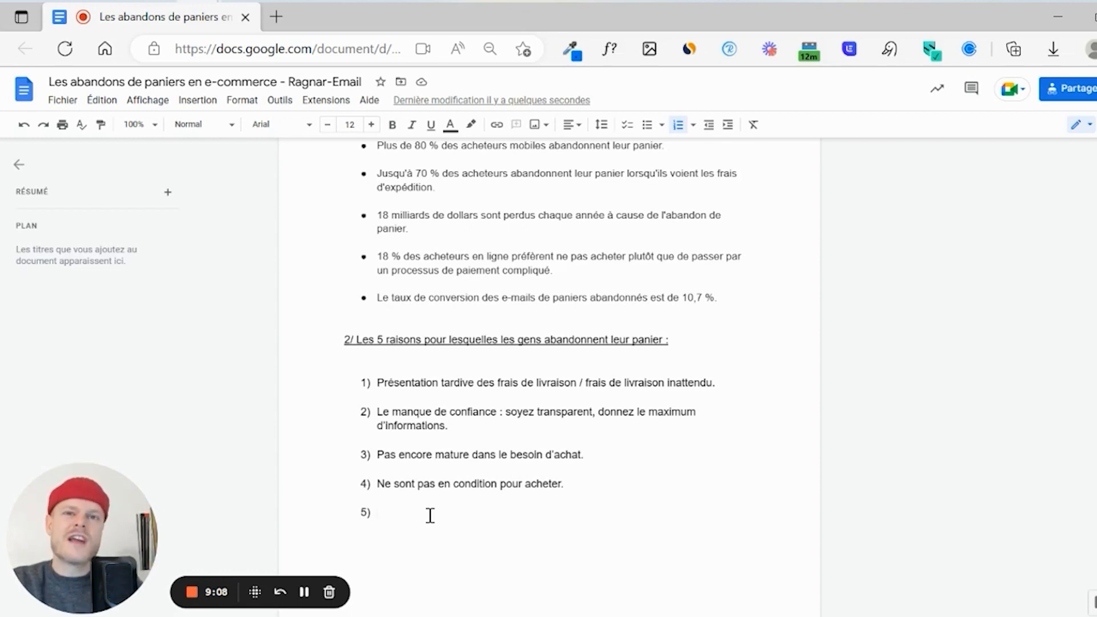
pyautogui.write('Un comparatif entre plusieurs p')
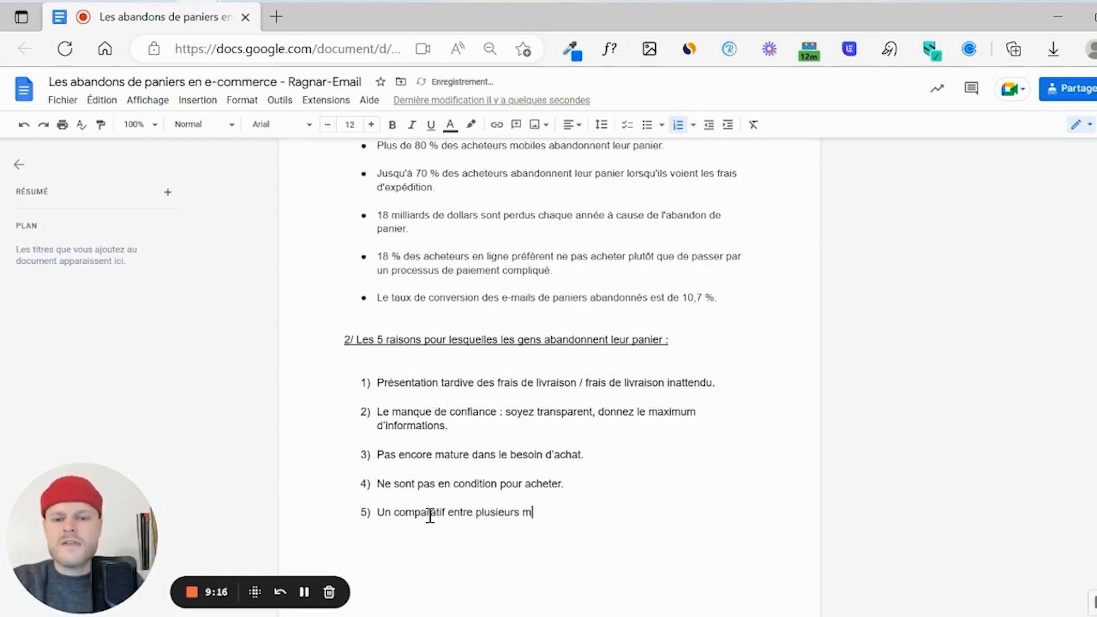
pyautogui.write('roduits.')
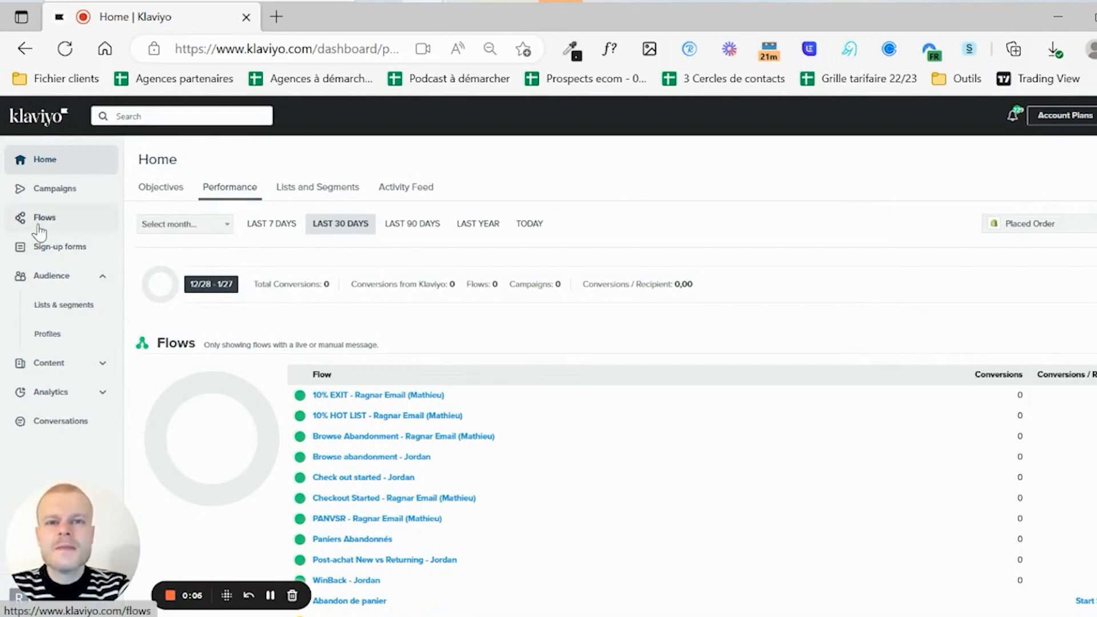
# - Start a new flow from the Standard (Email & SMS) abandoned cart reminder template
pyautogui.click(41, 220)
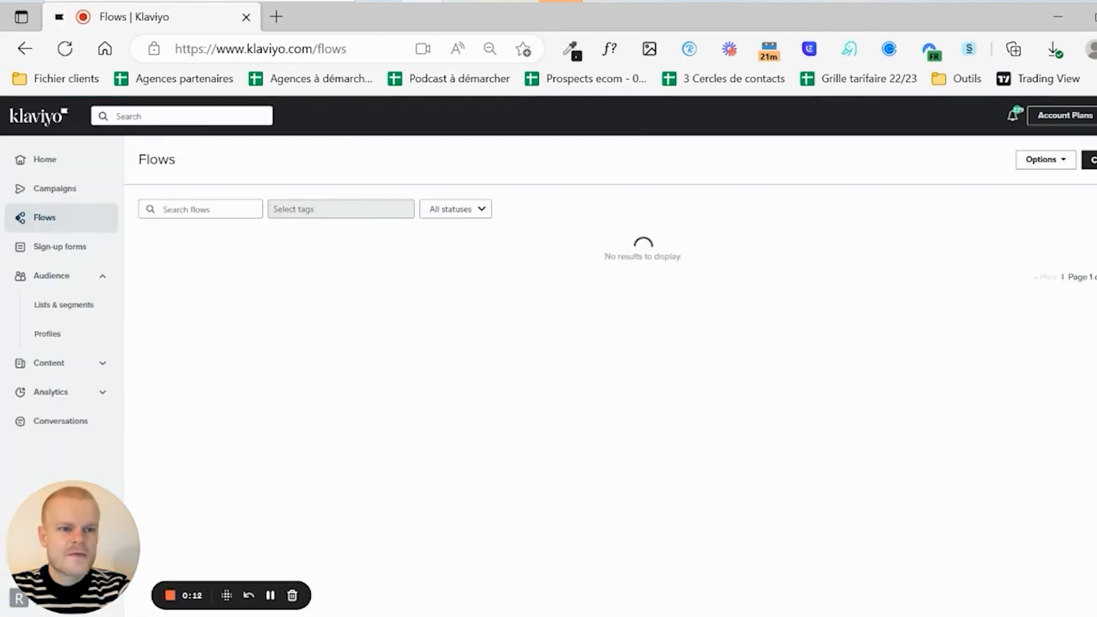
pyautogui.click(1090, 160)
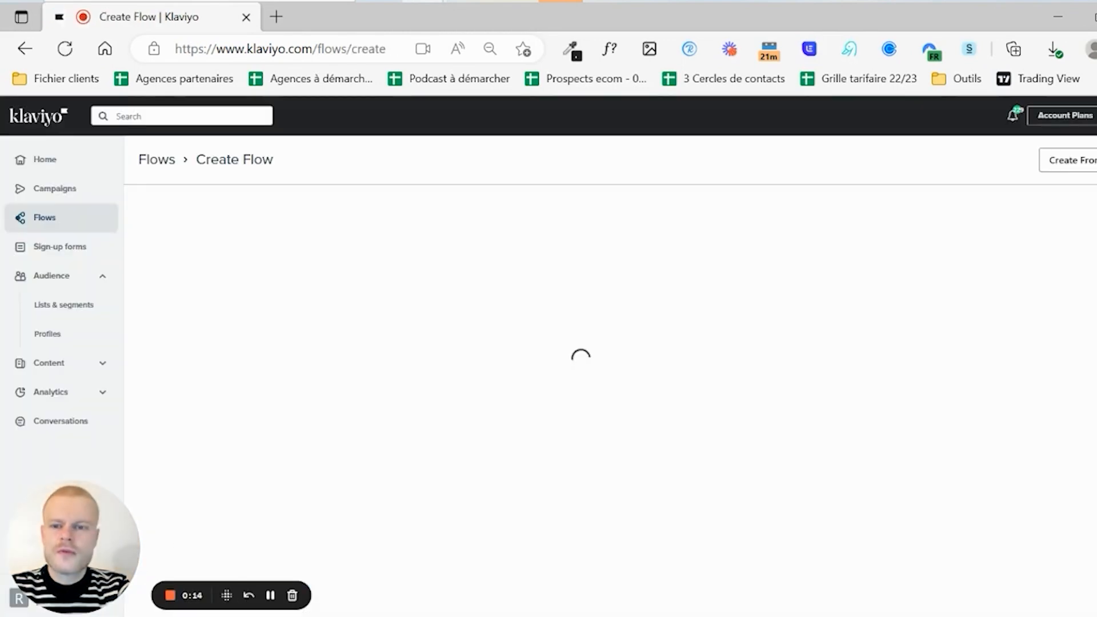
pyautogui.click(426, 216)
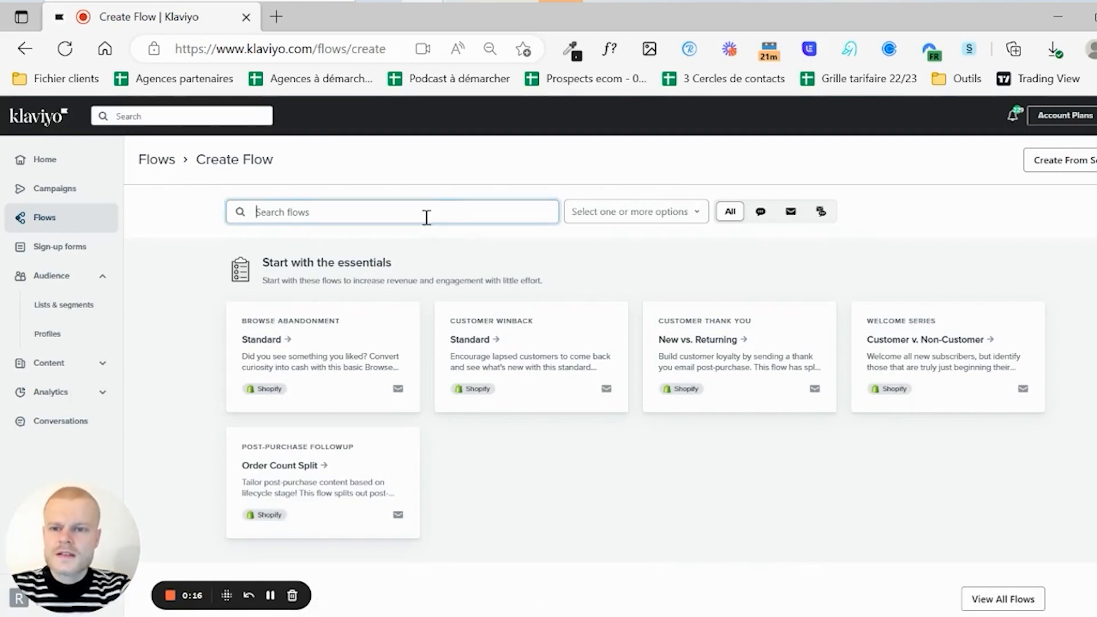
pyautogui.write('cart')
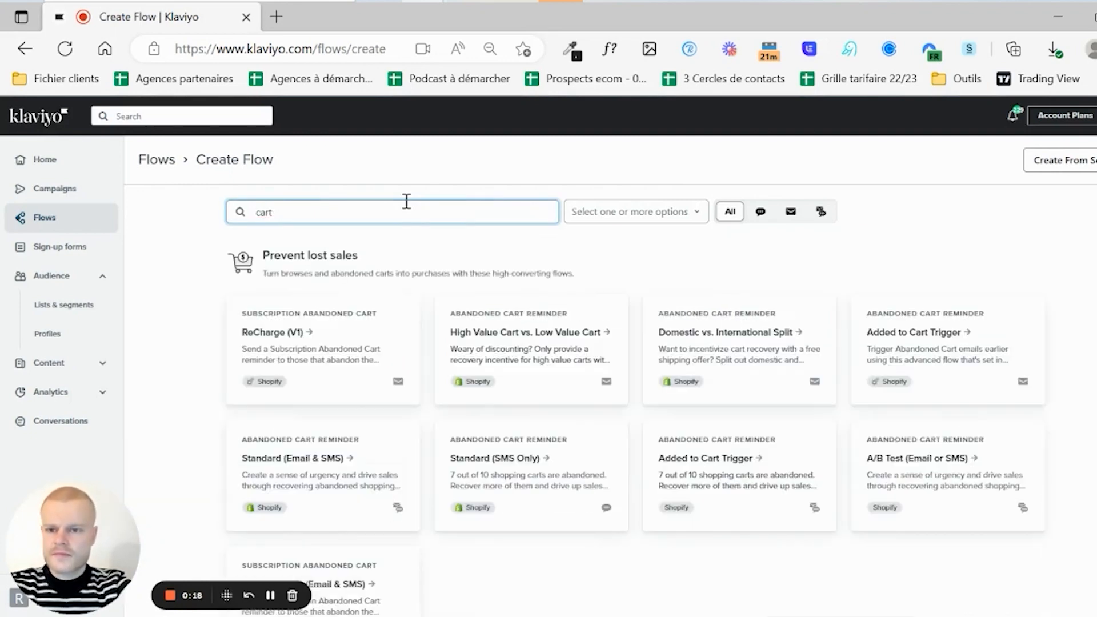
pyautogui.write(' reminder')
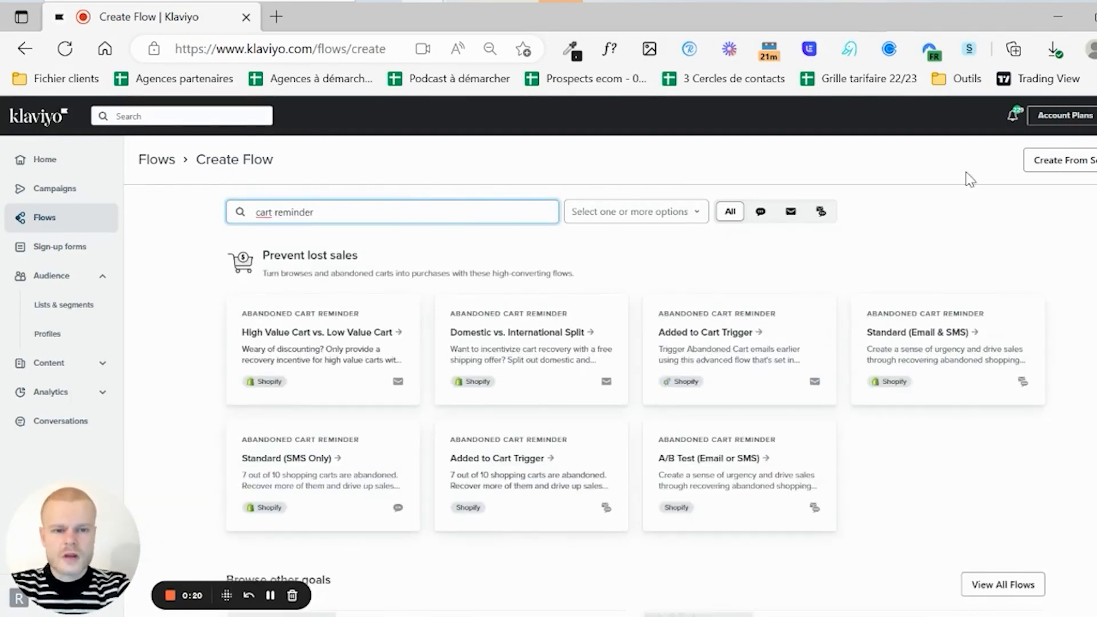
pyautogui.click(925, 341)
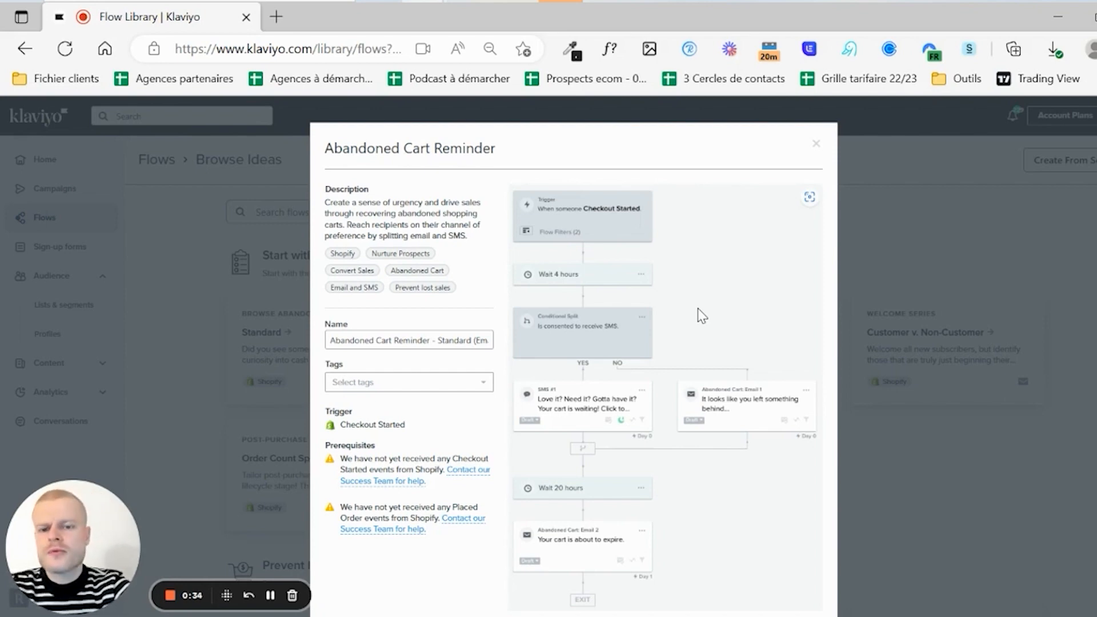
# - Name the flow "Abandon de panier" and create it
pyautogui.doubleClick(470, 347)
pyautogui.hotkey('ctrl', 'a')
pyautogui.write('Abandon de')
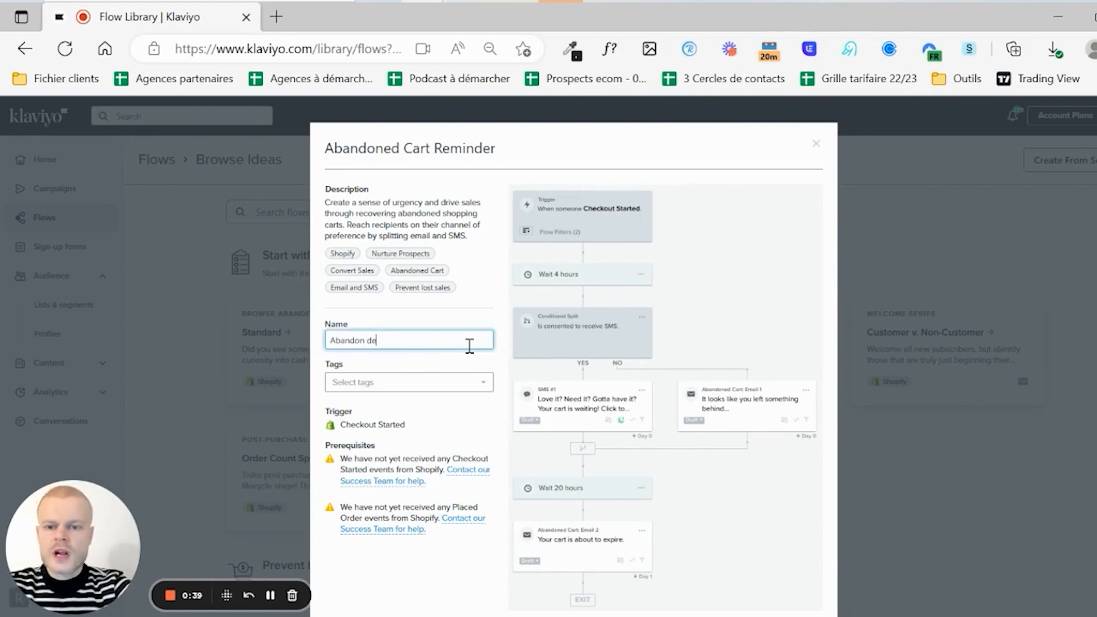
pyautogui.write(' panier')
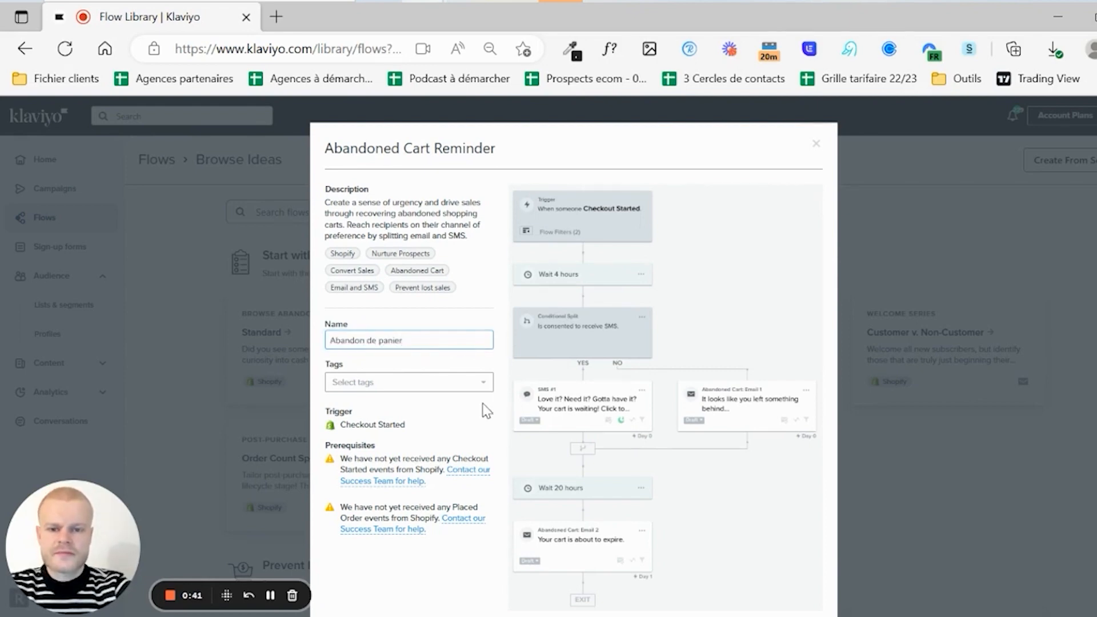
pyautogui.scroll(-3, 486, 410)
pyautogui.click(771, 568)
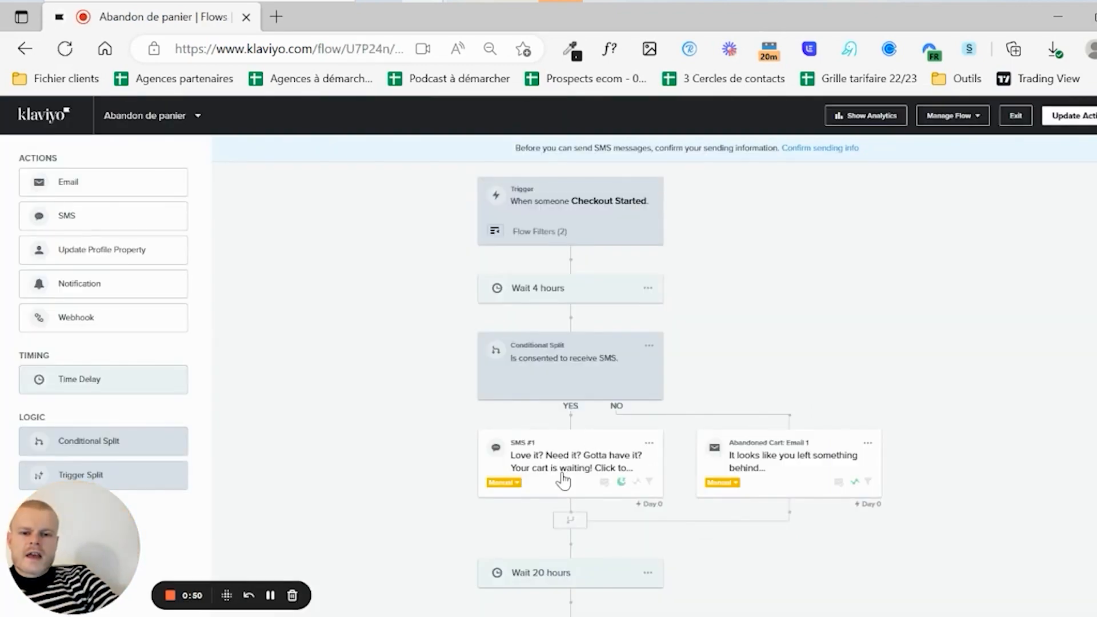
# - Inspect the SMS step and the conditional split's configuration
pyautogui.click(564, 477)
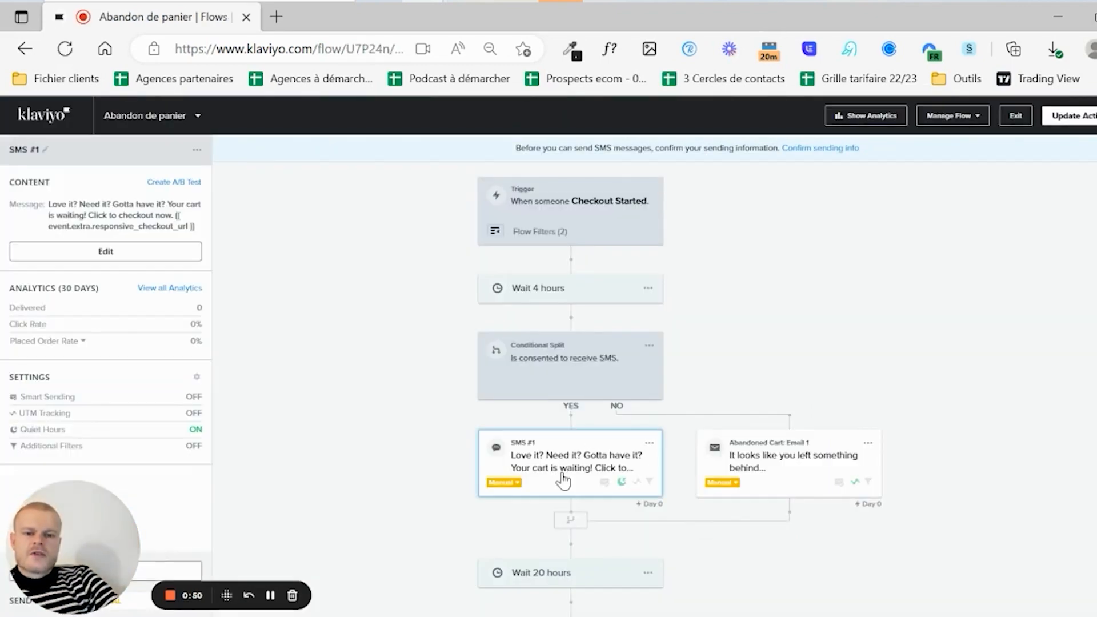
pyautogui.click(594, 367)
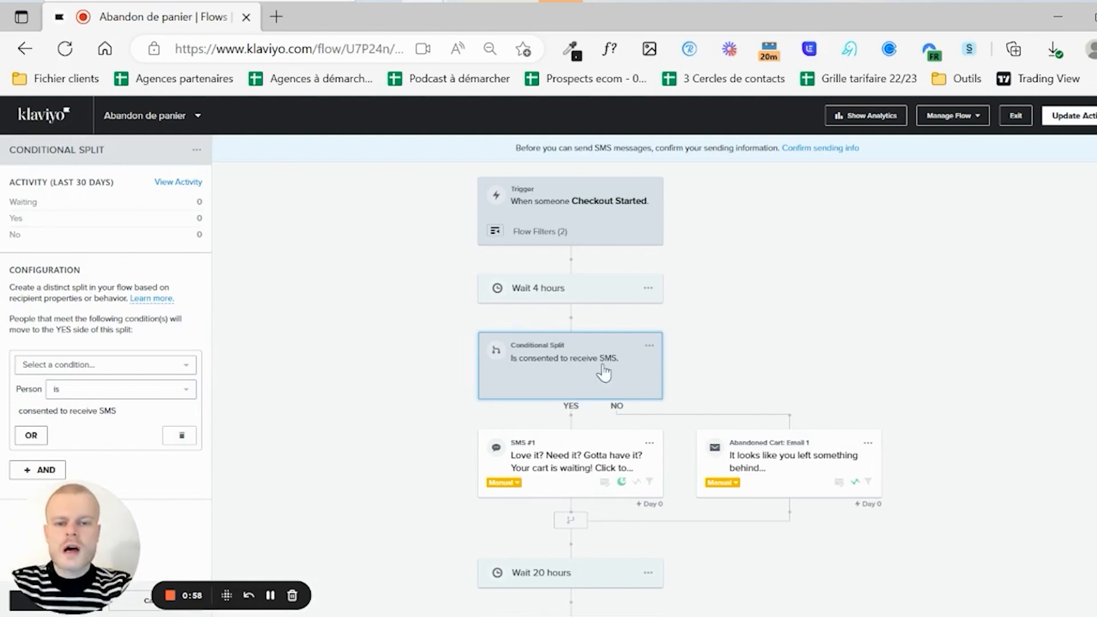
pyautogui.click(652, 346)
# - Delete the conditional split along with its Yes path holding the SMS
pyautogui.click(650, 347)
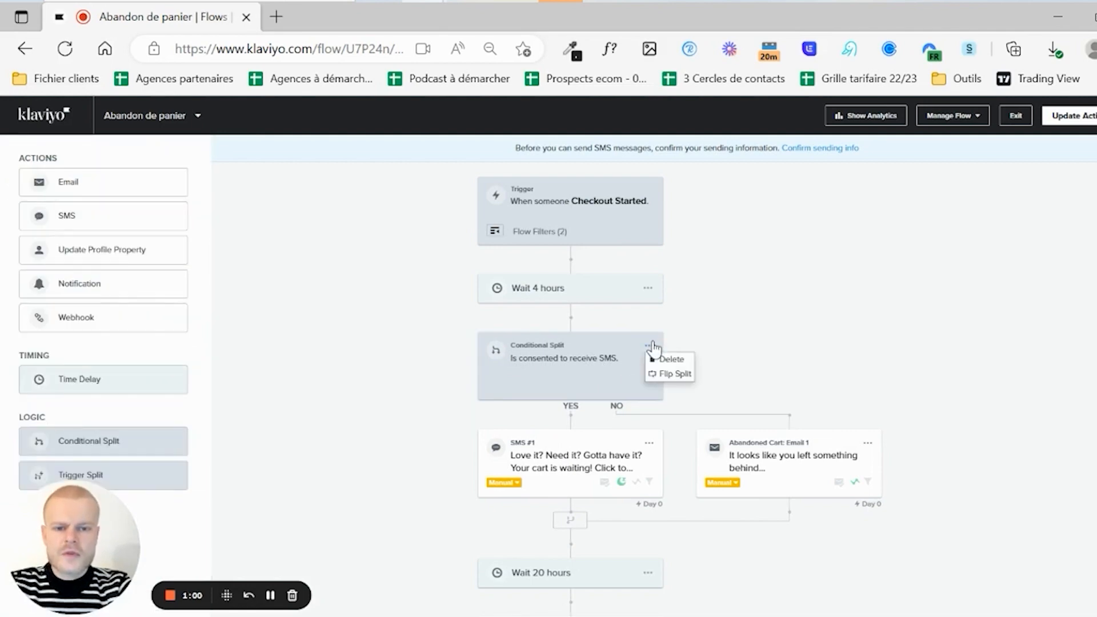
pyautogui.click(651, 358)
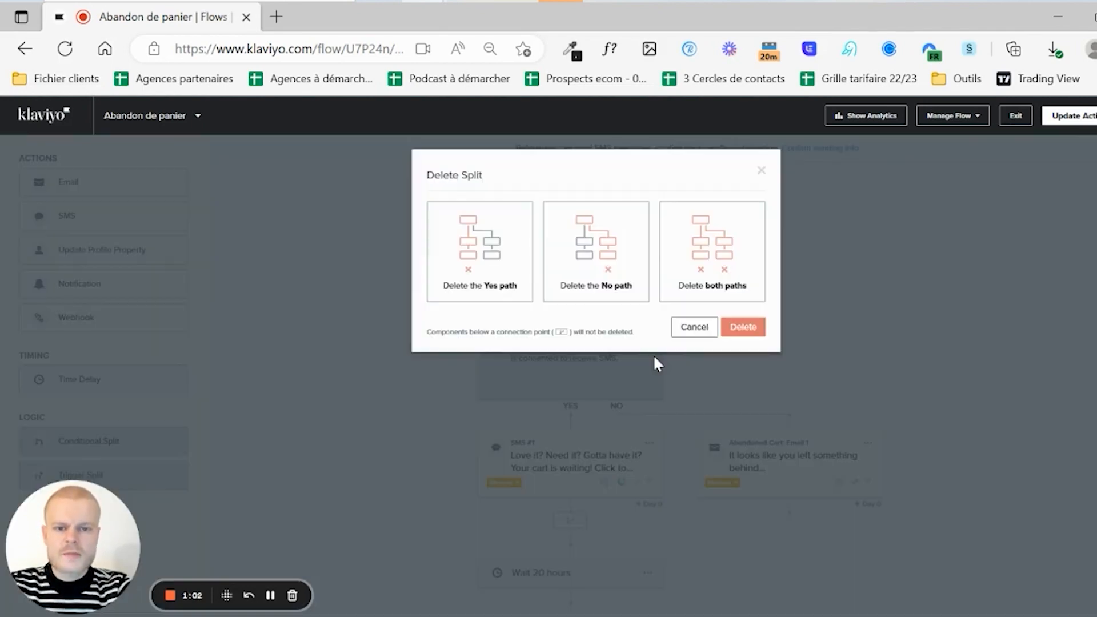
pyautogui.click(486, 271)
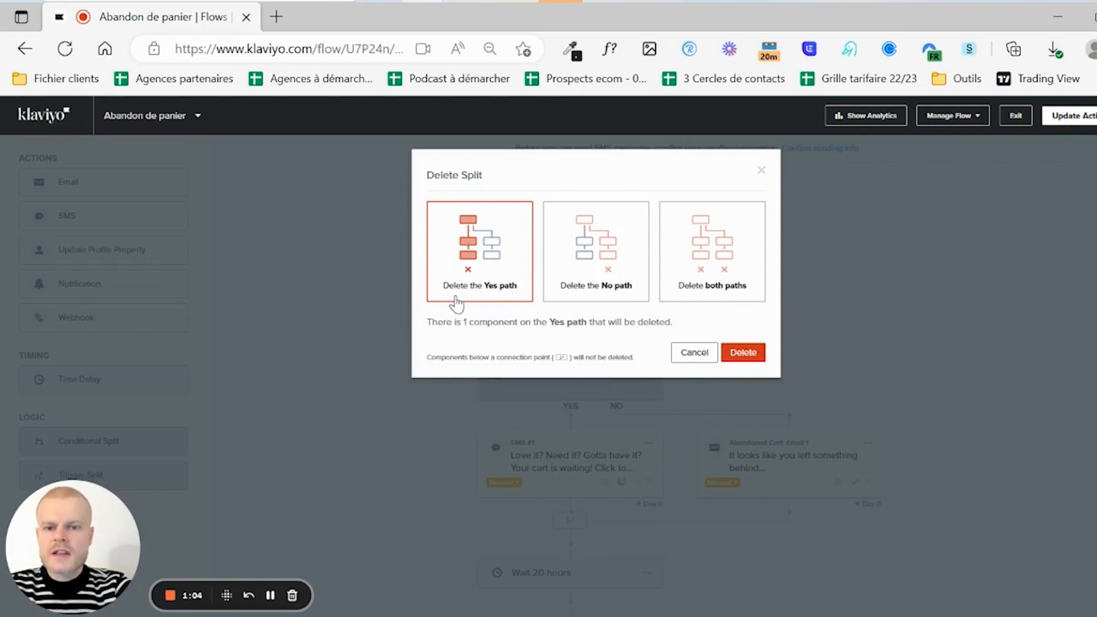
pyautogui.click(742, 354)
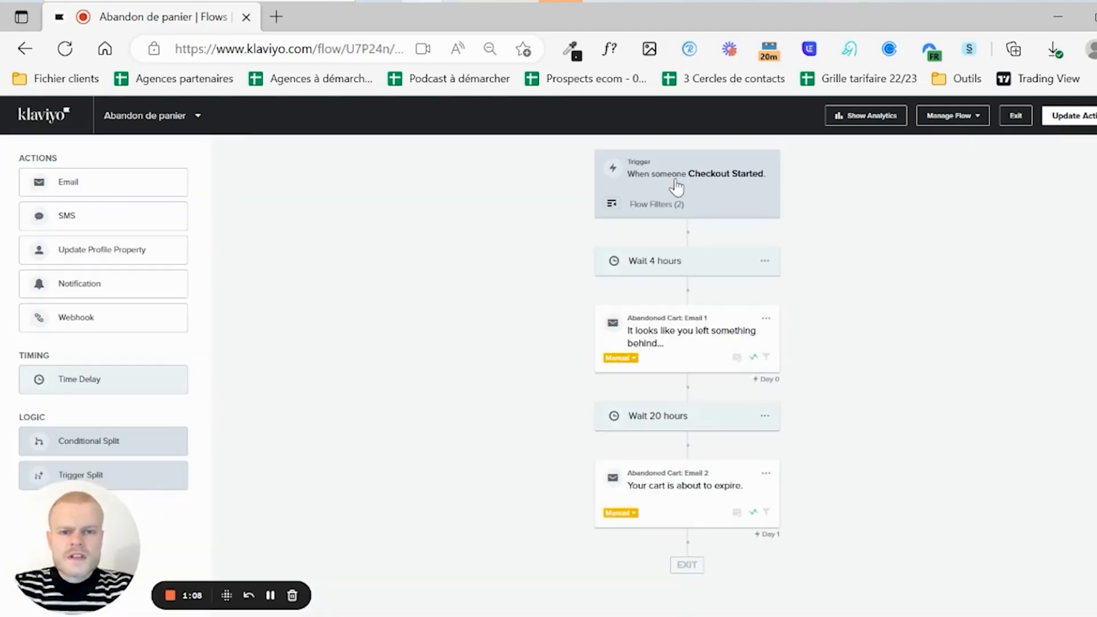
pyautogui.click(654, 167)
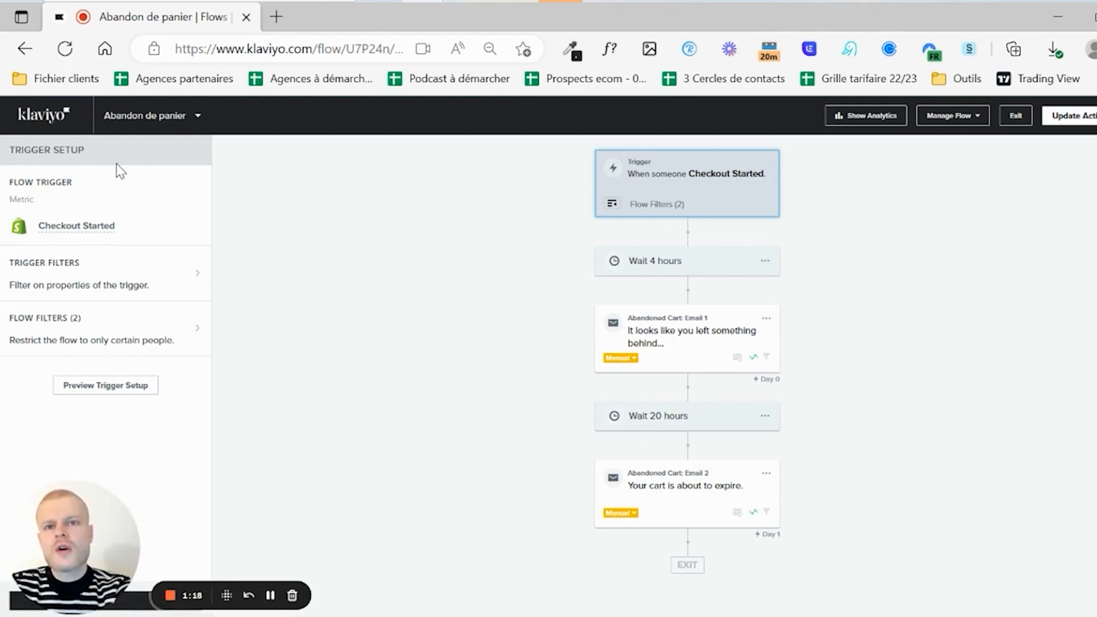
# - Change the flow filter's re-entry window from 7 days to 30 days
pyautogui.click(72, 343)
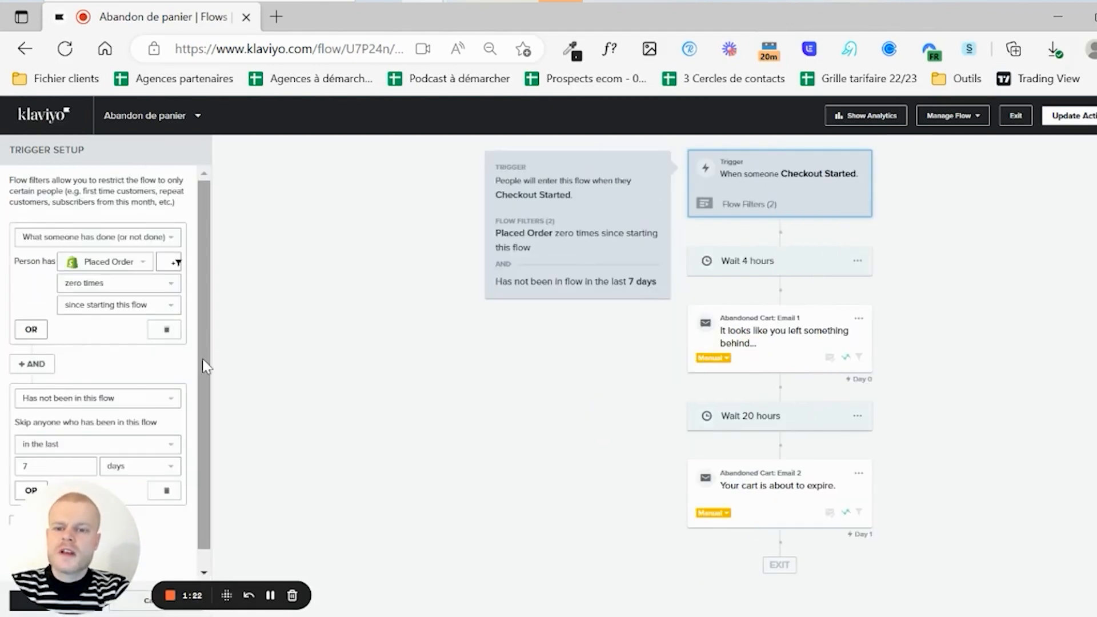
pyautogui.scroll(-1, 206, 365)
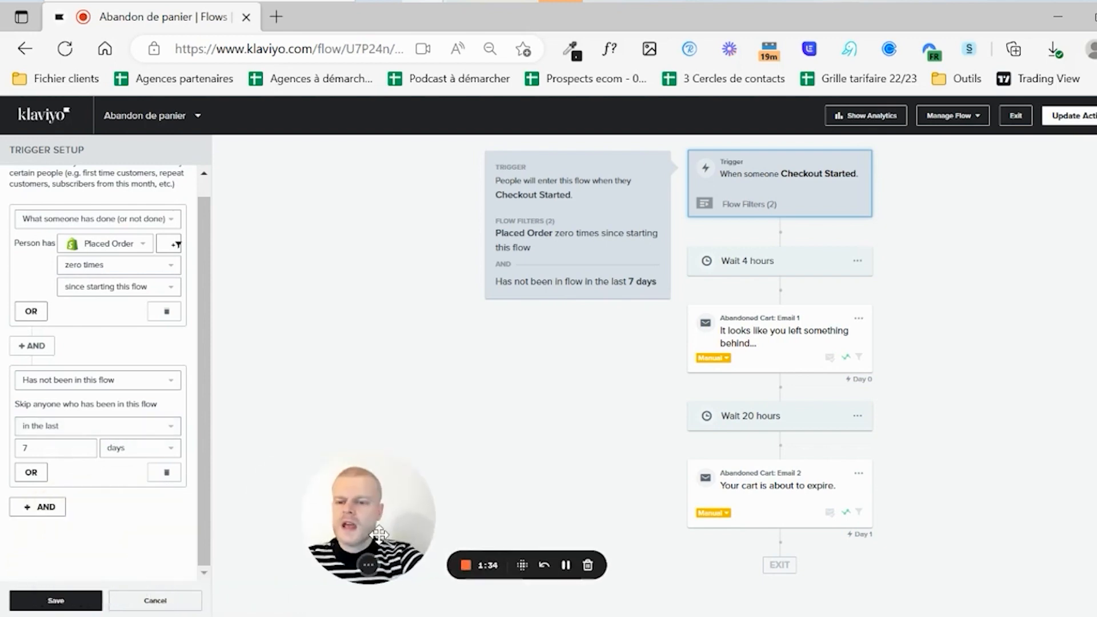
pyautogui.click(40, 470)
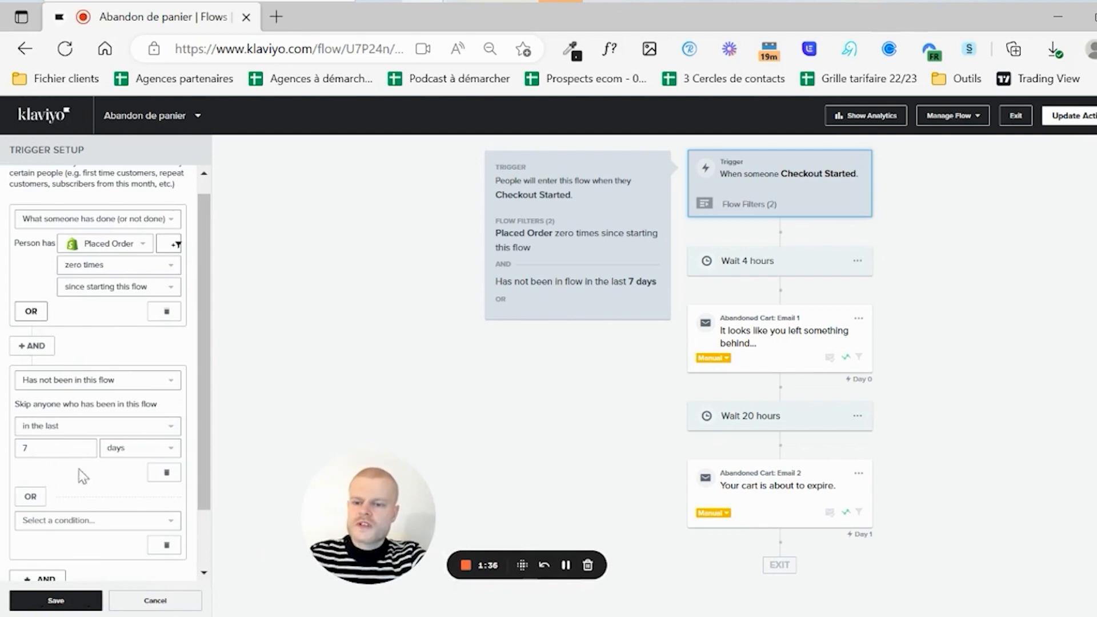
pyautogui.click(163, 546)
pyautogui.click(53, 447)
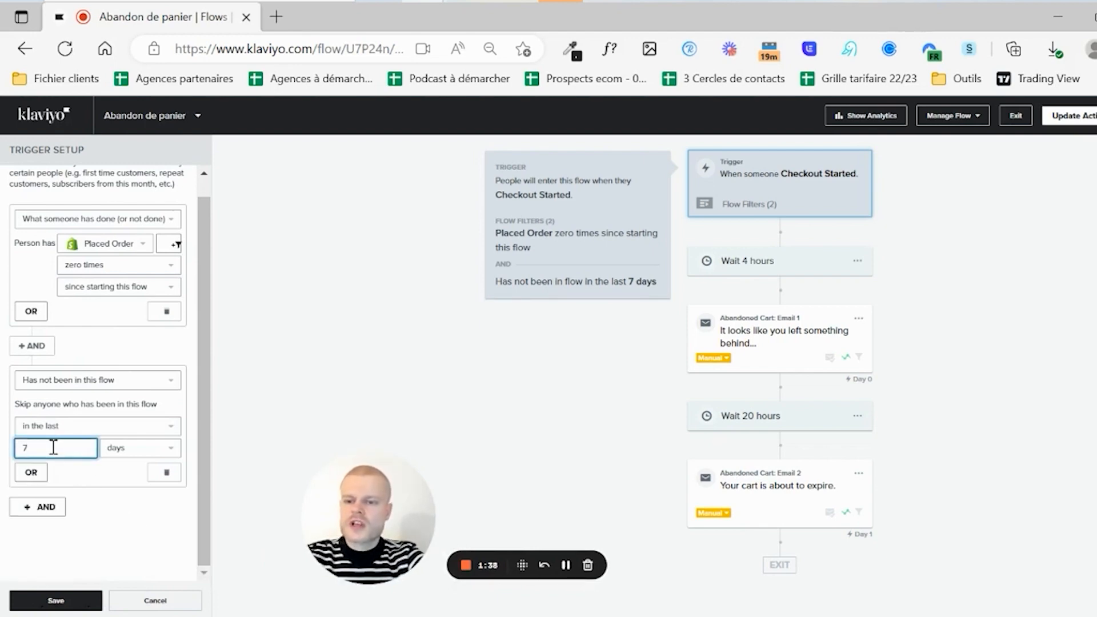
pyautogui.press('BackSpace')
pyautogui.write('15')
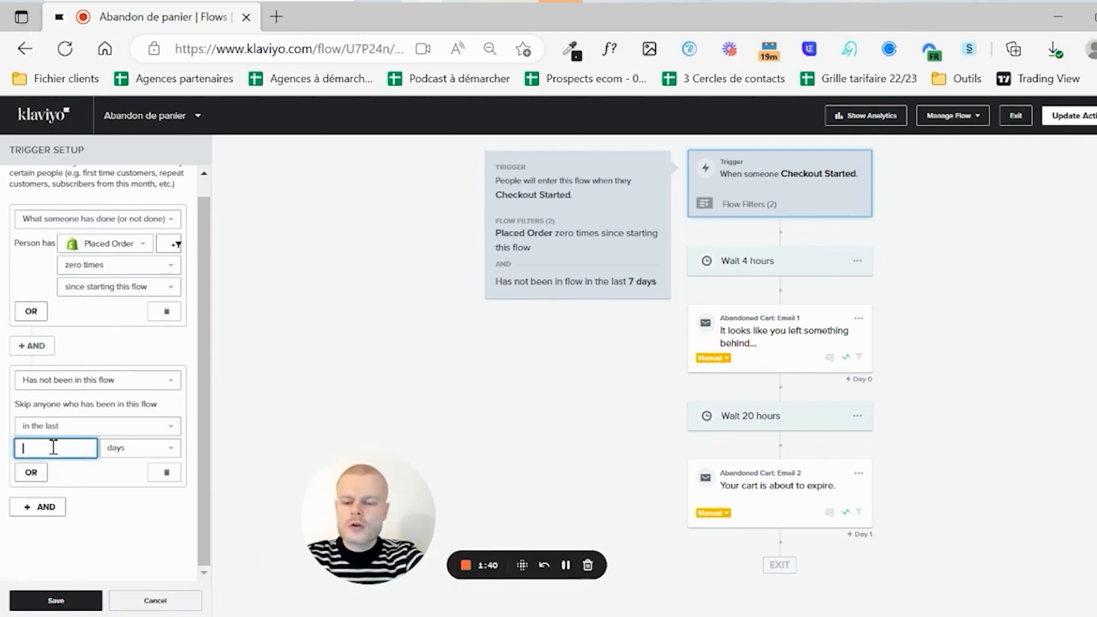
pyautogui.press('BackSpace')
pyautogui.press('BackSpace')
pyautogui.write('30')
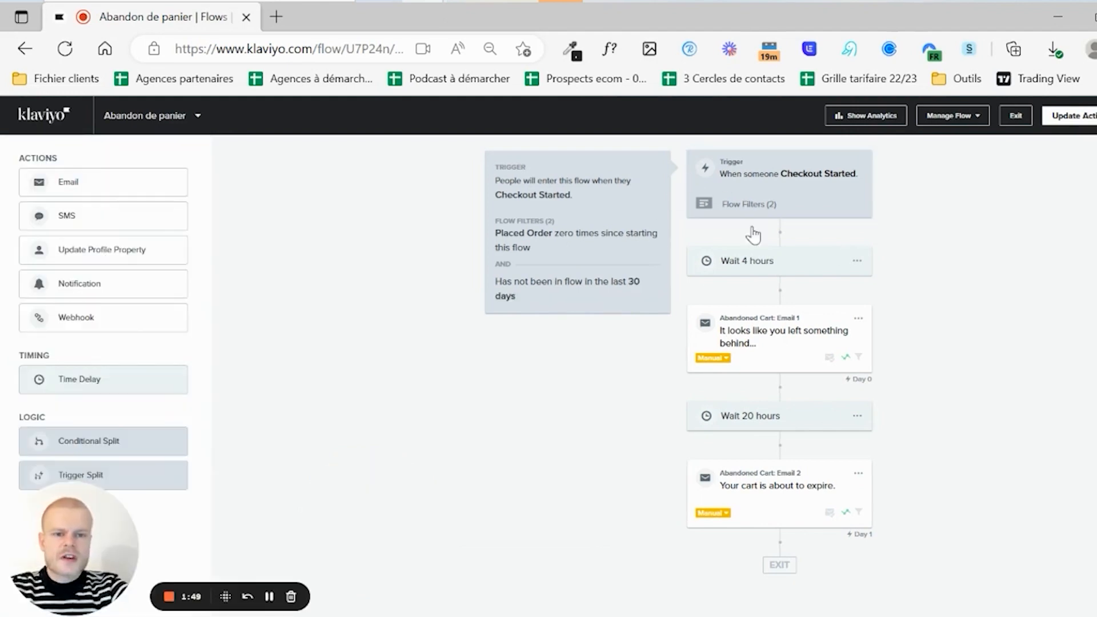
pyautogui.click(753, 278)
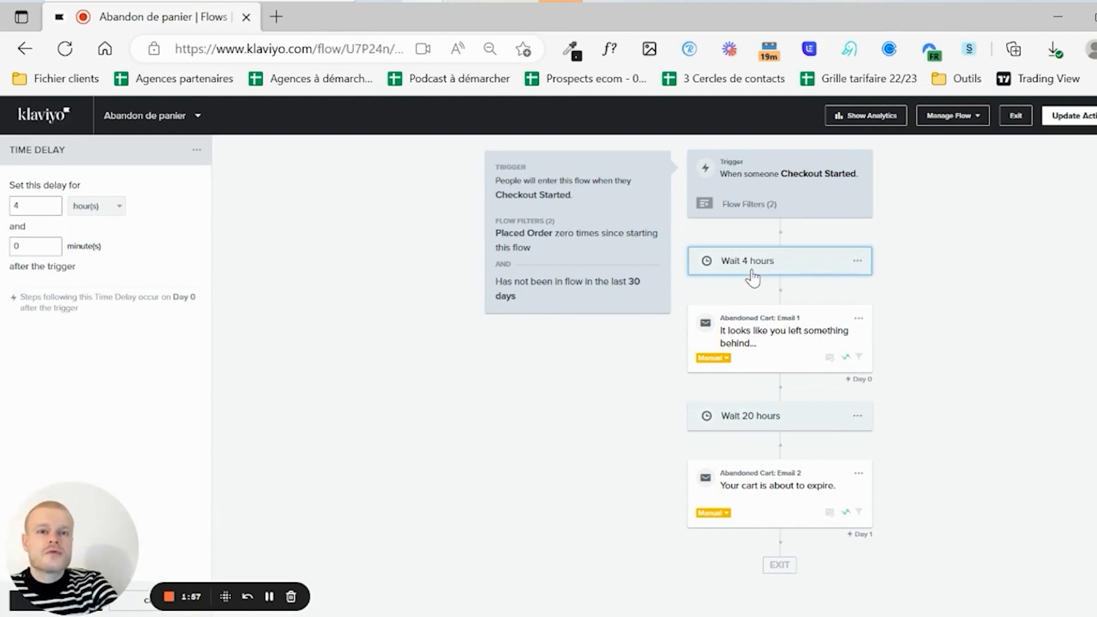
# - Change the first wait before Email 1 from 4 hours to 15 minutes and save
pyautogui.click(774, 174)
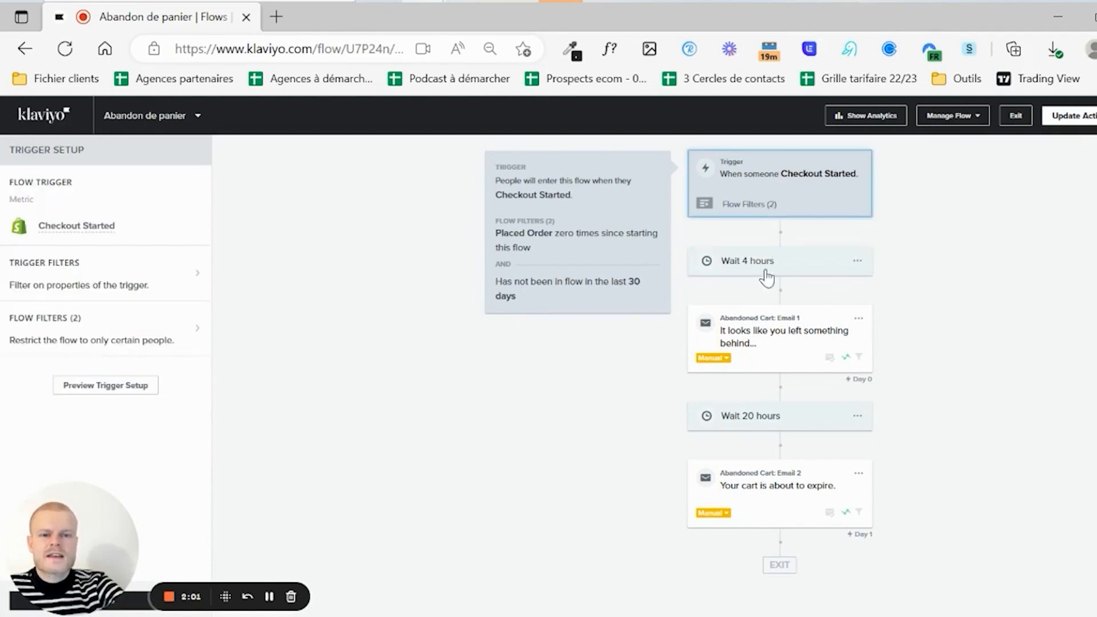
pyautogui.click(756, 358)
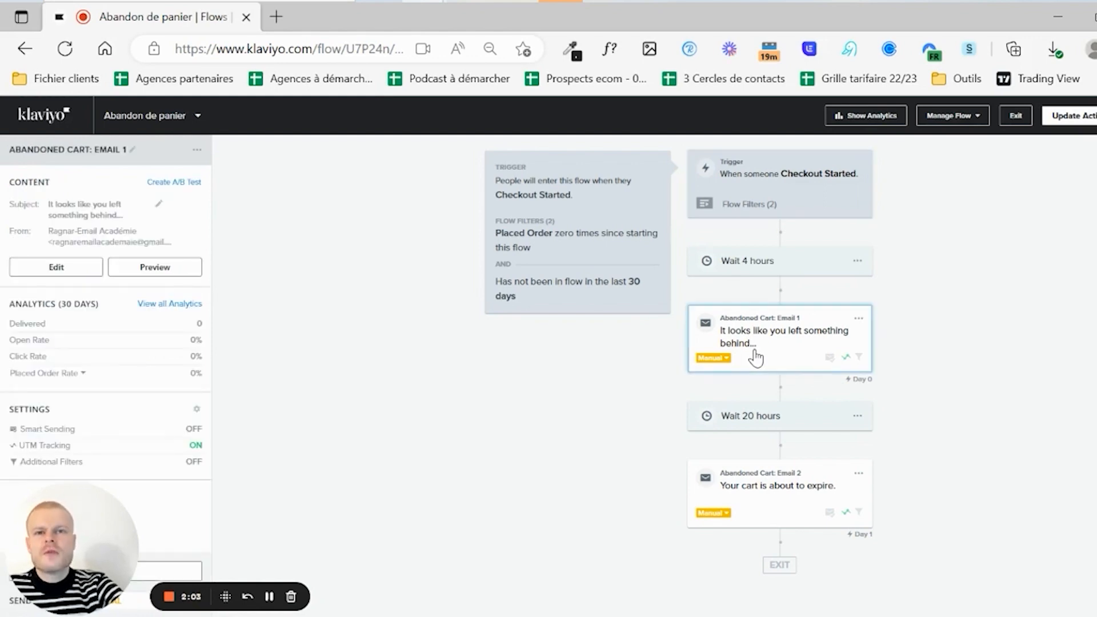
pyautogui.click(726, 272)
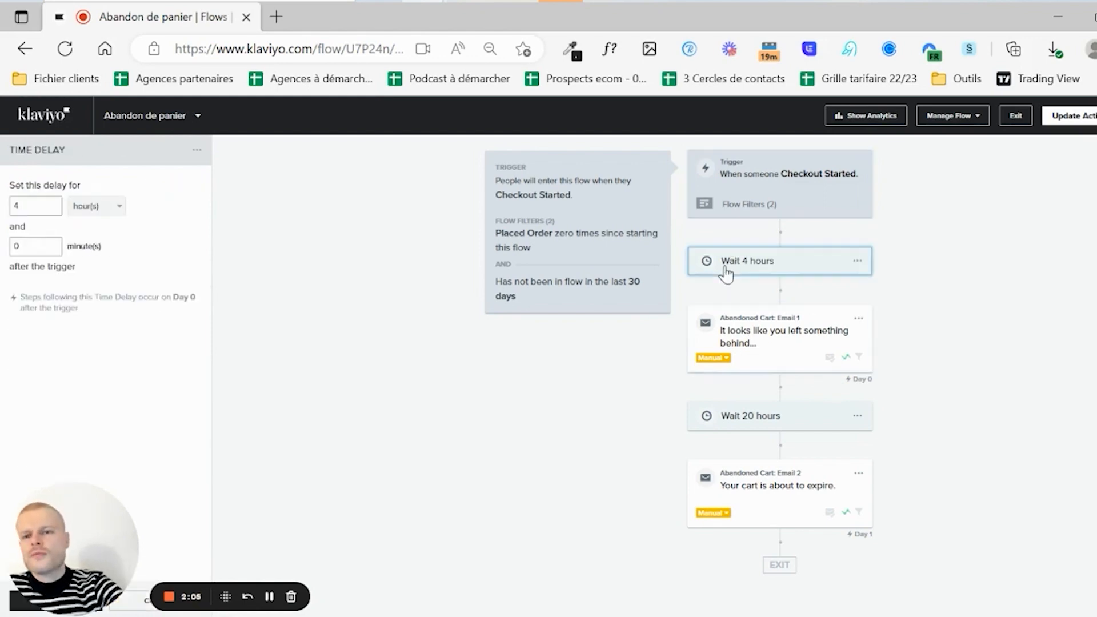
pyautogui.click(93, 206)
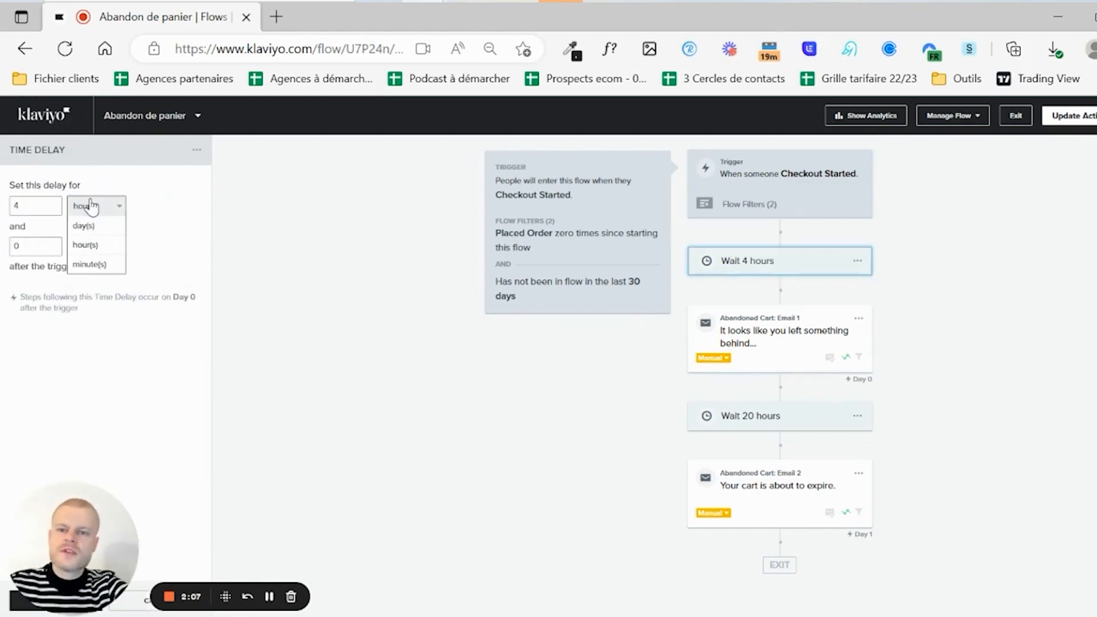
pyautogui.click(88, 264)
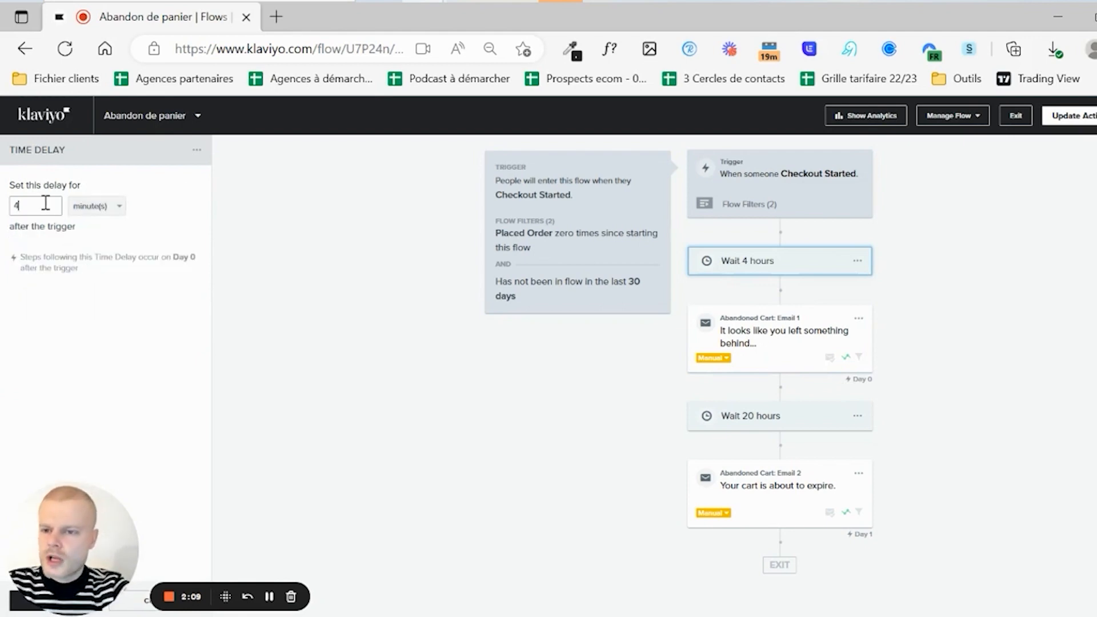
pyautogui.click(46, 203)
pyautogui.press('BackSpace')
pyautogui.write('15')
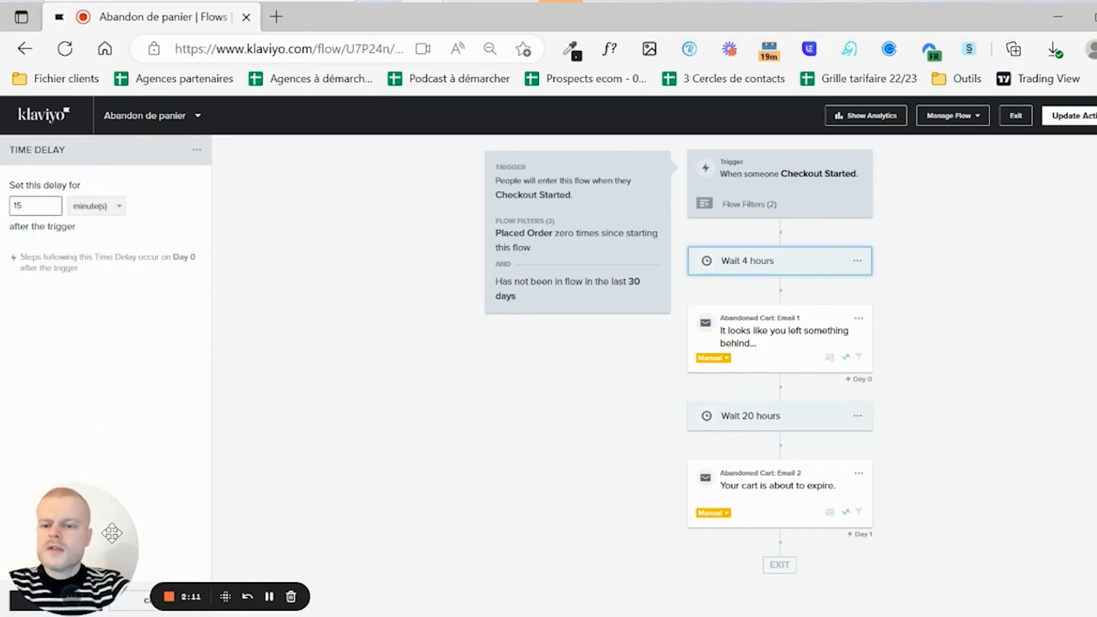
pyautogui.moveTo(105, 532); pyautogui.dragTo(198, 428)
pyautogui.click(37, 598)
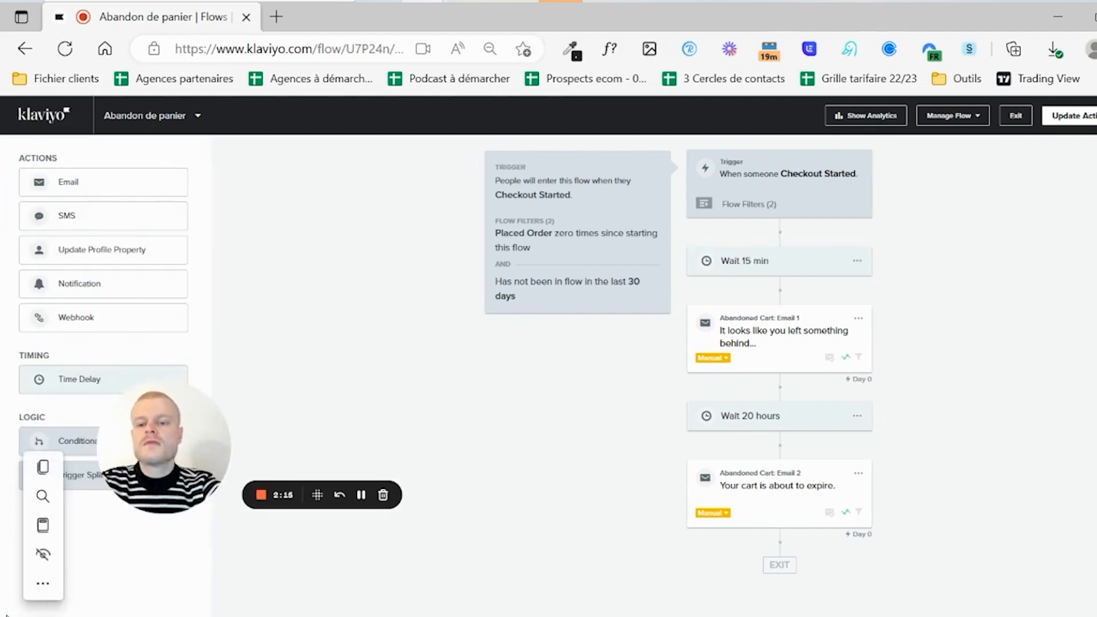
pyautogui.click(414, 337)
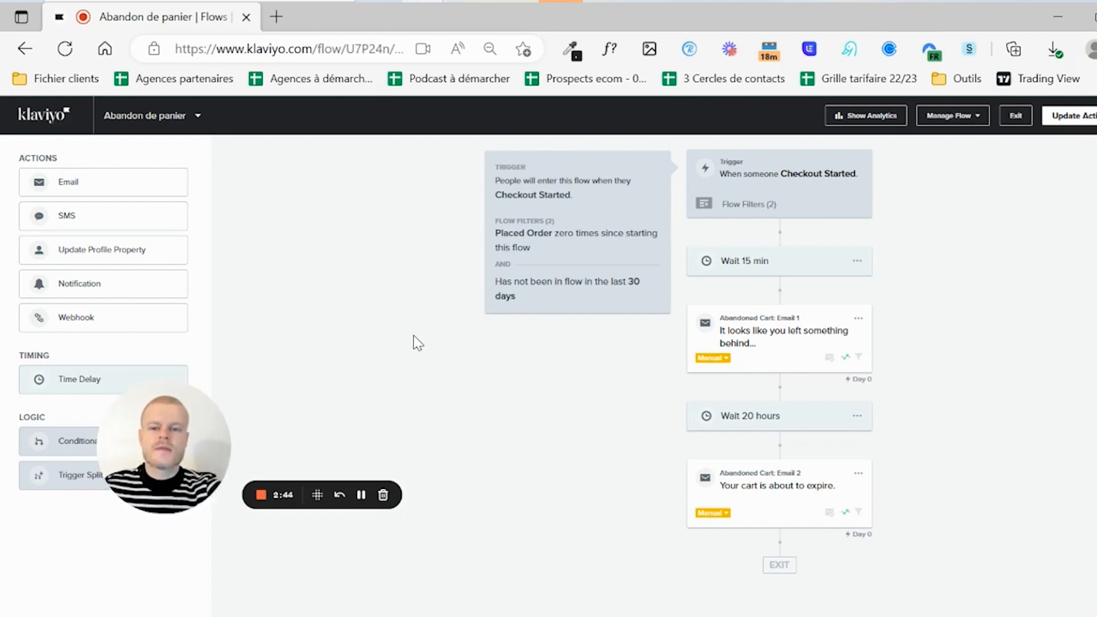
# - Check the 15-minute wait, both cart emails and the 20-hour wait, ending on Email 1's details
pyautogui.moveTo(317, 494); pyautogui.dragTo(225, 596)
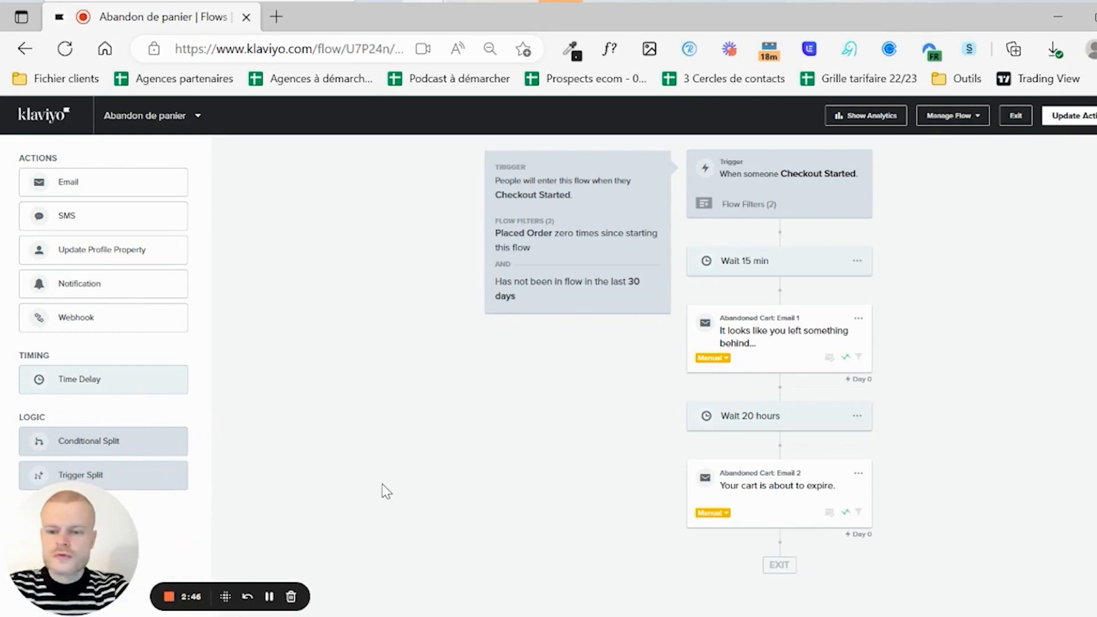
pyautogui.click(711, 269)
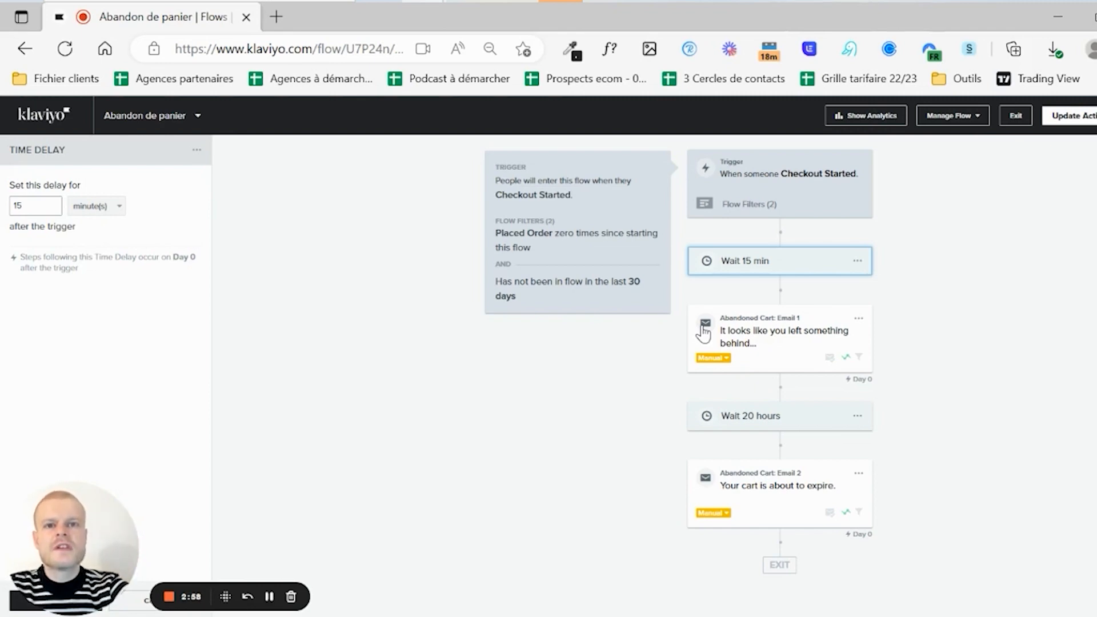
pyautogui.click(703, 333)
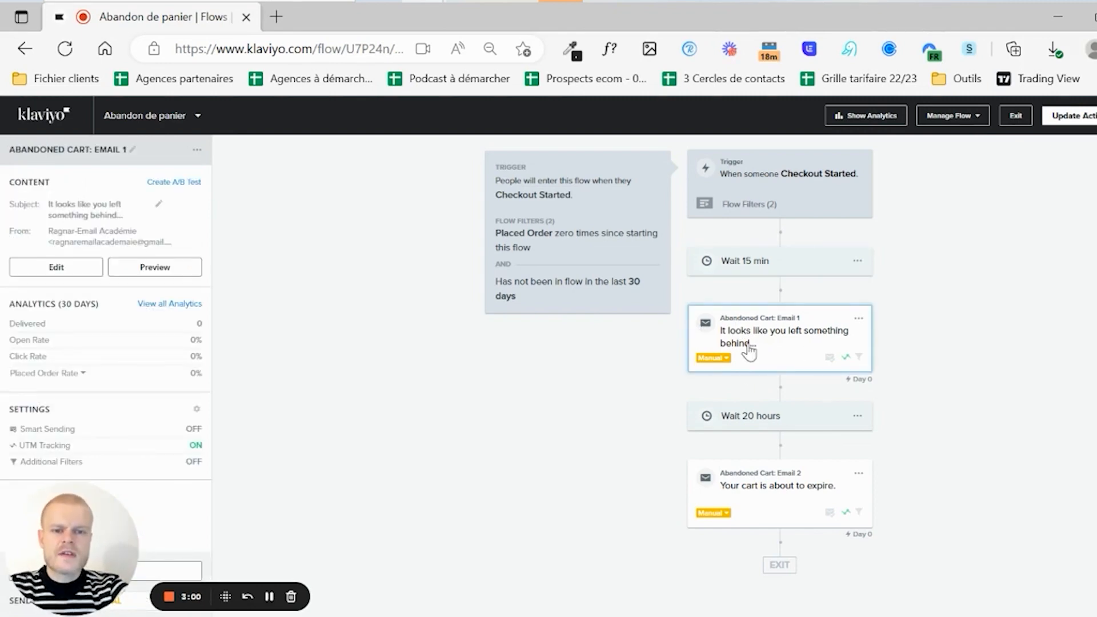
pyautogui.click(726, 417)
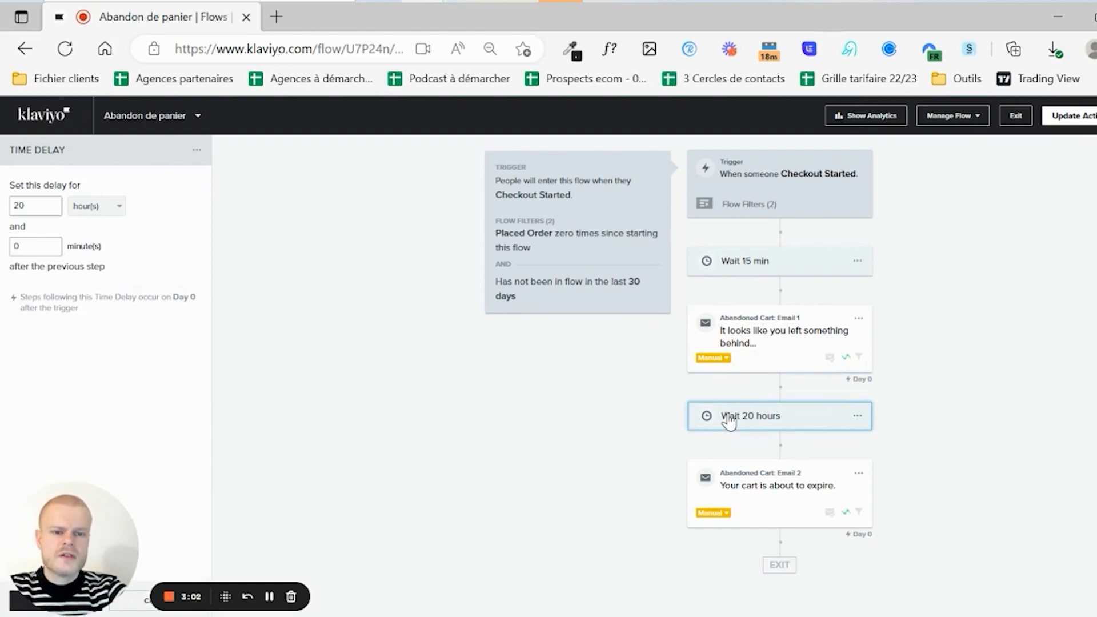
pyautogui.click(732, 506)
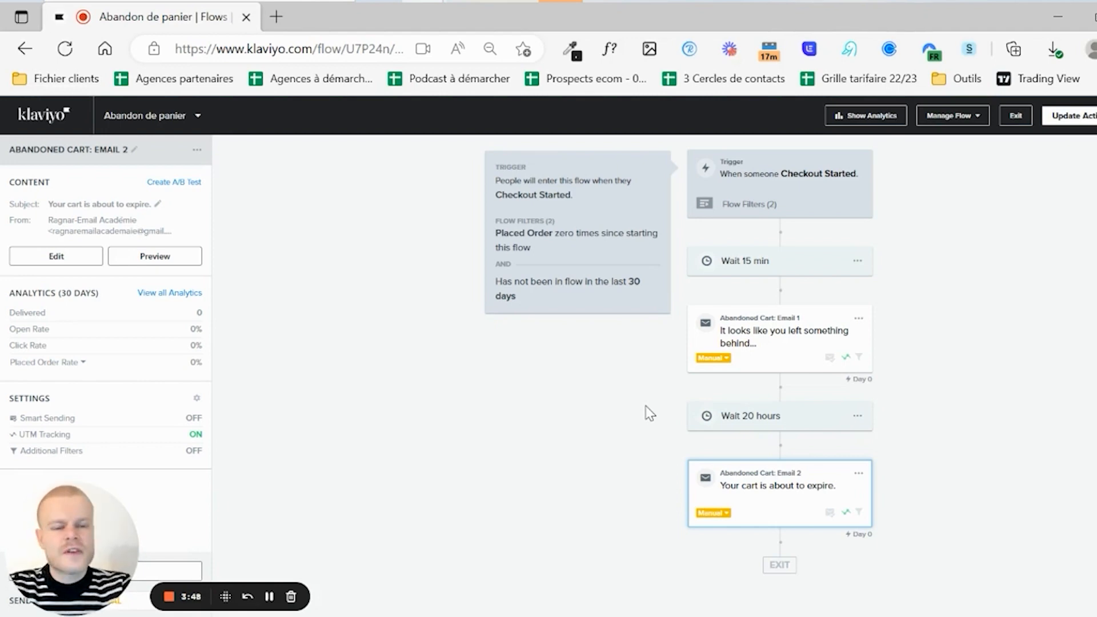
pyautogui.click(798, 361)
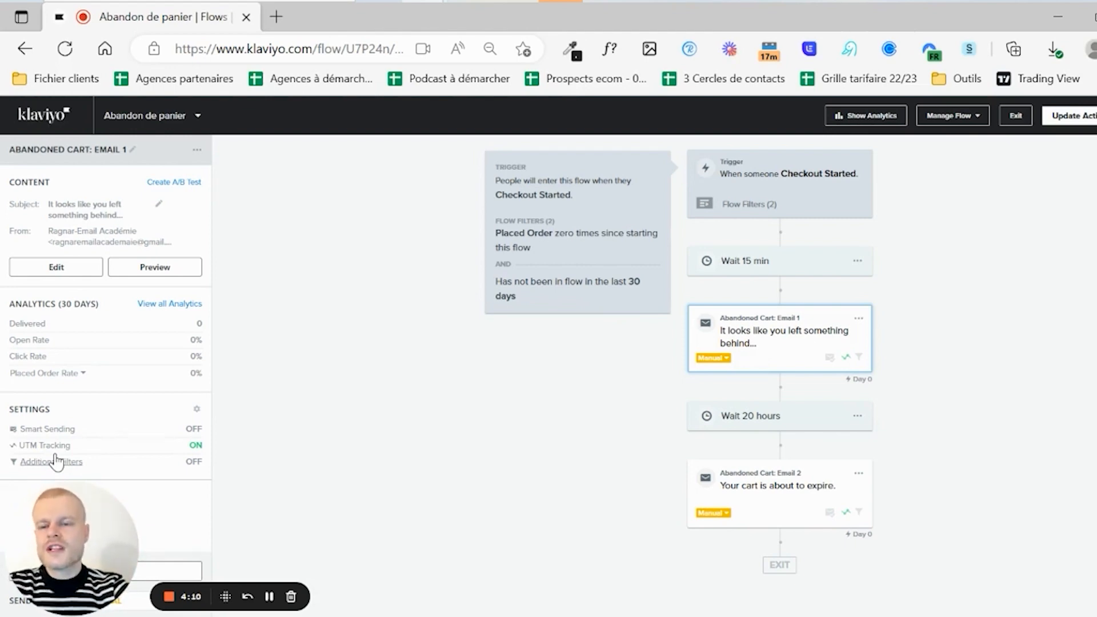
# - Name Email 1 "AP1" with subject "Votre panier vous attend !" and preview "Faites vite."
pyautogui.click(40, 273)
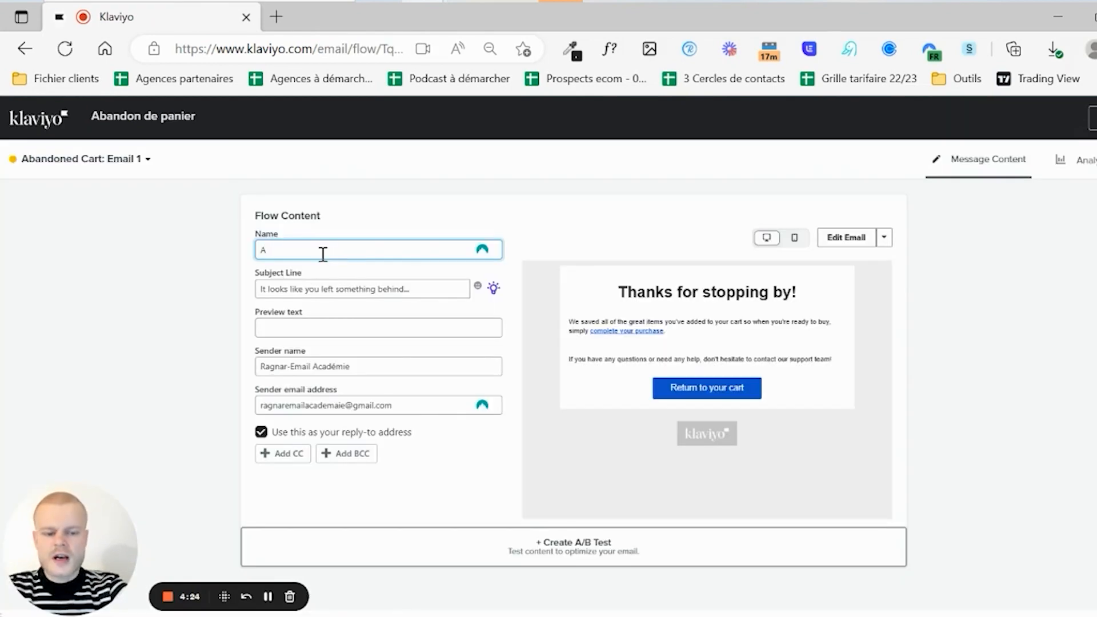
pyautogui.write('P1')
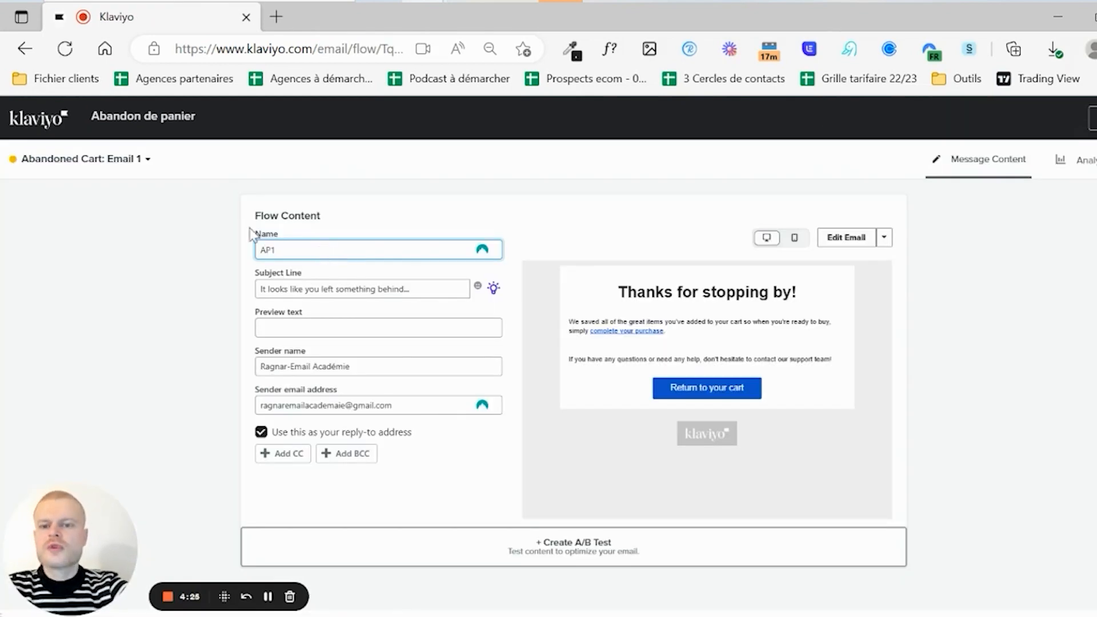
pyautogui.tripleClick(271, 288)
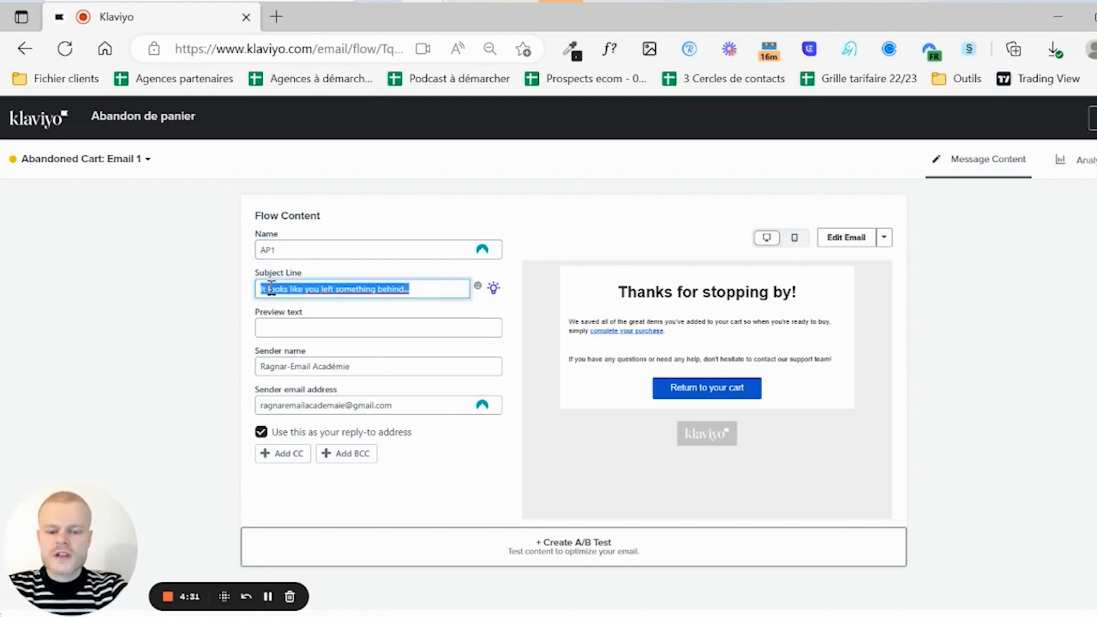
pyautogui.write('Votre an')
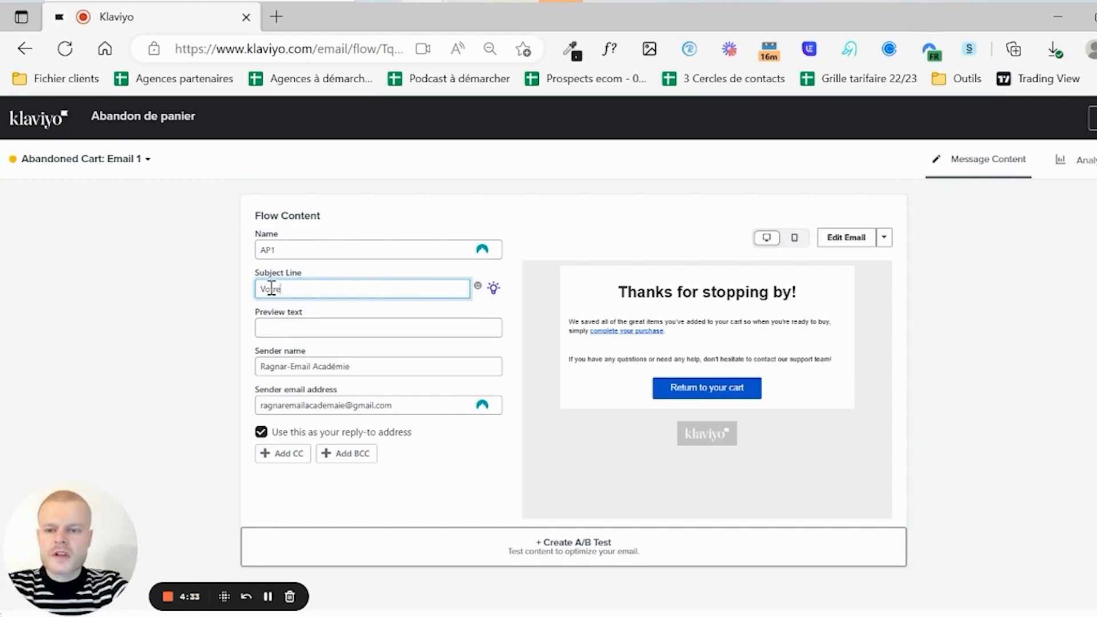
pyautogui.press('BackSpace')
pyautogui.press('BackSpace')
pyautogui.write('p')
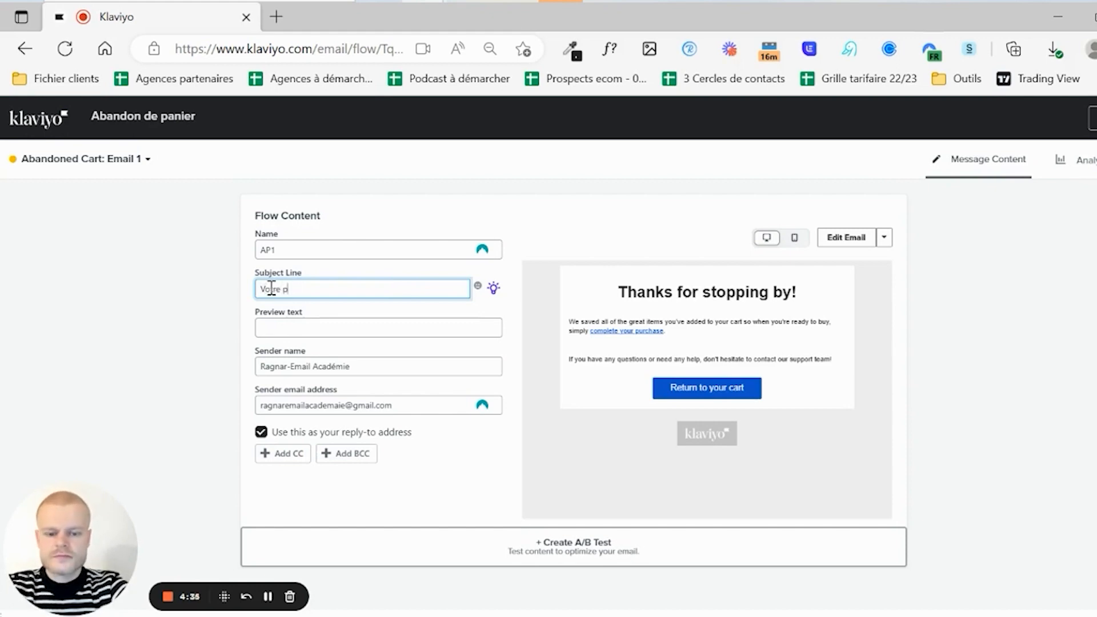
pyautogui.write('anier vous attend !')
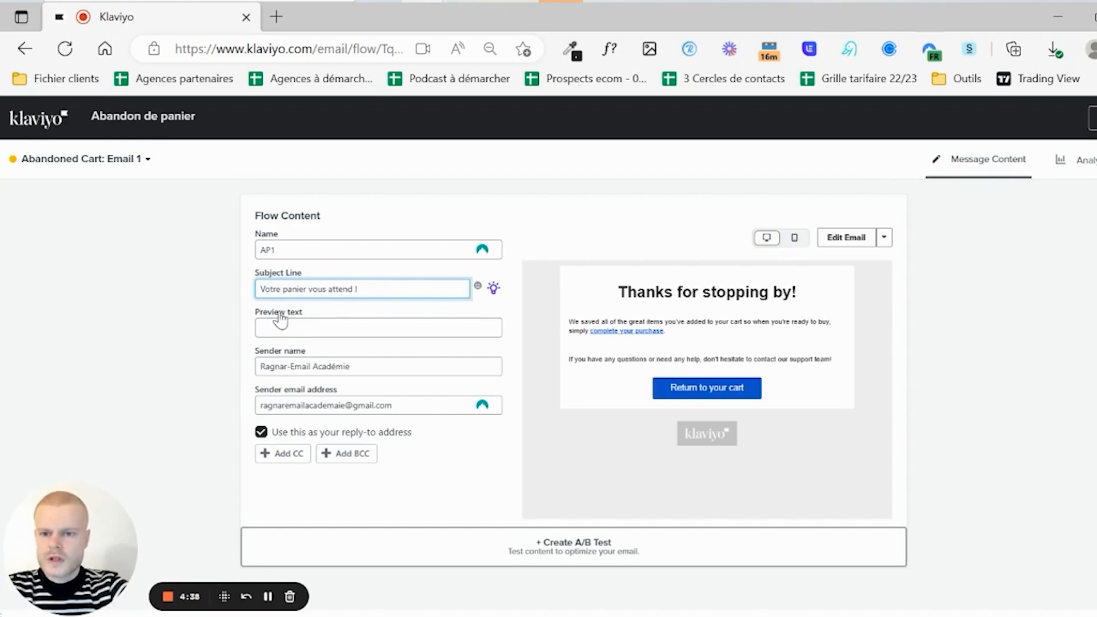
pyautogui.click(276, 321)
pyautogui.write('Fa')
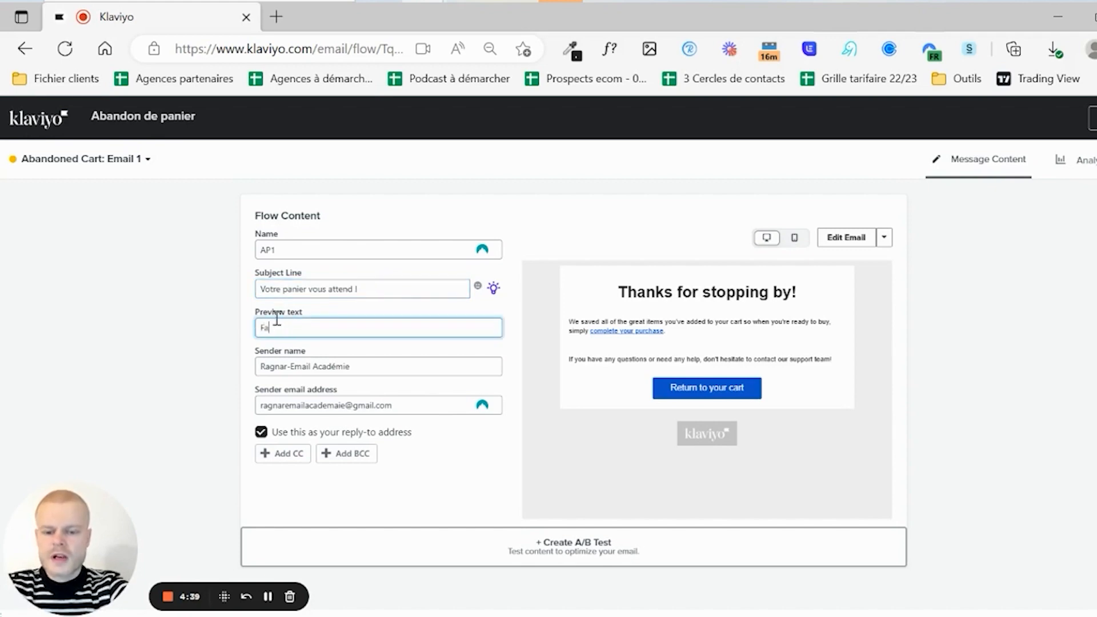
pyautogui.write('ites vite,')
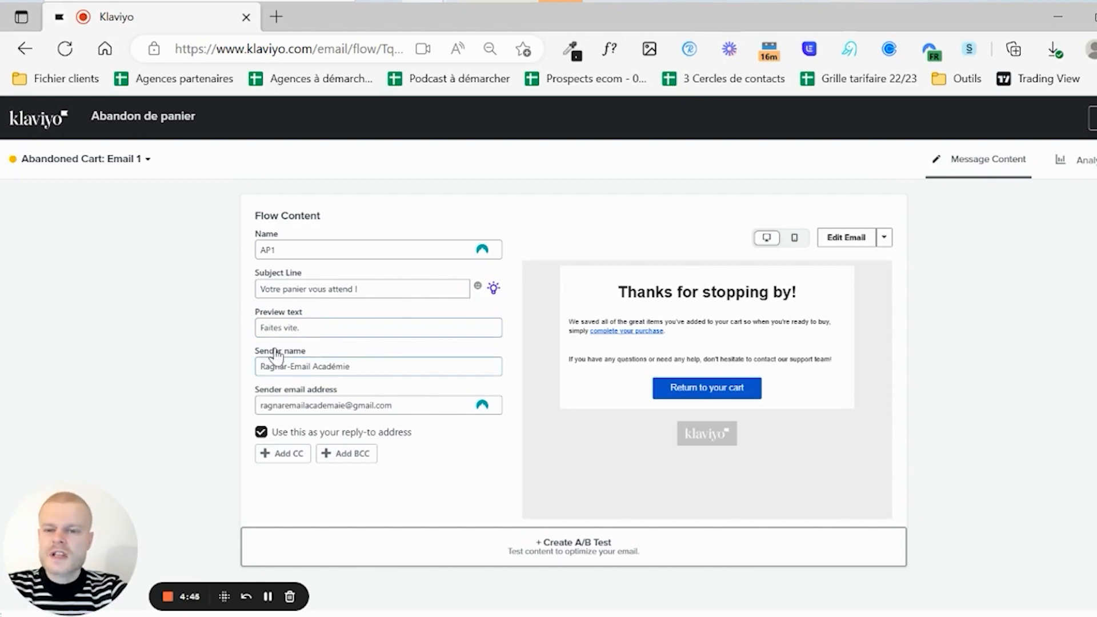
# - Add the sender's name to the sender name and set a new sender email address, keeping replies to it
pyautogui.click(261, 370)
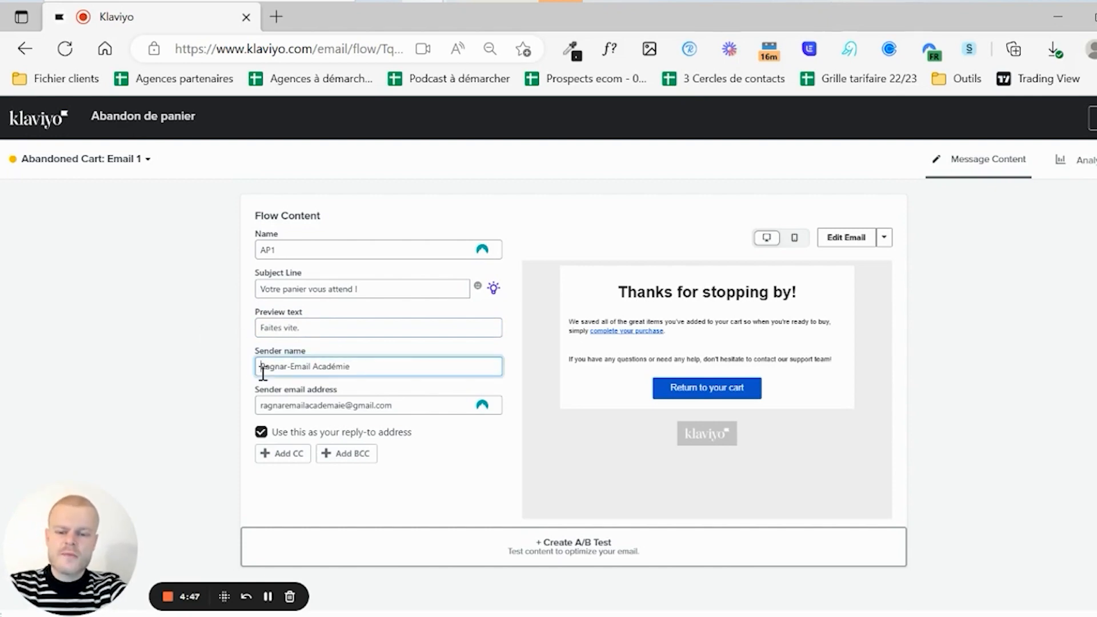
pyautogui.write('Florian de')
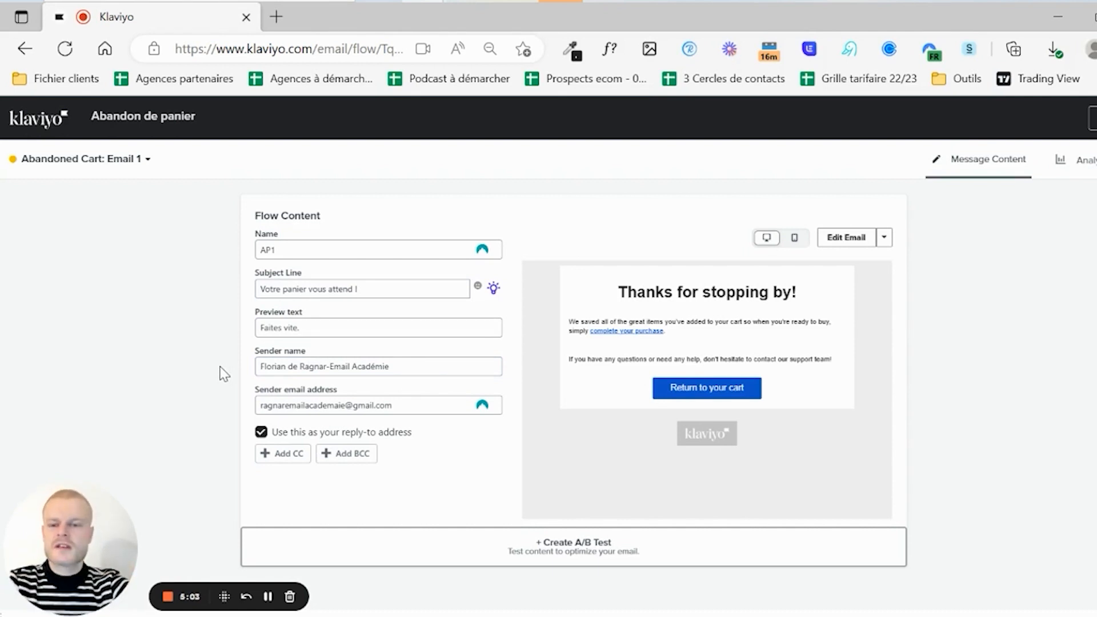
pyautogui.tripleClick(297, 403)
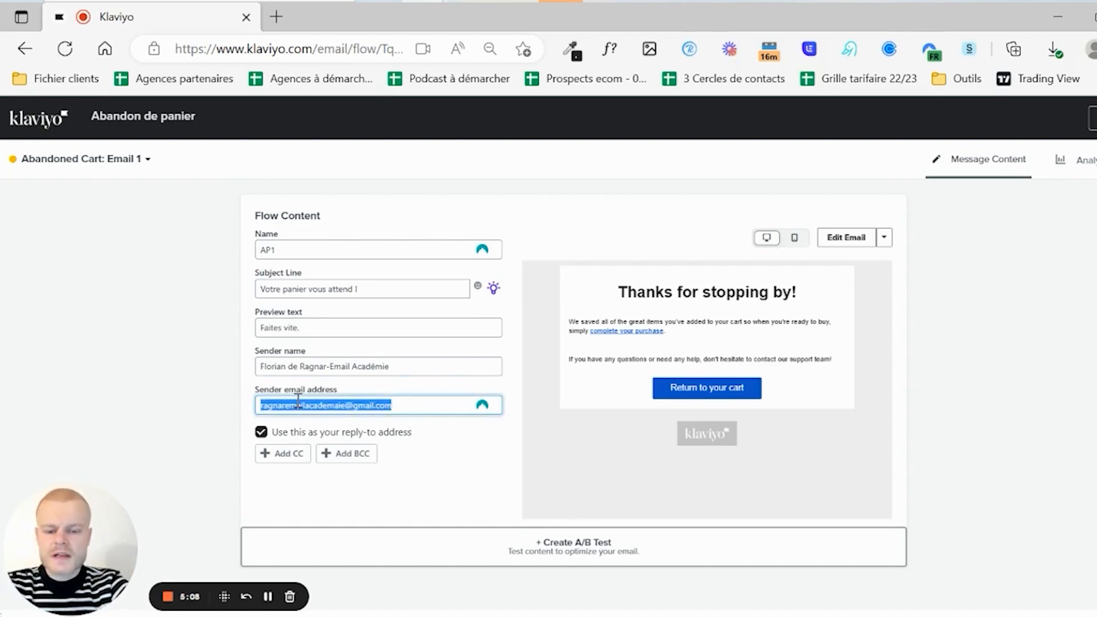
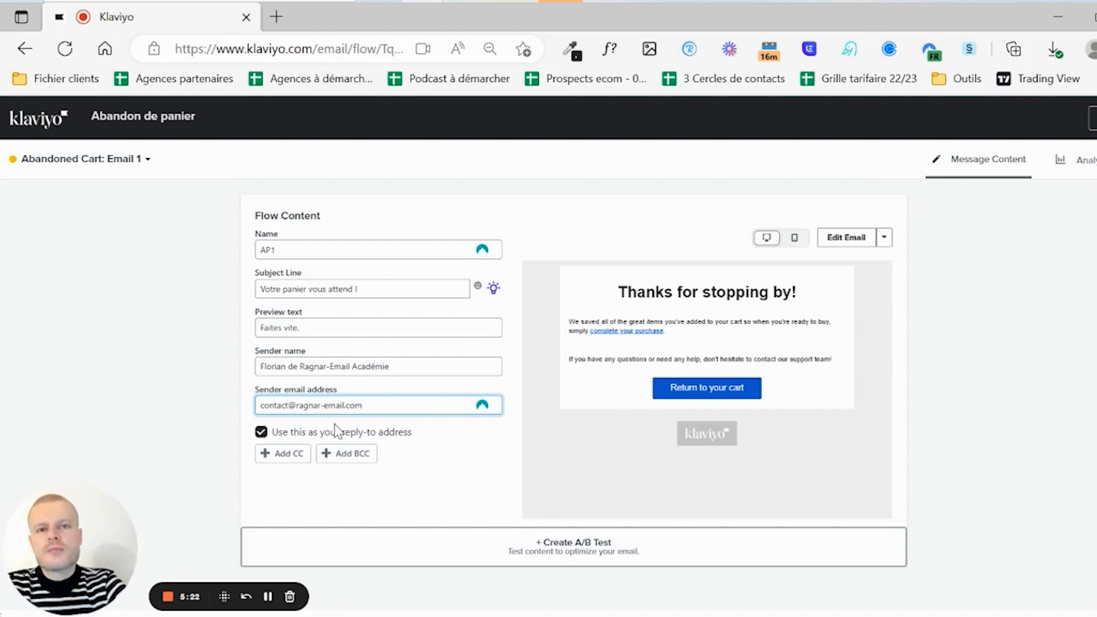
pyautogui.click(261, 432)
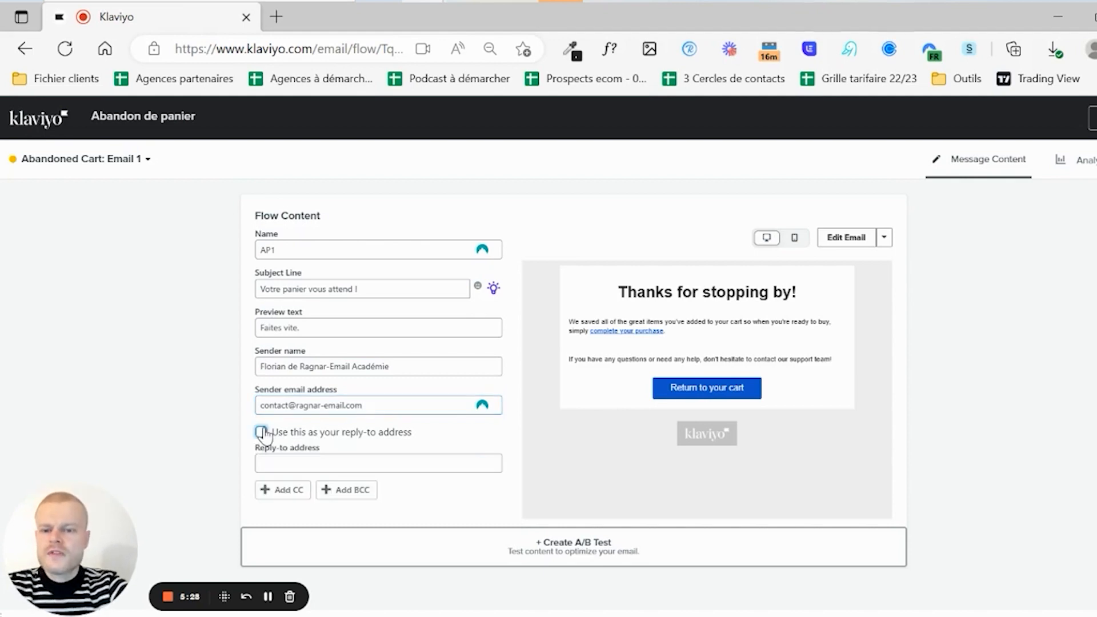
pyautogui.click(302, 462)
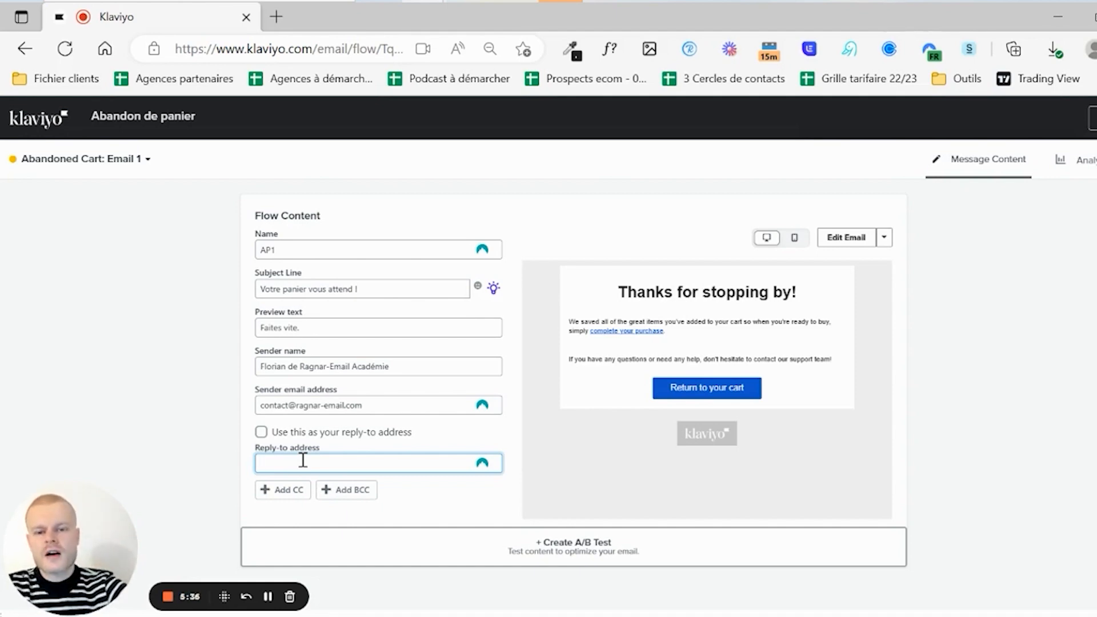
pyautogui.click(261, 432)
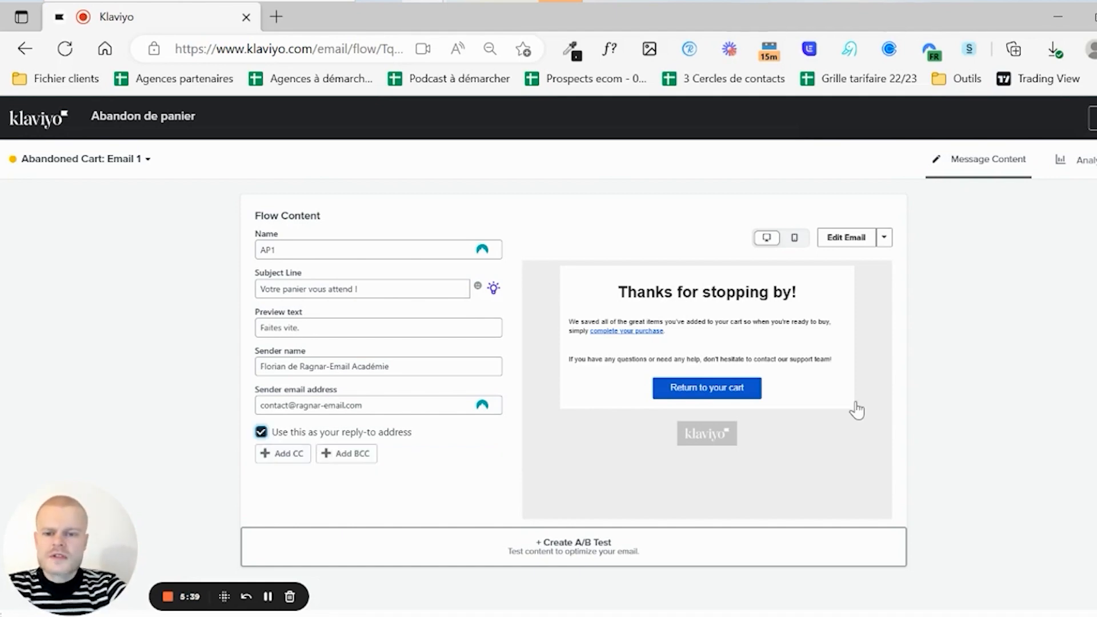
pyautogui.click(844, 240)
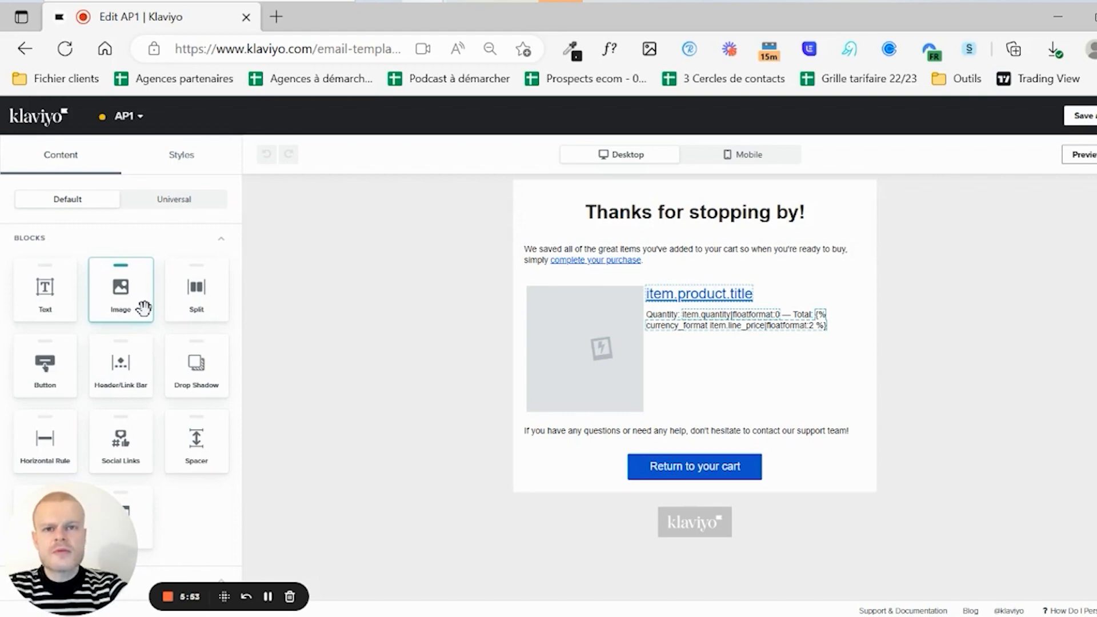
# - Insert an Image block at the top with the RAGNAR logo from the library, resized to 1000 px wide
pyautogui.moveTo(143, 308); pyautogui.dragTo(596, 188)
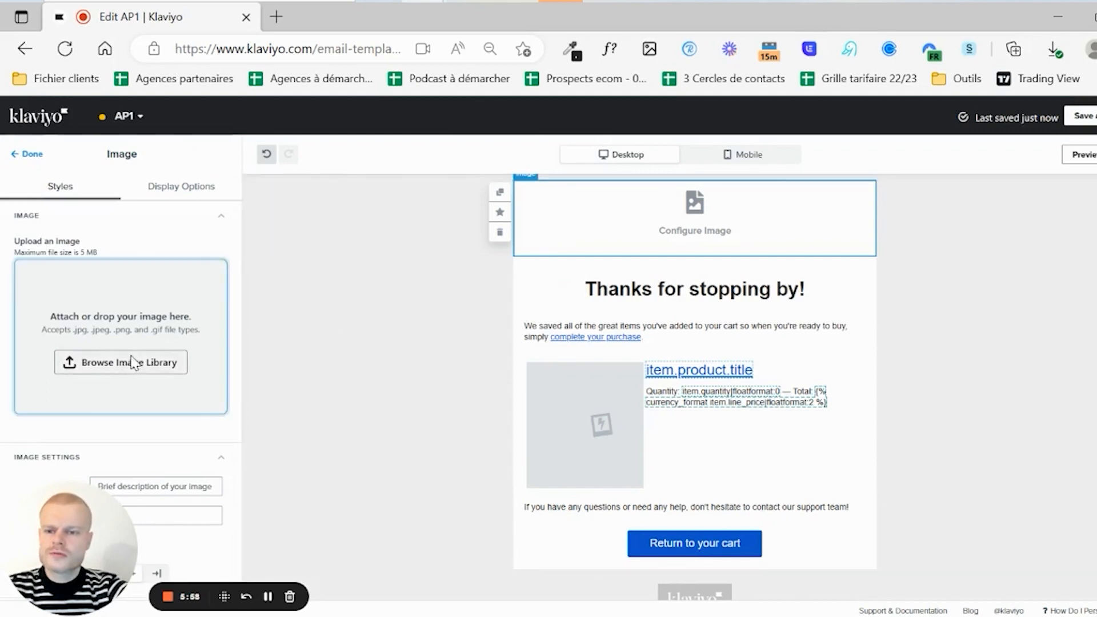
pyautogui.click(127, 362)
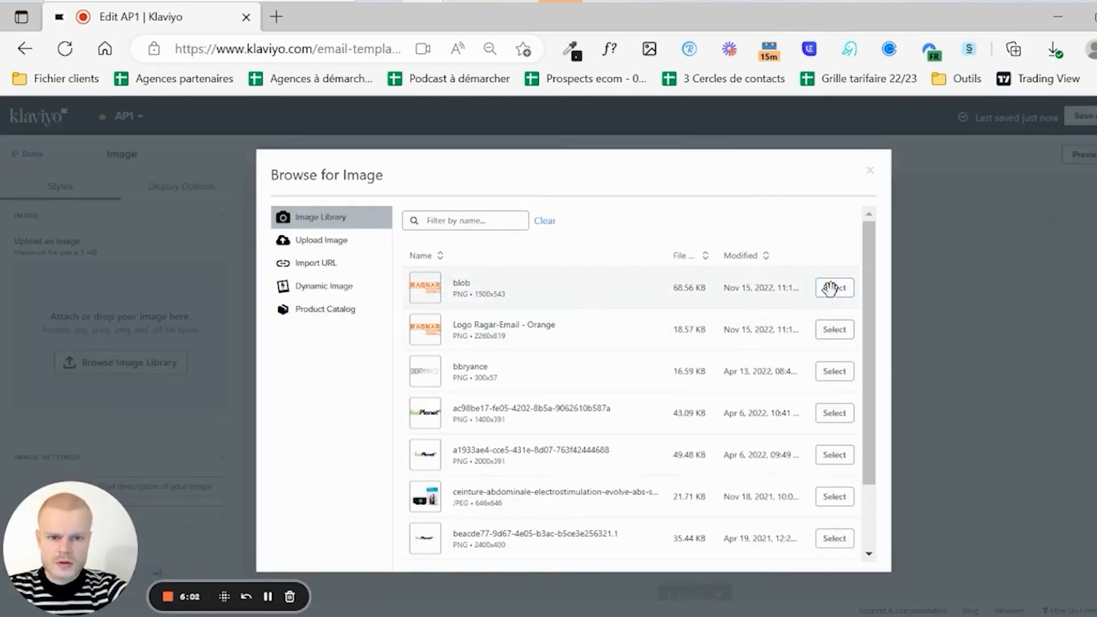
pyautogui.click(829, 287)
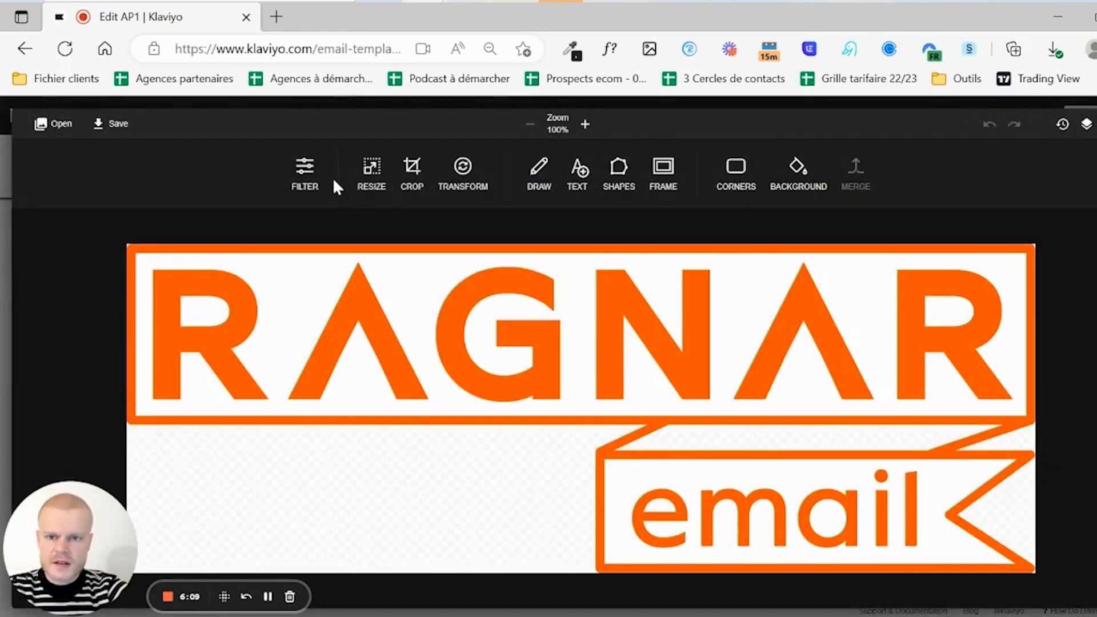
pyautogui.click(372, 171)
pyautogui.write('1000')
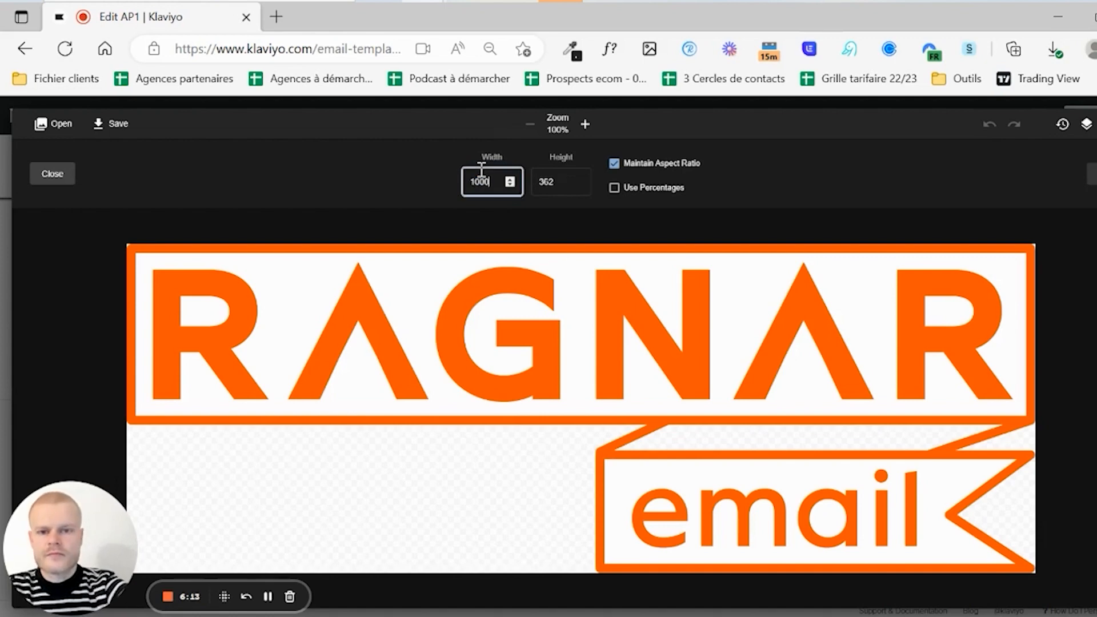
pyautogui.press('Return')
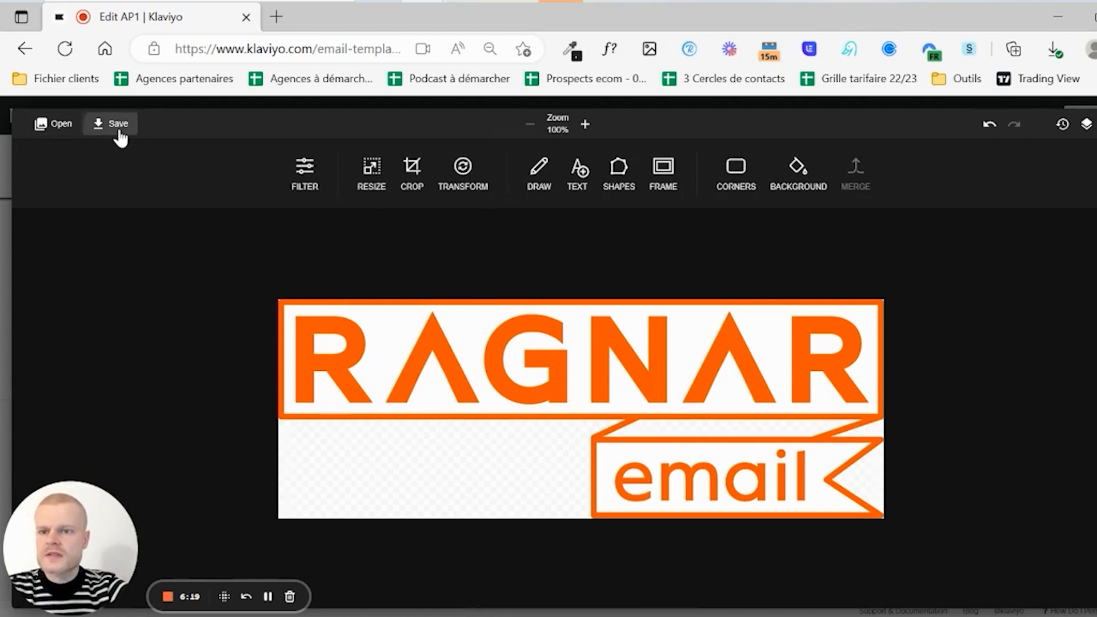
pyautogui.click(118, 130)
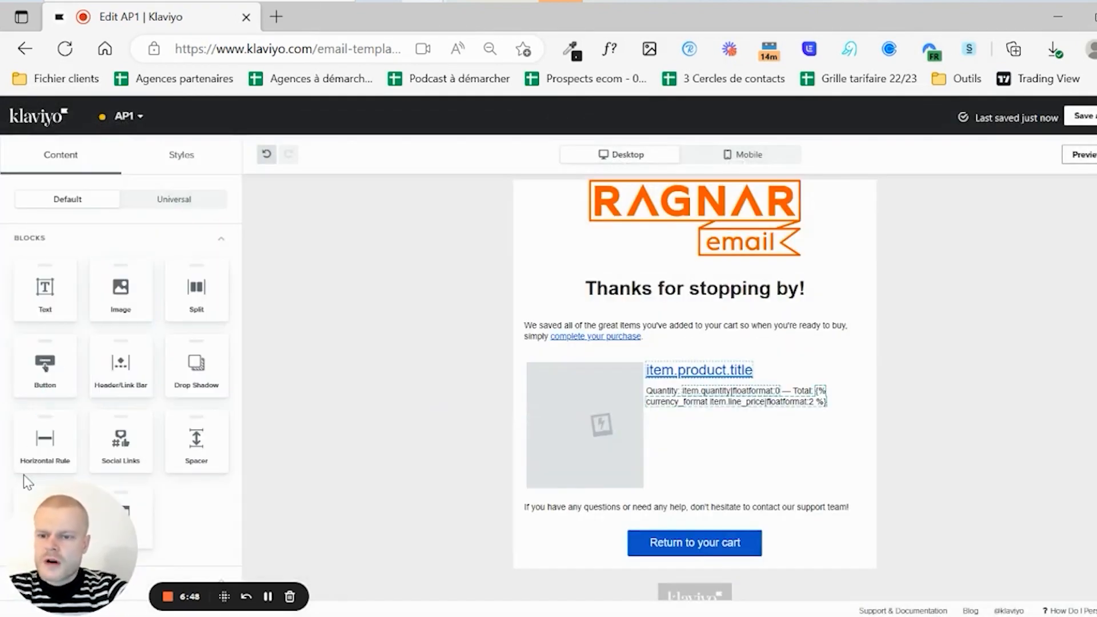
# - Add a horizontal rule below the logo, coloured #F63E00 sampled from the Ragnar website logo
pyautogui.moveTo(25, 453); pyautogui.dragTo(647, 275)
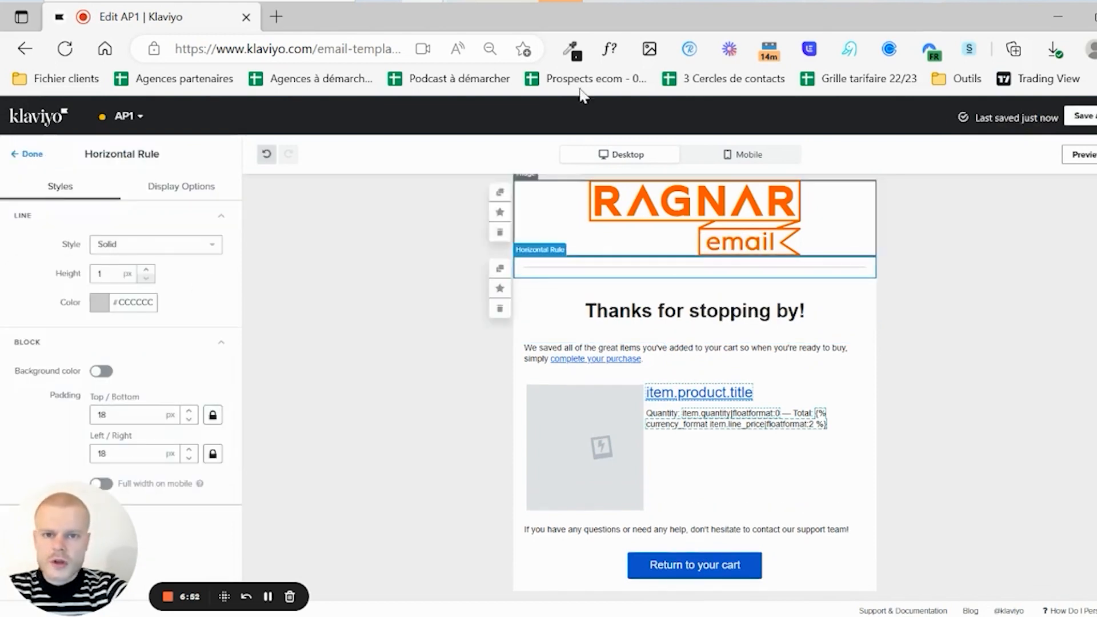
pyautogui.click(570, 48)
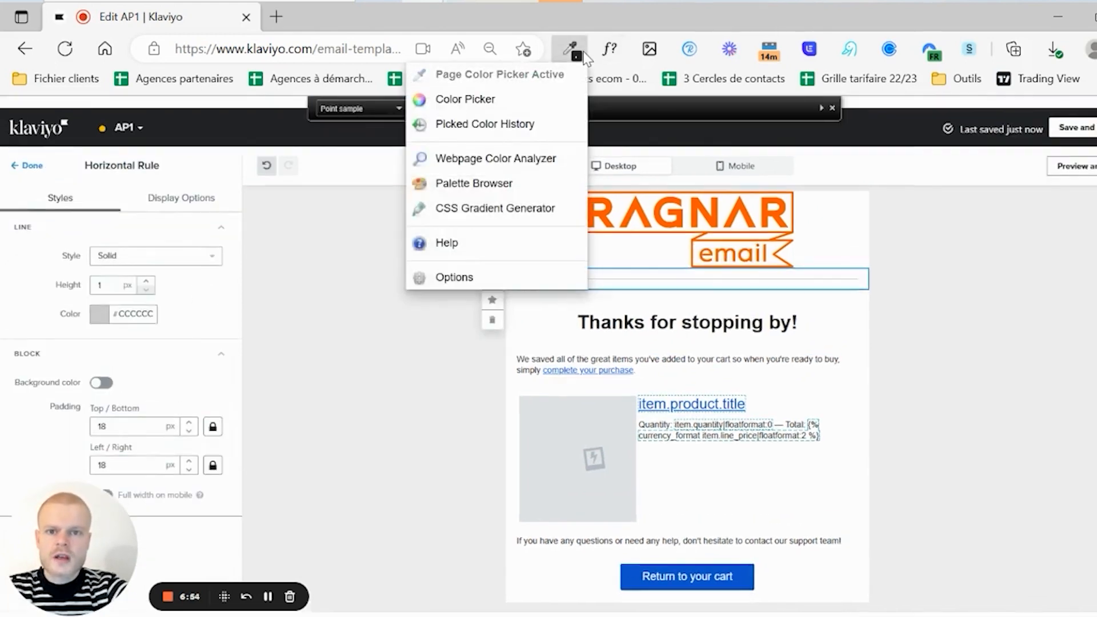
pyautogui.click(531, 80)
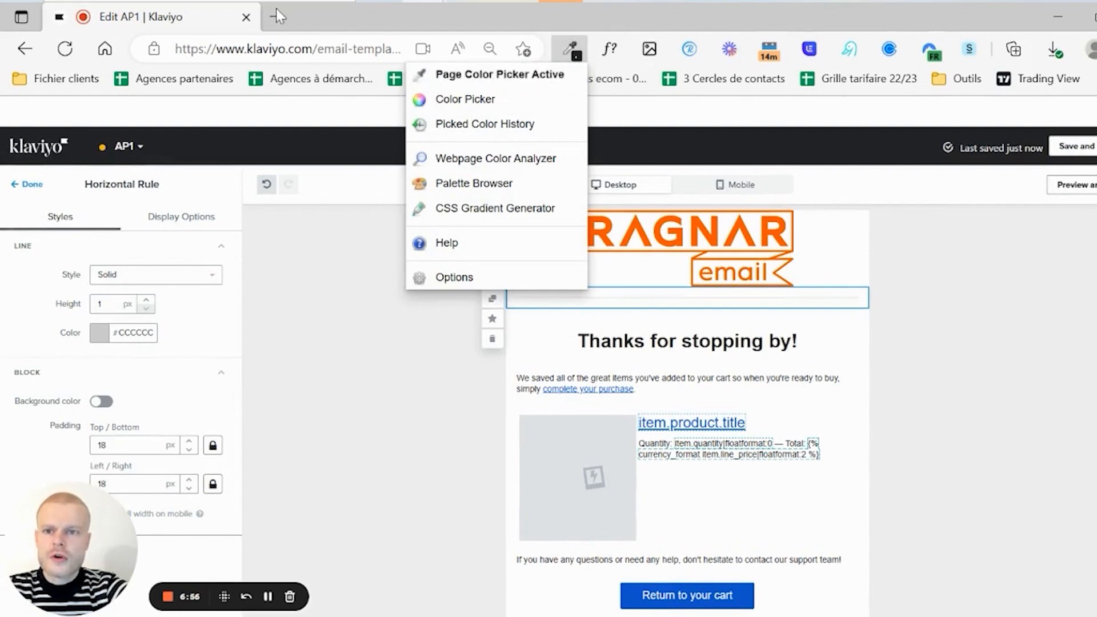
pyautogui.click(276, 12)
pyautogui.write('ragnar-email.activehosted.com/overview/')
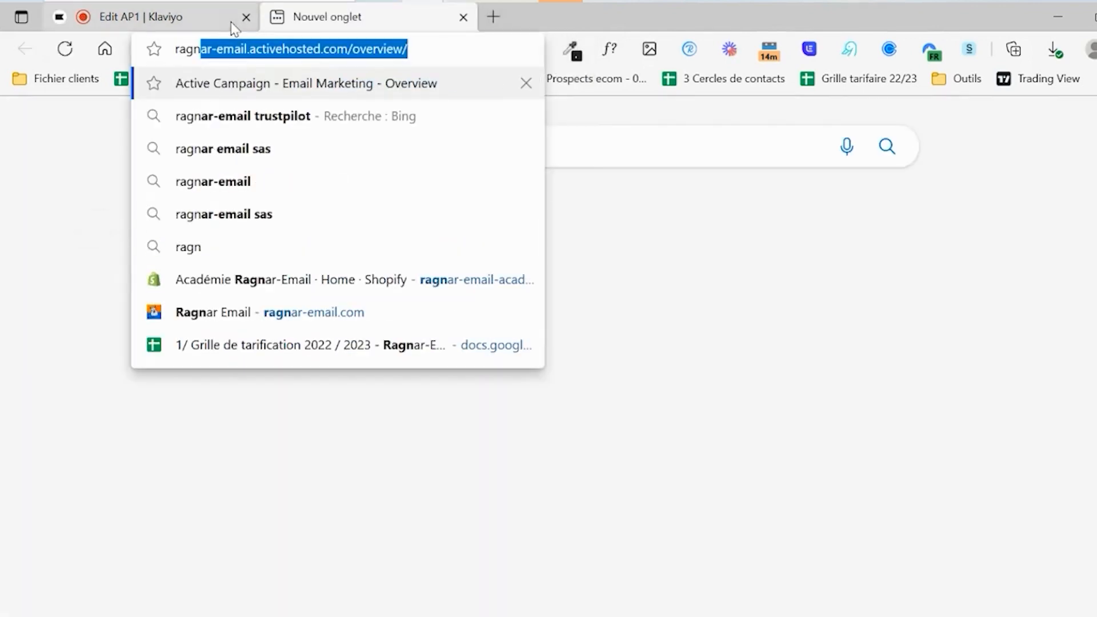
pyautogui.click(228, 312)
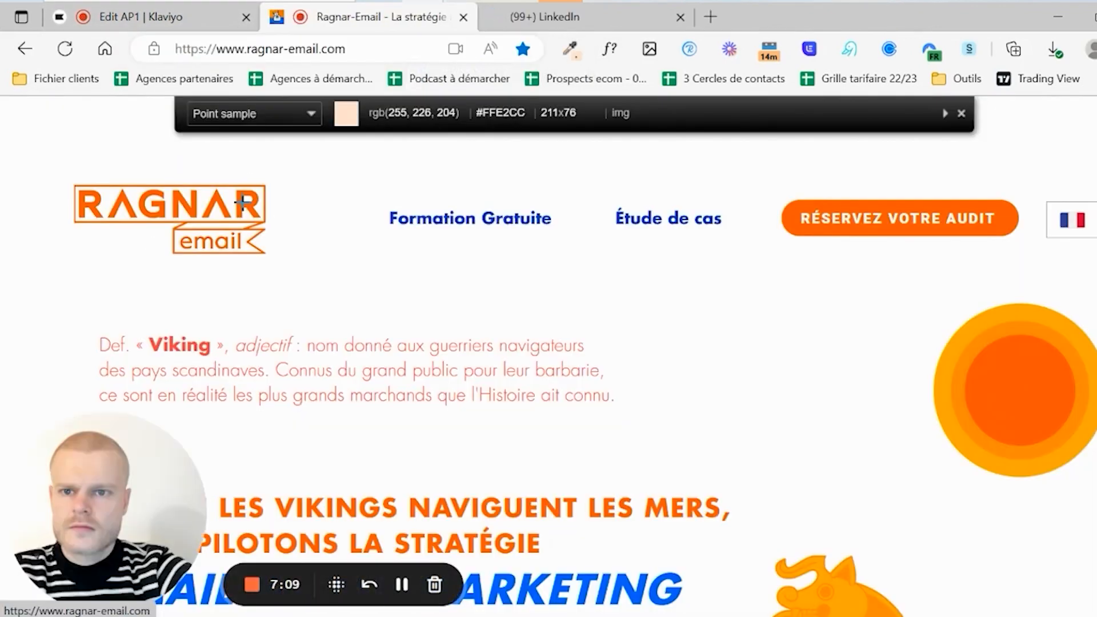
pyautogui.click(240, 203)
pyautogui.click(143, 18)
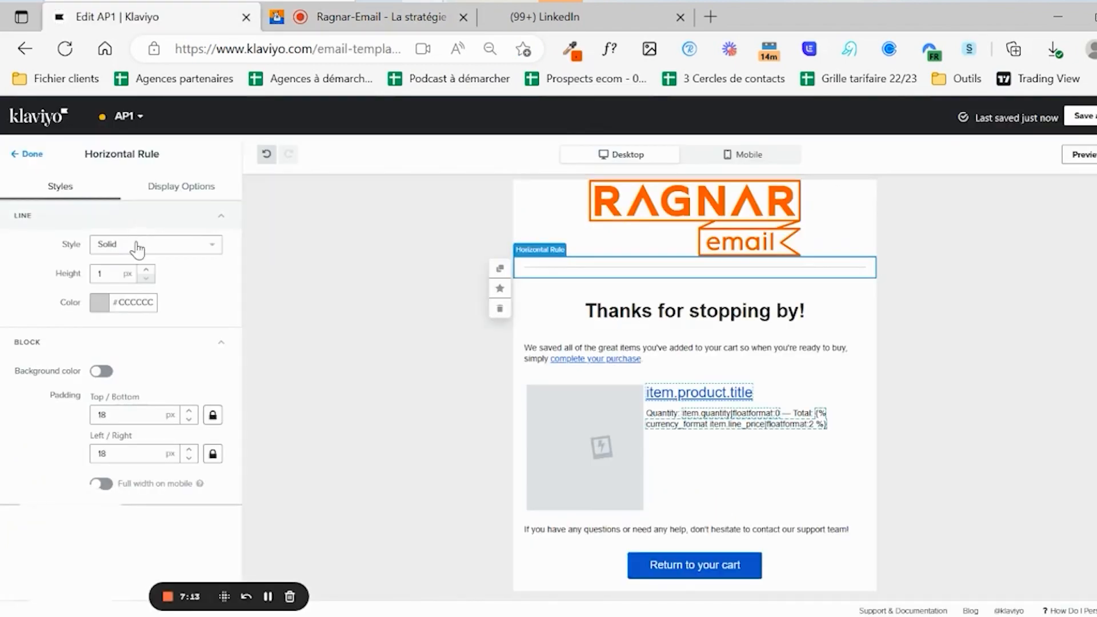
pyautogui.doubleClick(136, 301)
pyautogui.write('F63E00')
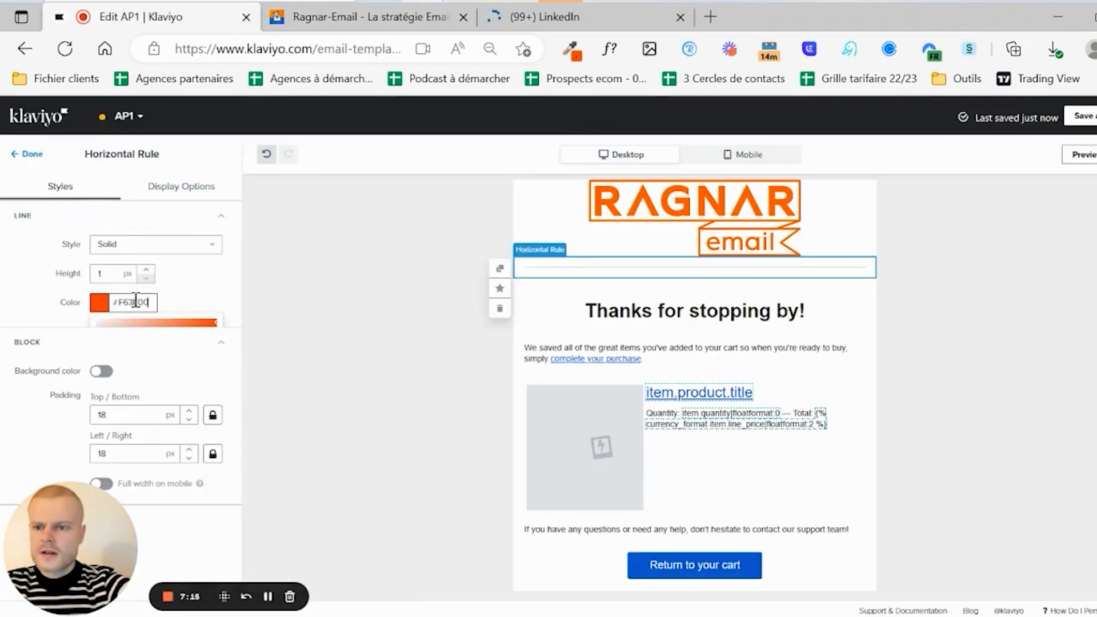
# - Thicken the divider line to 5 px
pyautogui.click(146, 268)
pyautogui.click(146, 269)
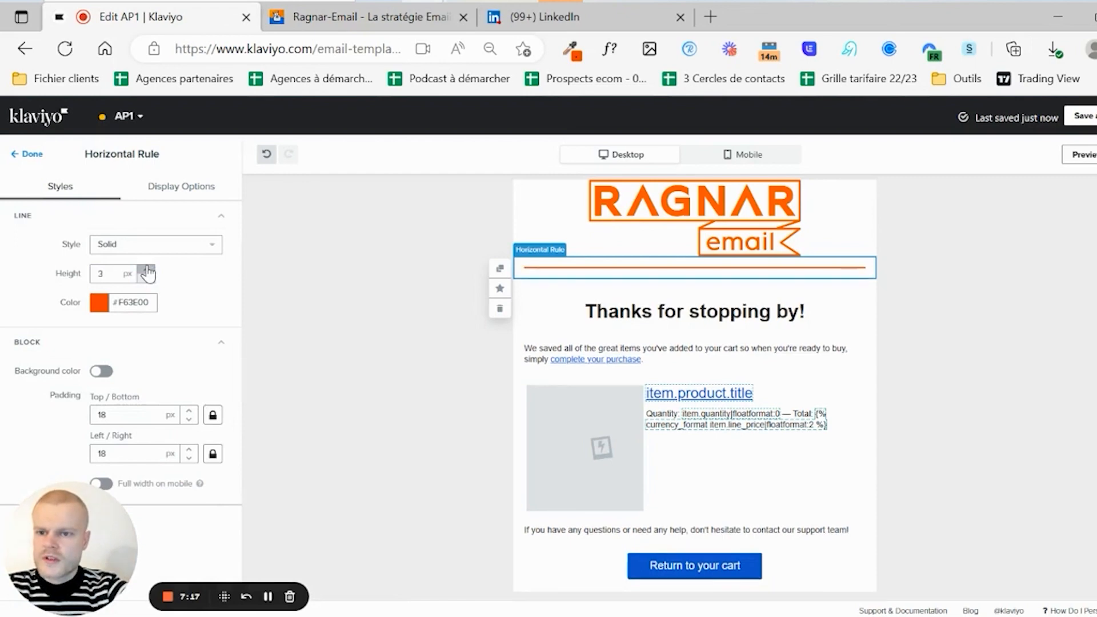
pyautogui.click(146, 269)
pyautogui.click(146, 268)
pyautogui.click(147, 269)
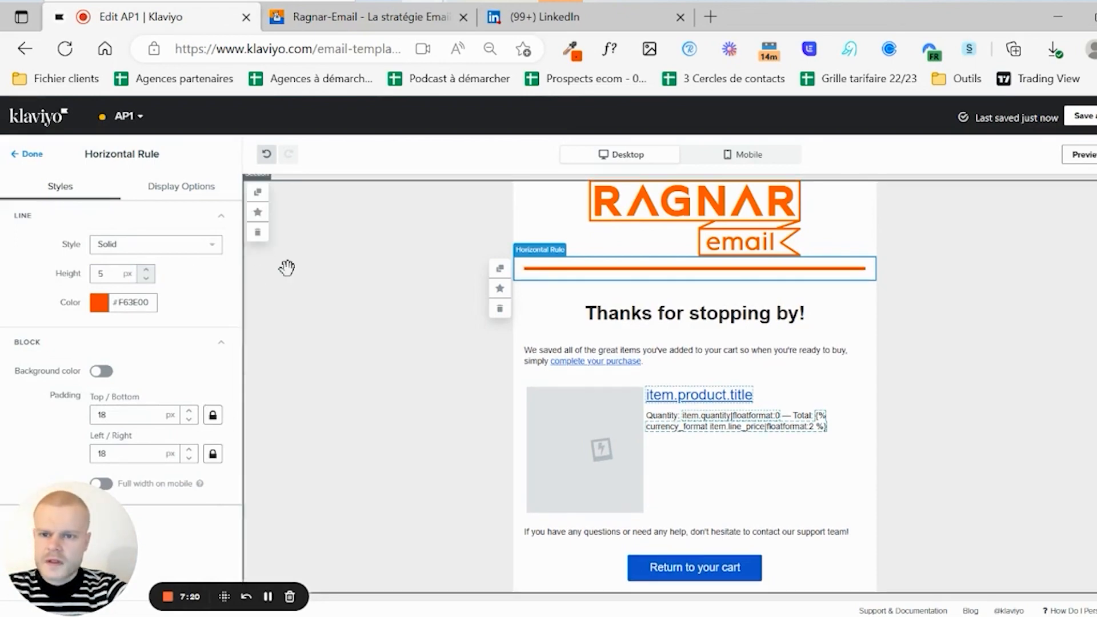
pyautogui.click(761, 314)
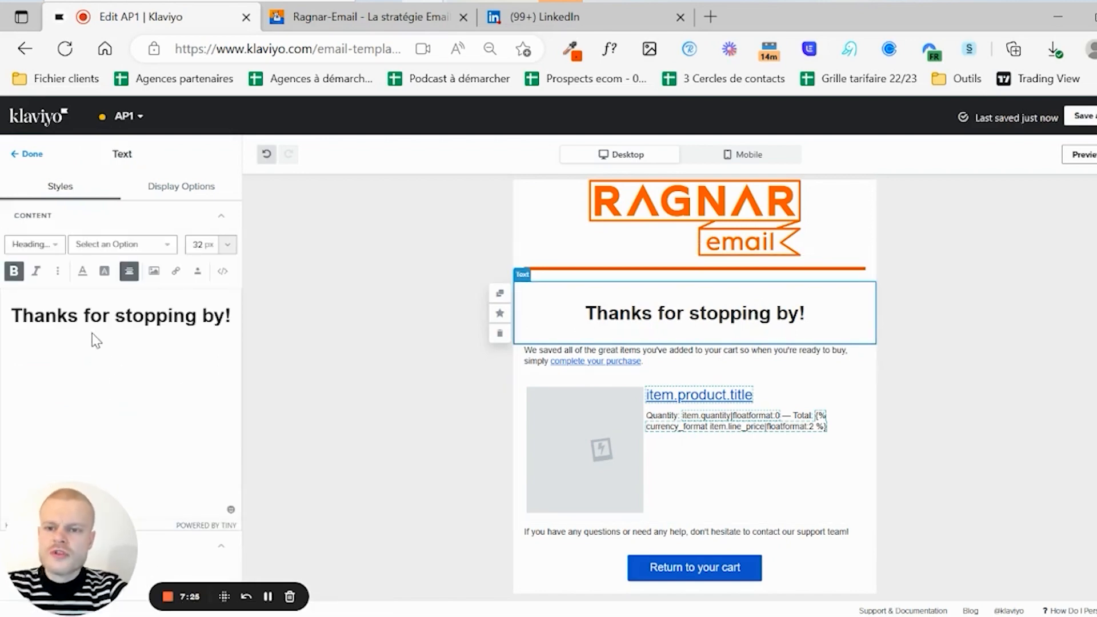
# - Replace the heading text with "Il est victime de son succès !"
pyautogui.tripleClick(83, 316)
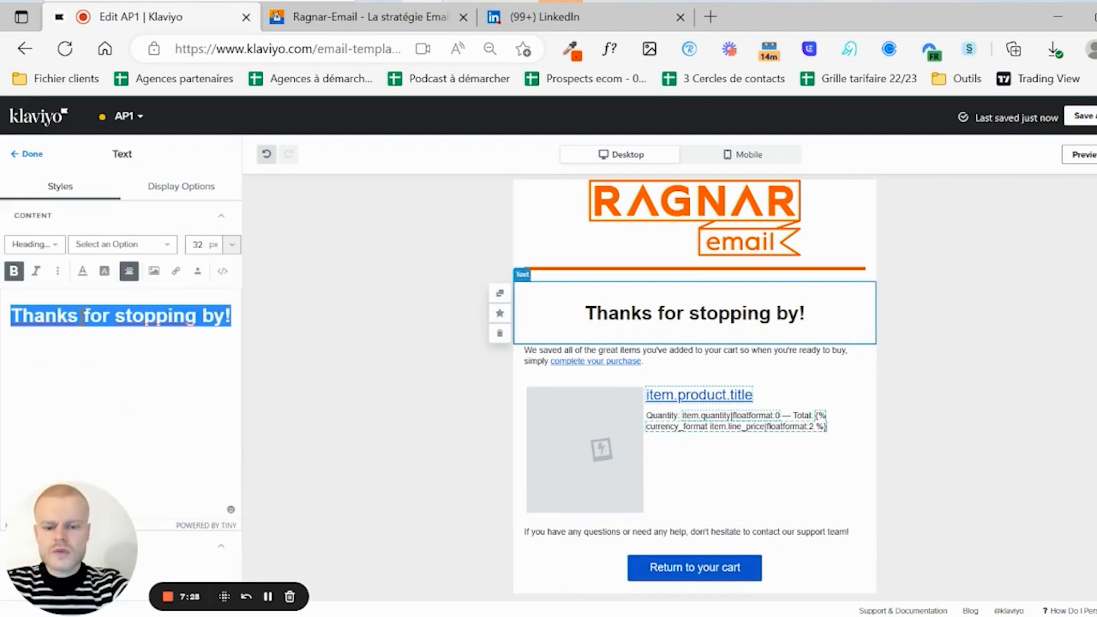
pyautogui.write('Il est vic')
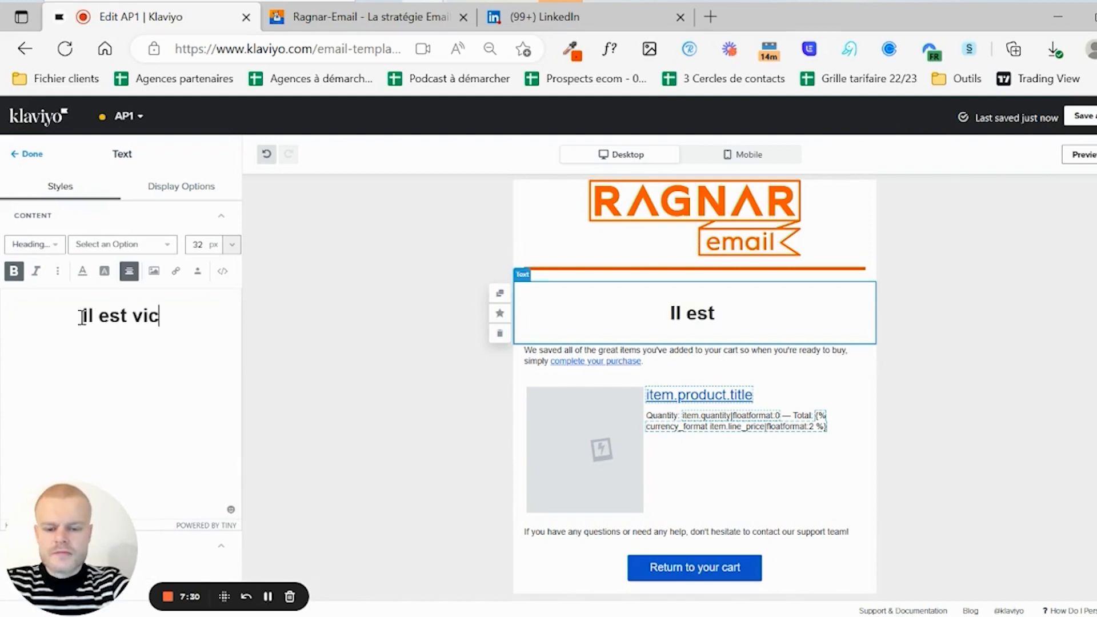
pyautogui.write('time de son succès !')
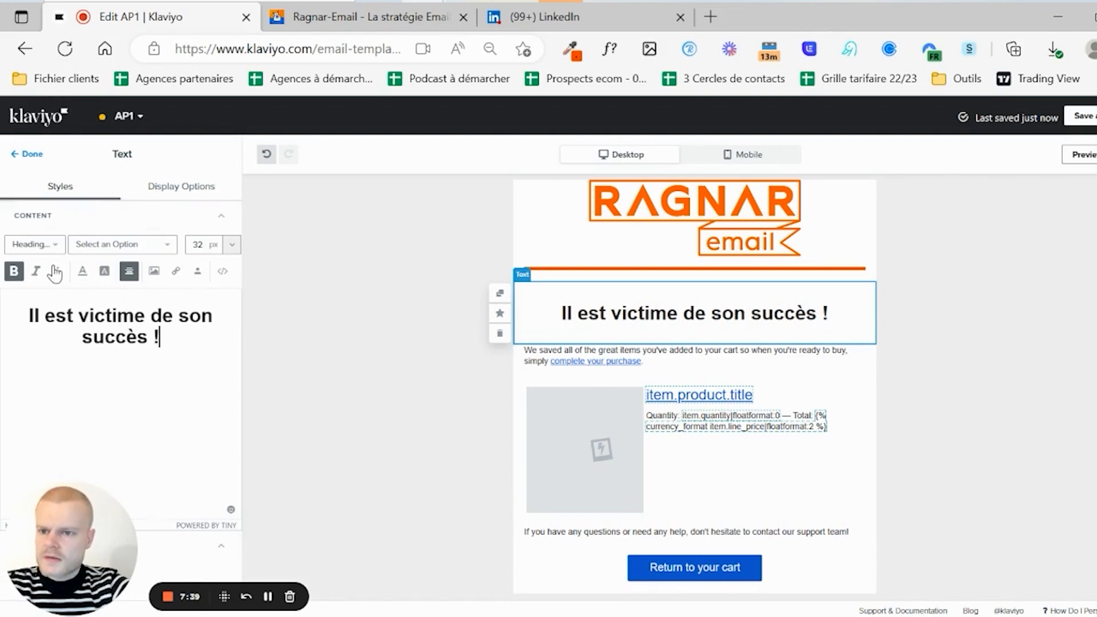
pyautogui.click(171, 186)
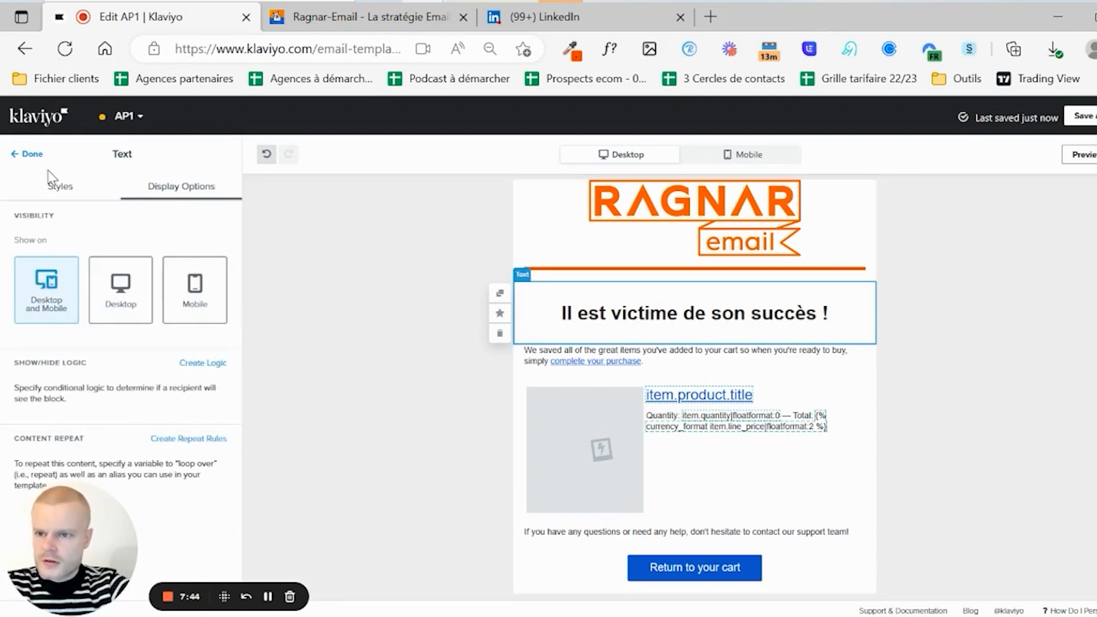
pyautogui.click(52, 186)
pyautogui.moveTo(64, 548); pyautogui.dragTo(429, 323)
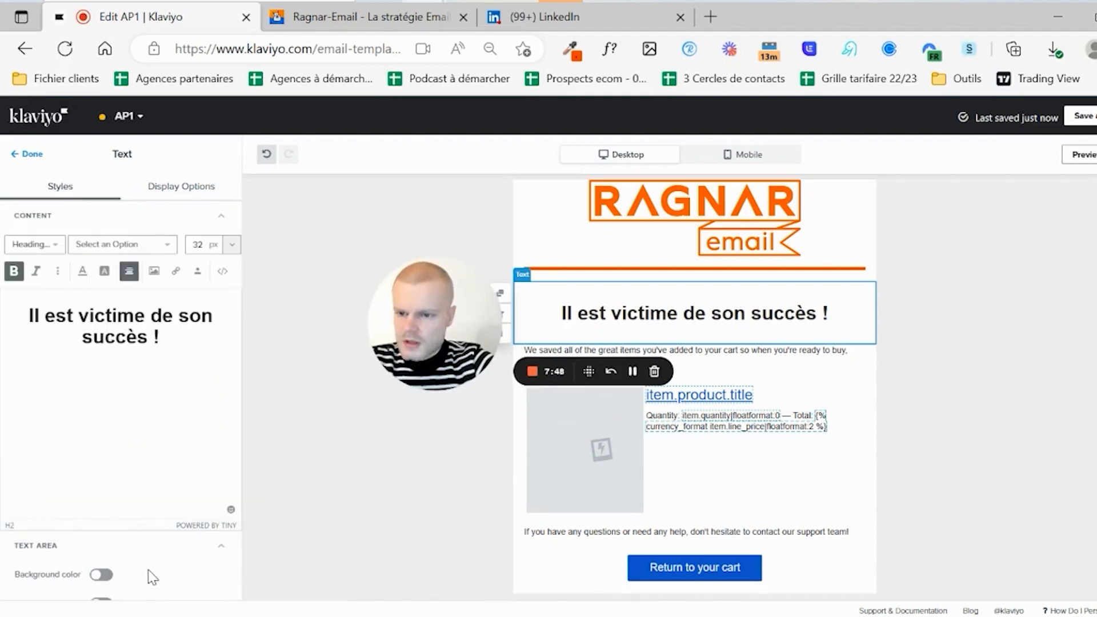
pyautogui.scroll(-4, 148, 574)
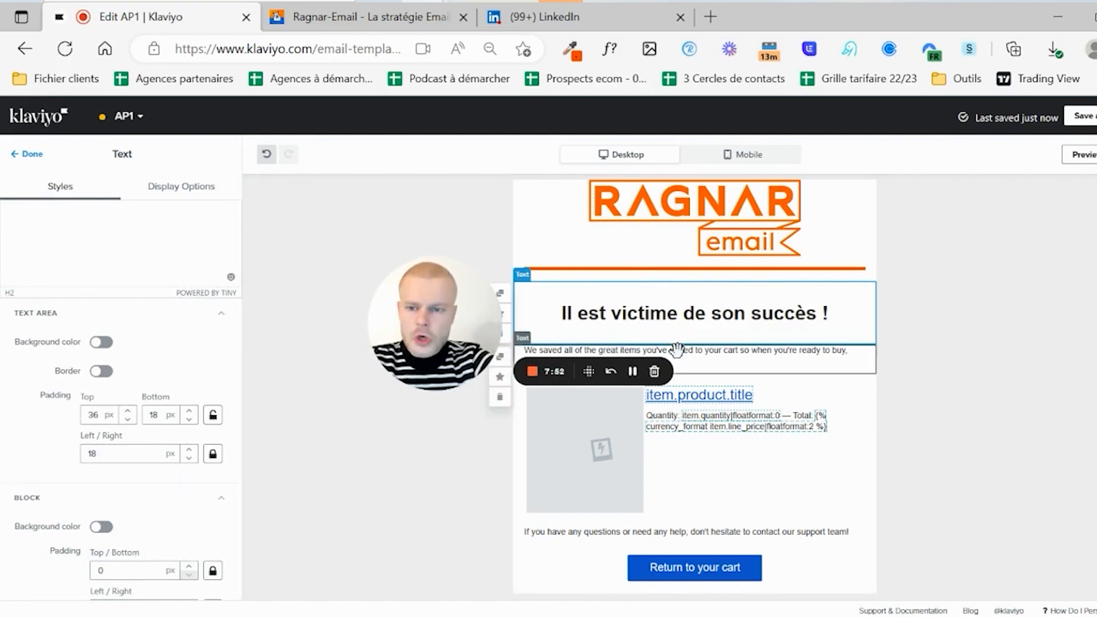
# - Reduce the spacing above the heading block
pyautogui.click(127, 420)
pyautogui.click(126, 420)
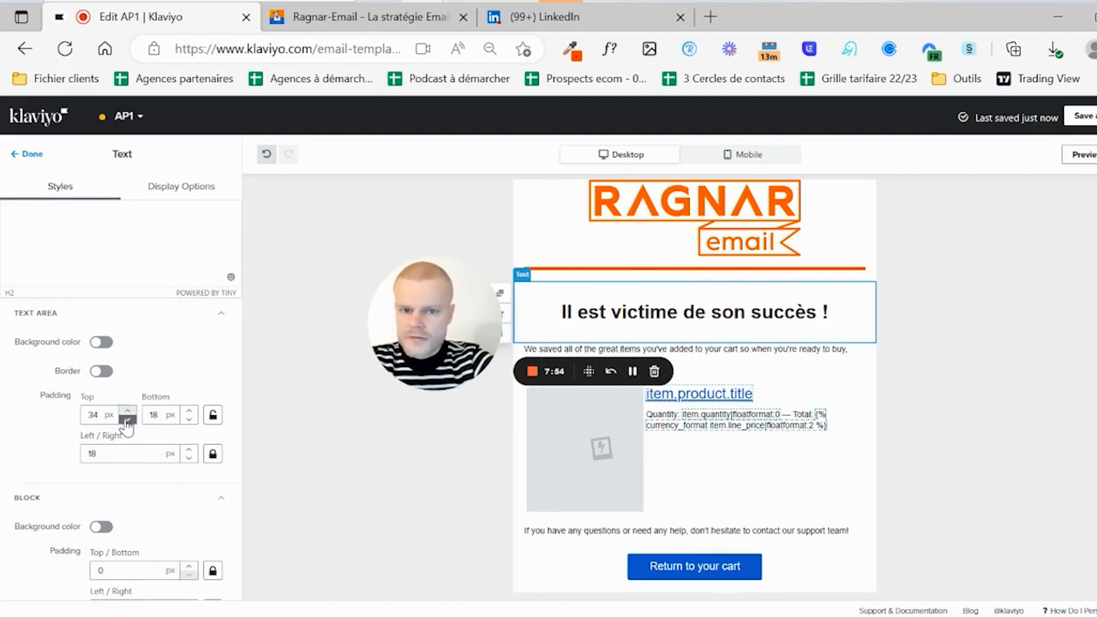
pyautogui.click(127, 420)
pyautogui.click(127, 419)
pyautogui.click(127, 420)
pyautogui.click(126, 420)
pyautogui.click(127, 420)
pyautogui.click(127, 420)
pyautogui.click(127, 419)
pyautogui.click(127, 420)
pyautogui.click(127, 419)
pyautogui.click(126, 420)
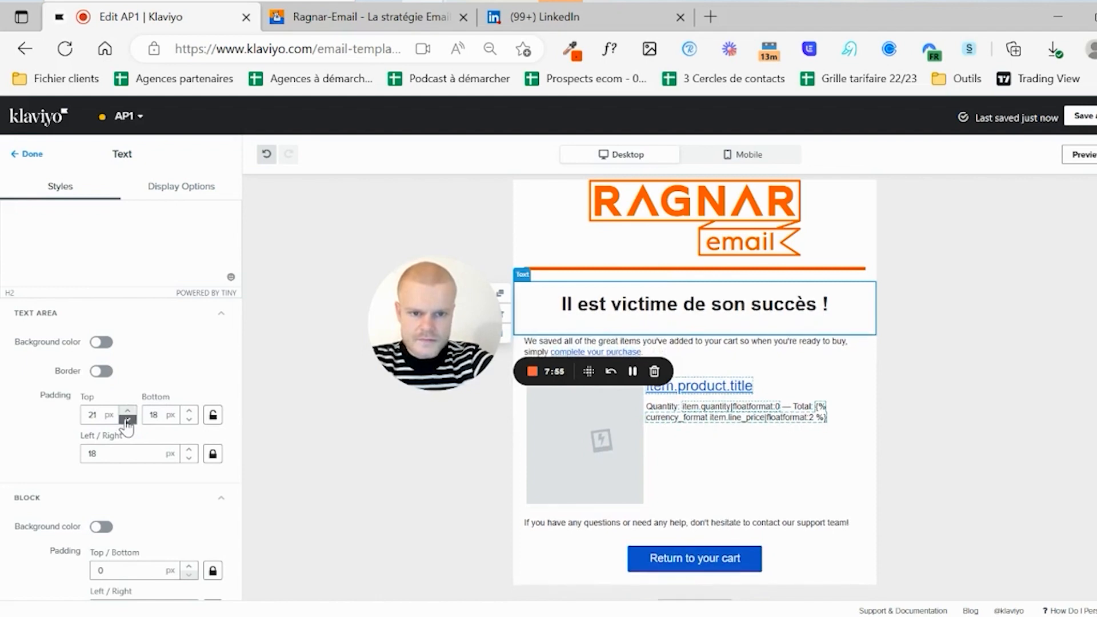
pyautogui.click(127, 420)
pyautogui.click(127, 420)
pyautogui.click(127, 419)
pyautogui.click(127, 420)
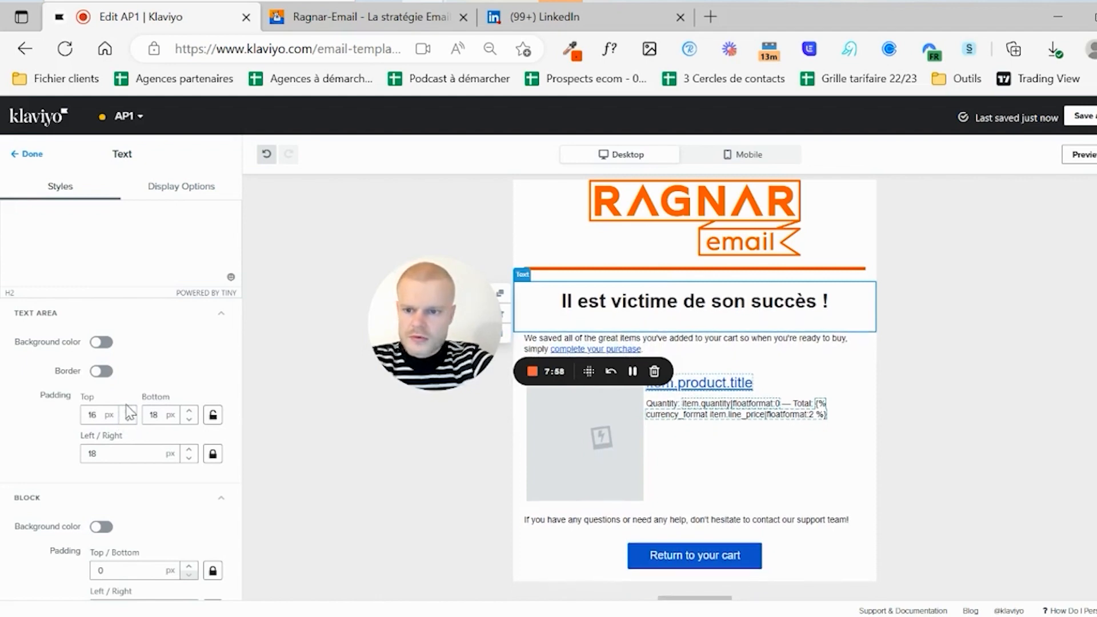
pyautogui.click(127, 410)
pyautogui.click(127, 410)
pyautogui.click(332, 263)
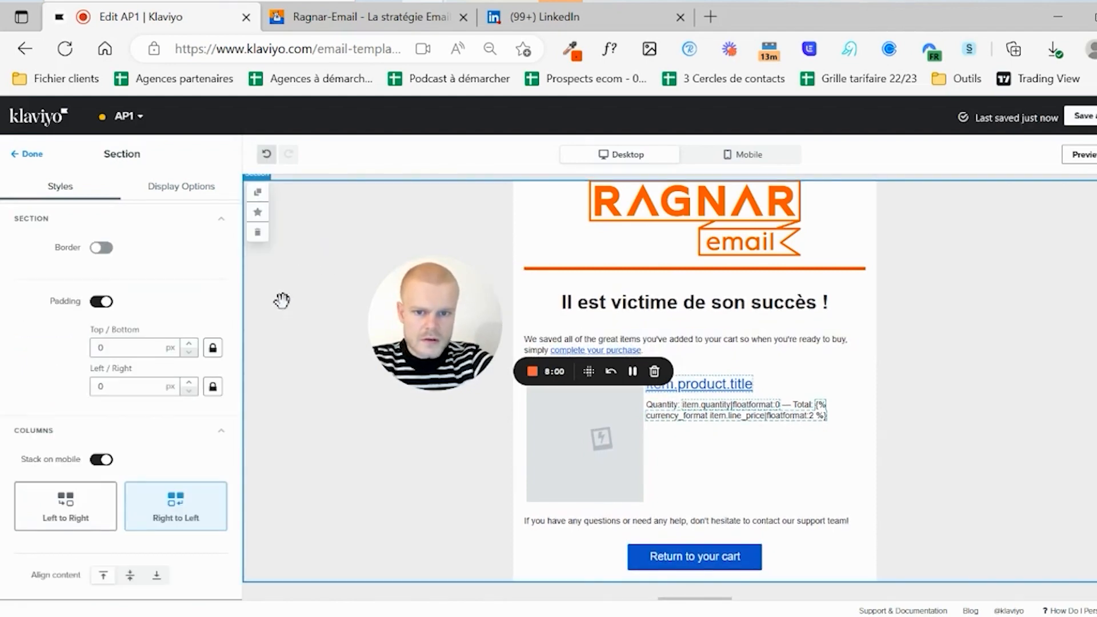
pyautogui.click(662, 313)
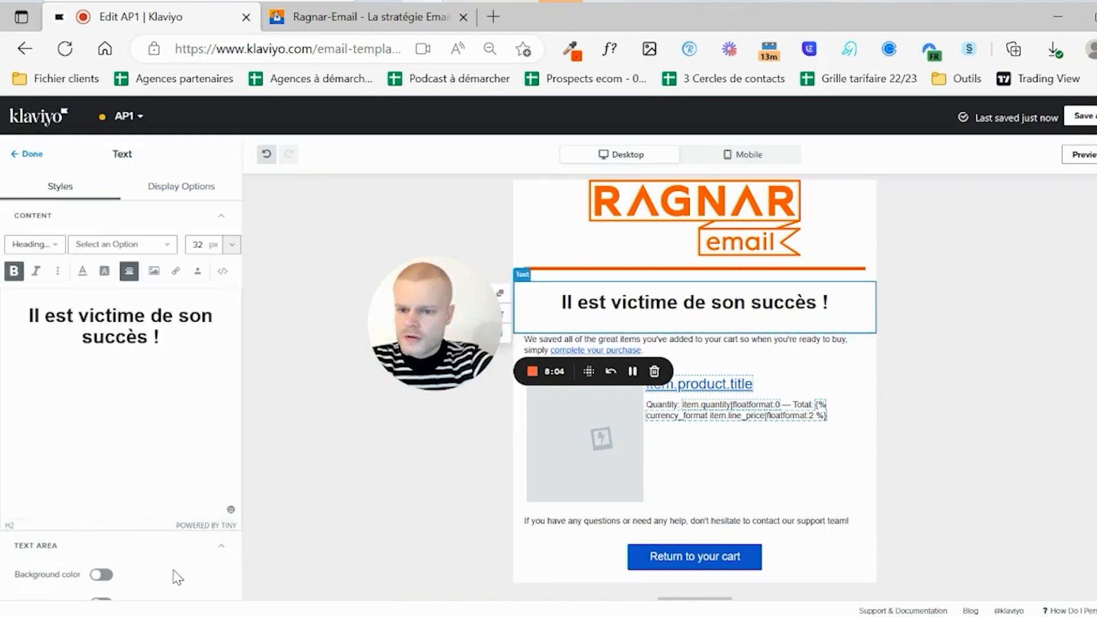
# - Set the heading's top and bottom padding to 13 px, keeping side padding at 18 px
pyautogui.scroll(-4, 174, 574)
pyautogui.click(189, 419)
pyautogui.click(189, 419)
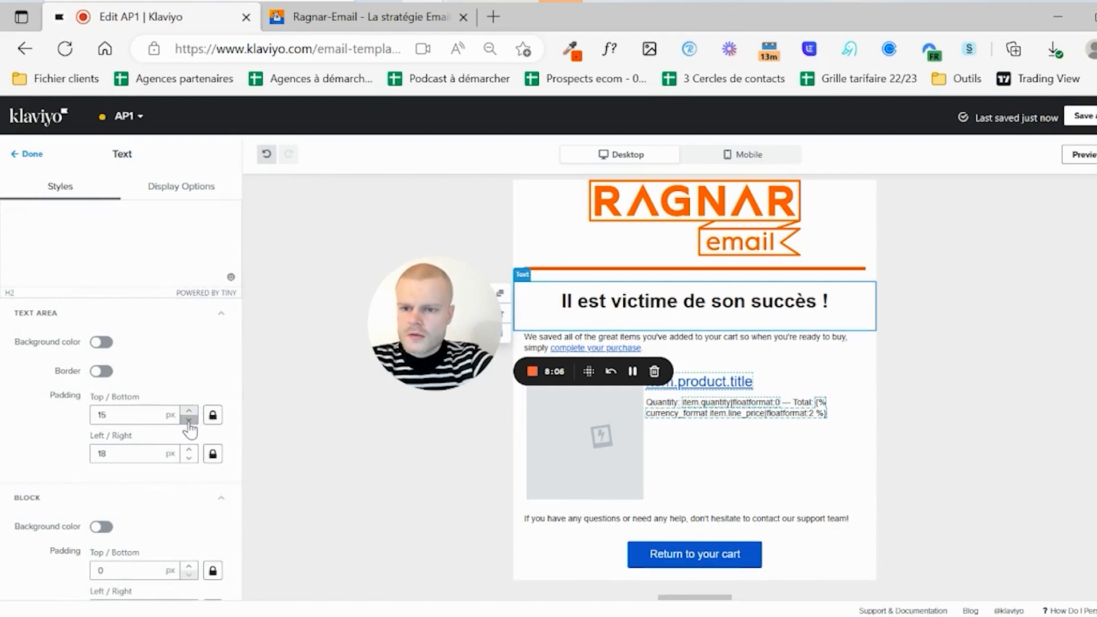
pyautogui.click(188, 419)
pyautogui.click(188, 458)
pyautogui.click(188, 458)
pyautogui.click(188, 458)
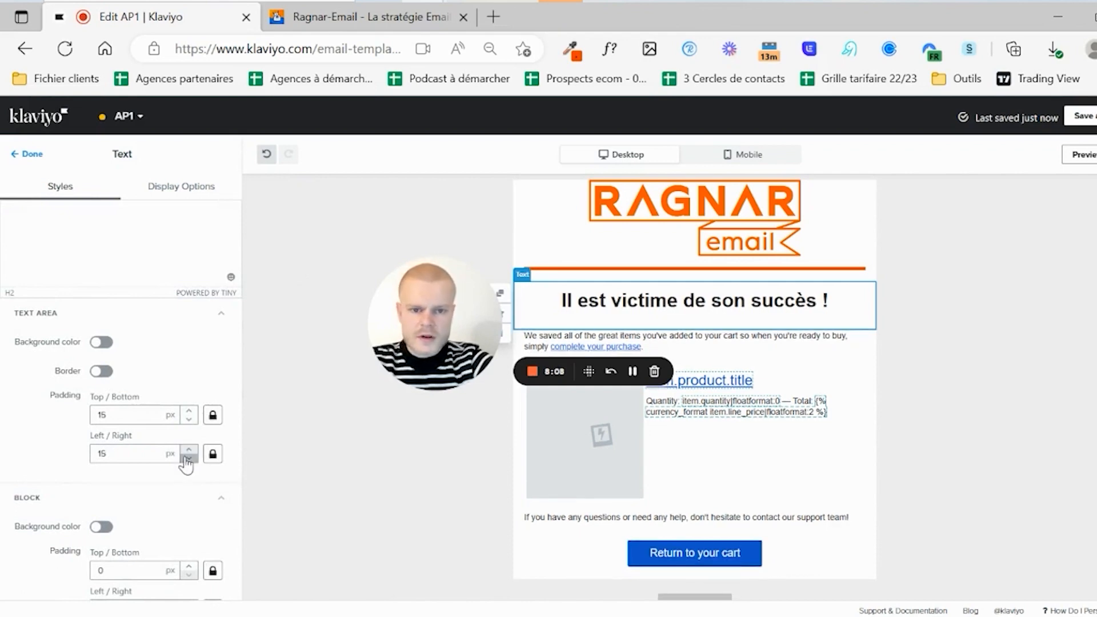
pyautogui.click(189, 458)
pyautogui.click(189, 449)
pyautogui.click(189, 449)
pyautogui.click(188, 449)
pyautogui.click(189, 449)
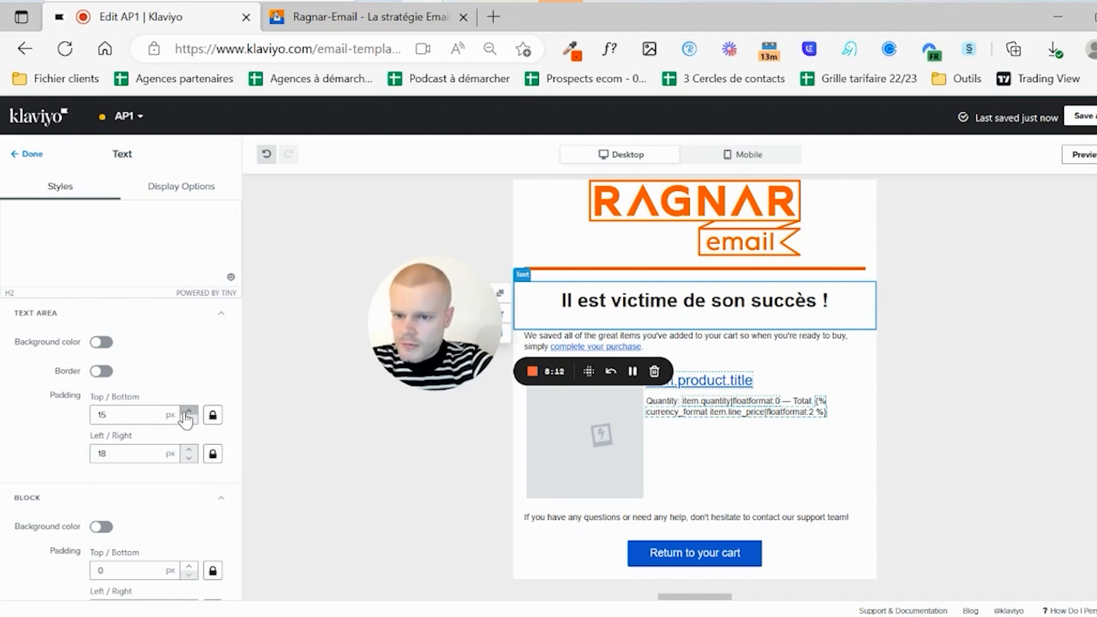
pyautogui.click(188, 419)
pyautogui.click(188, 421)
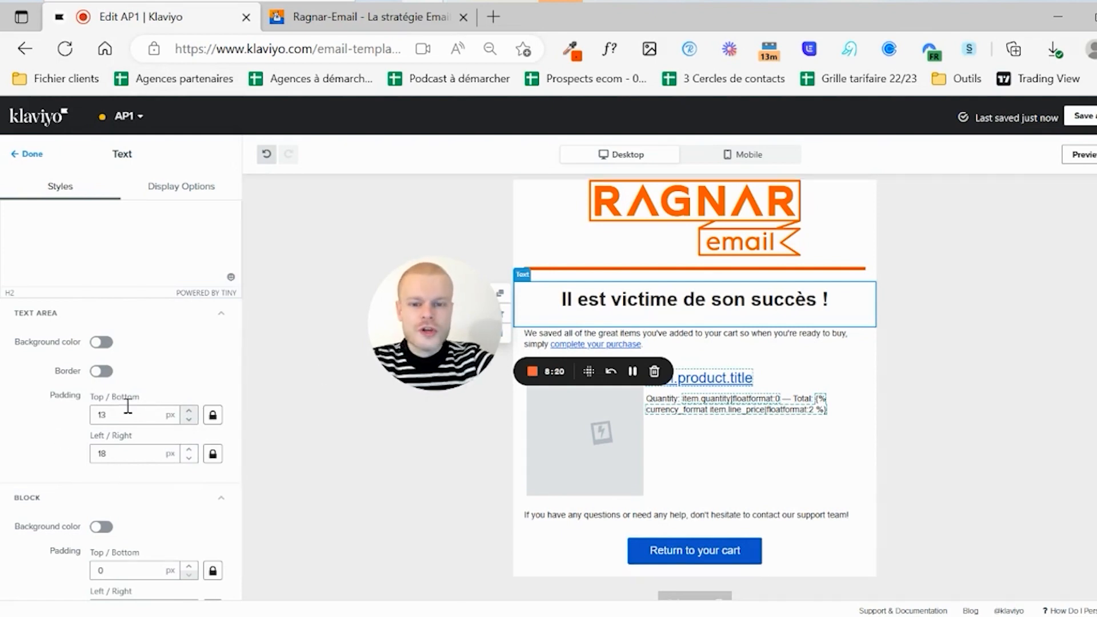
pyautogui.moveTo(422, 323); pyautogui.dragTo(421, 321)
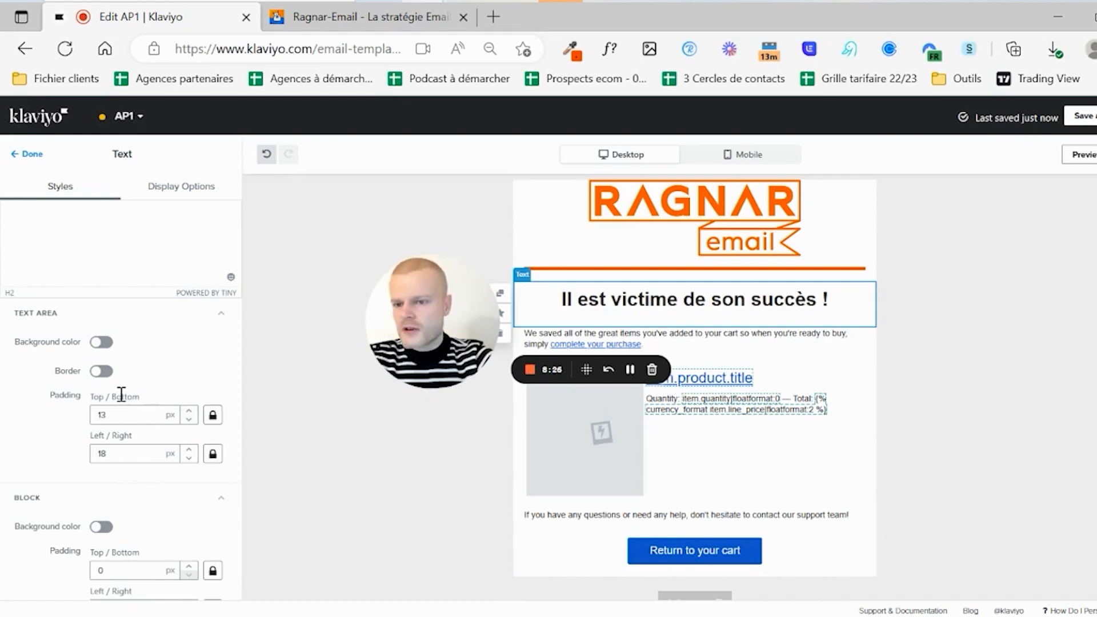
pyautogui.click(213, 416)
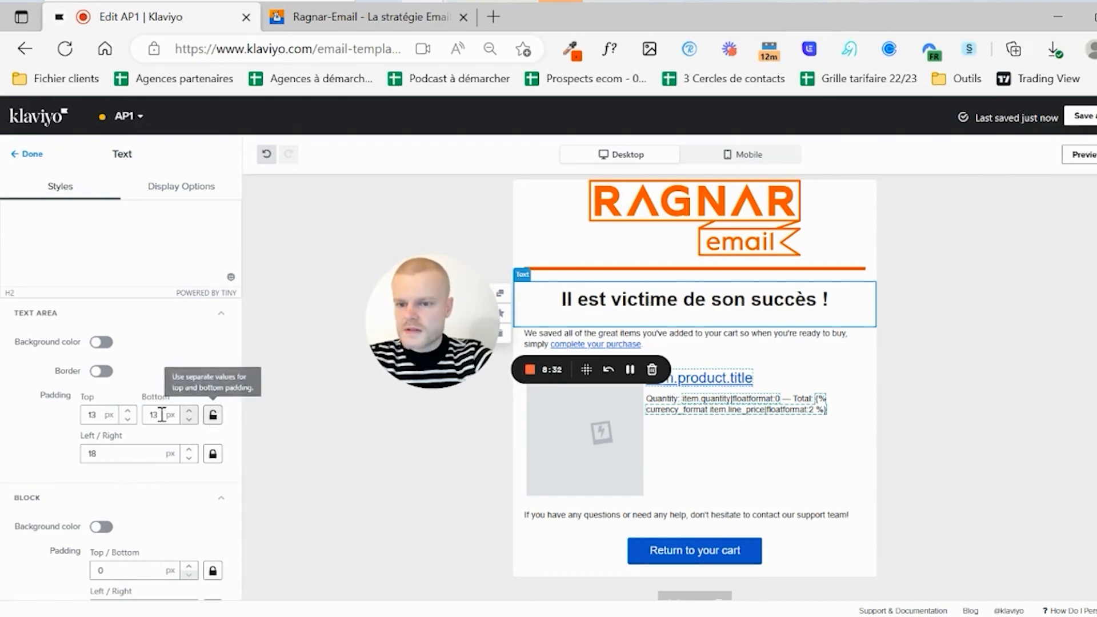
pyautogui.click(213, 415)
pyautogui.moveTo(450, 338); pyautogui.dragTo(92, 565)
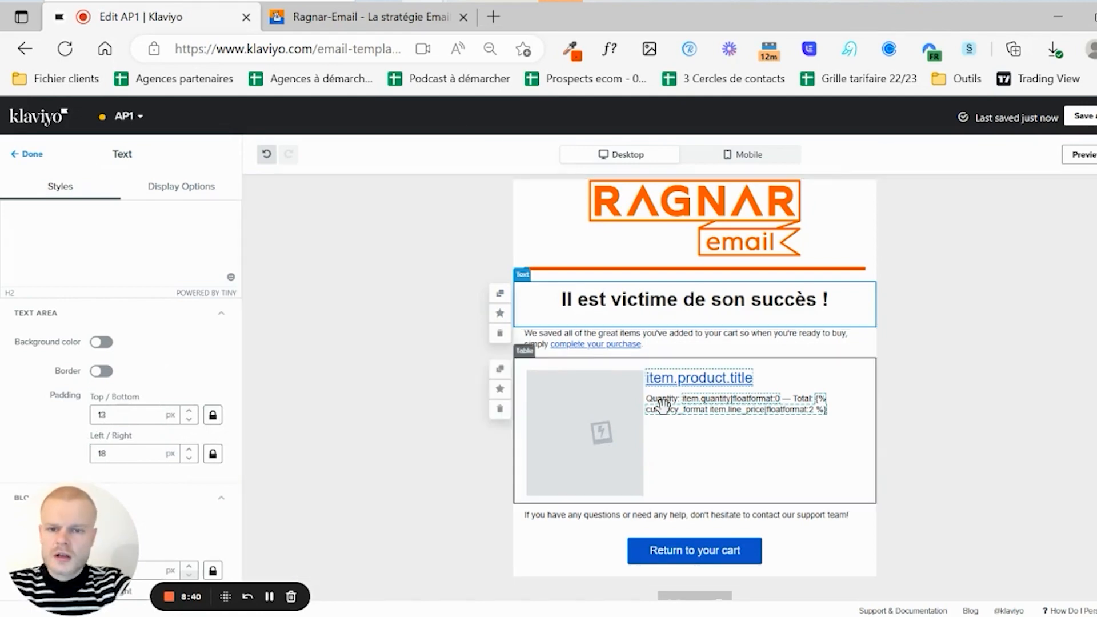
# - Replace the paragraph under the heading with French text saying stocks are limited, without 'très'
pyautogui.click(667, 353)
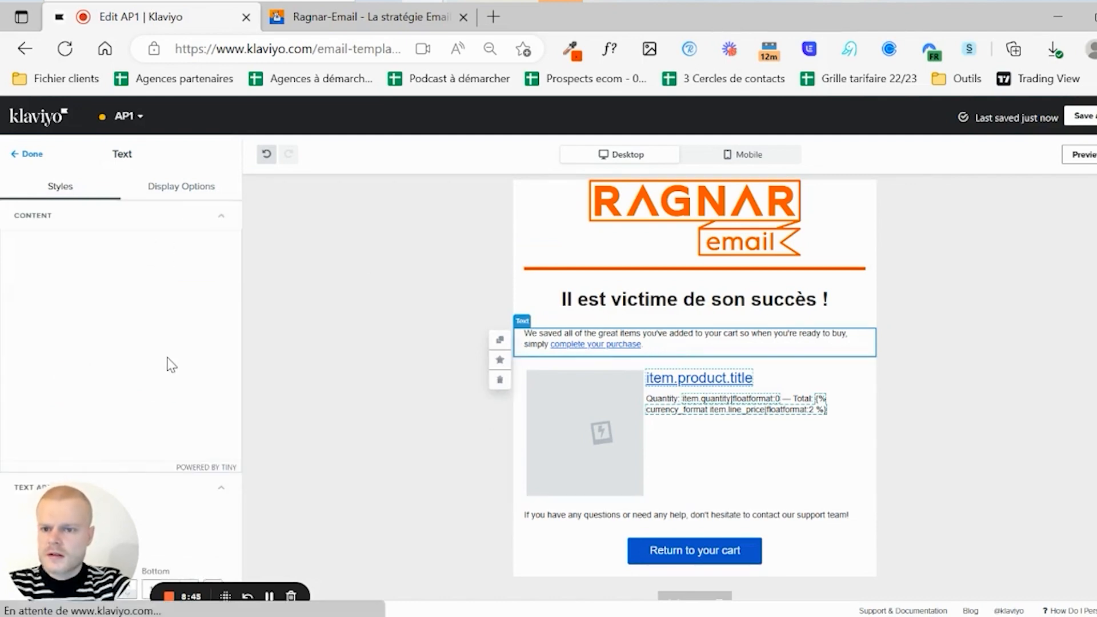
pyautogui.tripleClick(91, 316)
pyautogui.press('BackSpace')
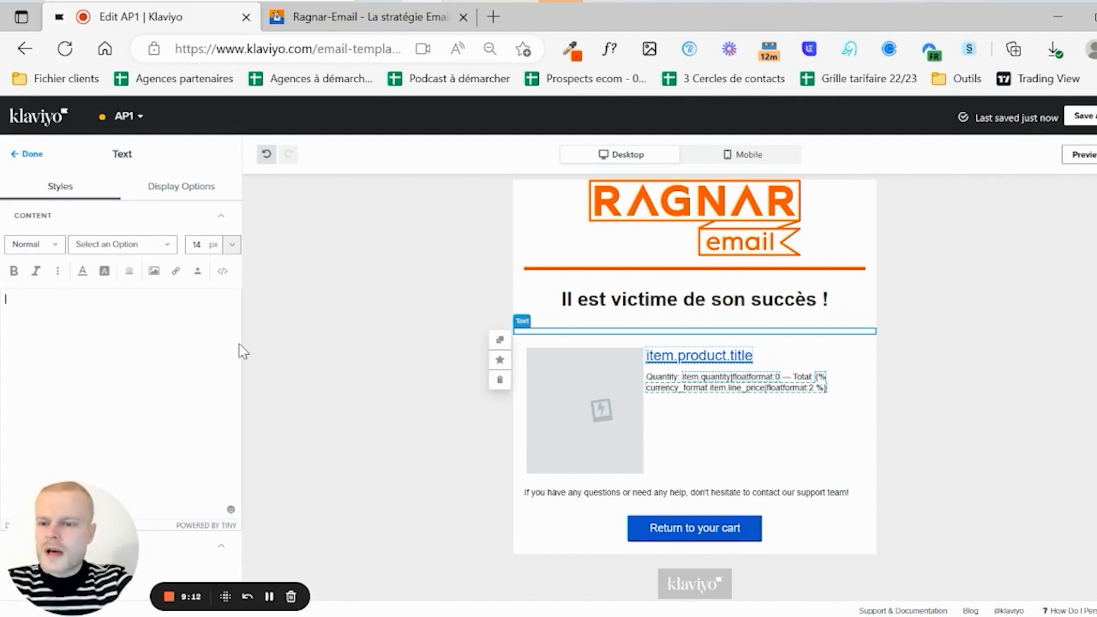
pyautogui.write('V')
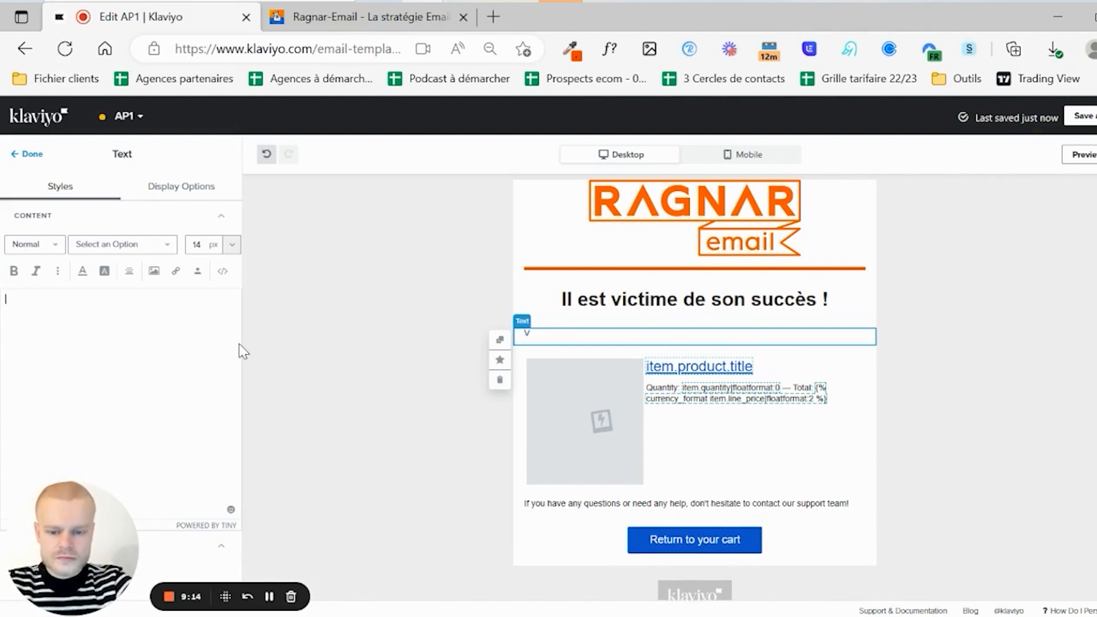
pyautogui.write('C')
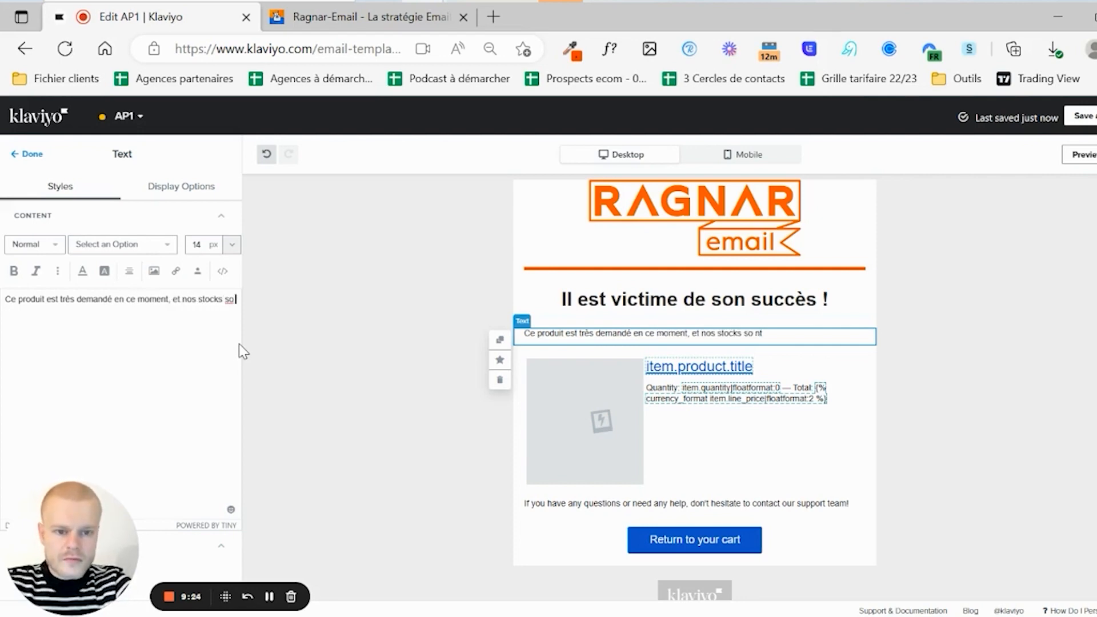
pyautogui.write('nt très limités')
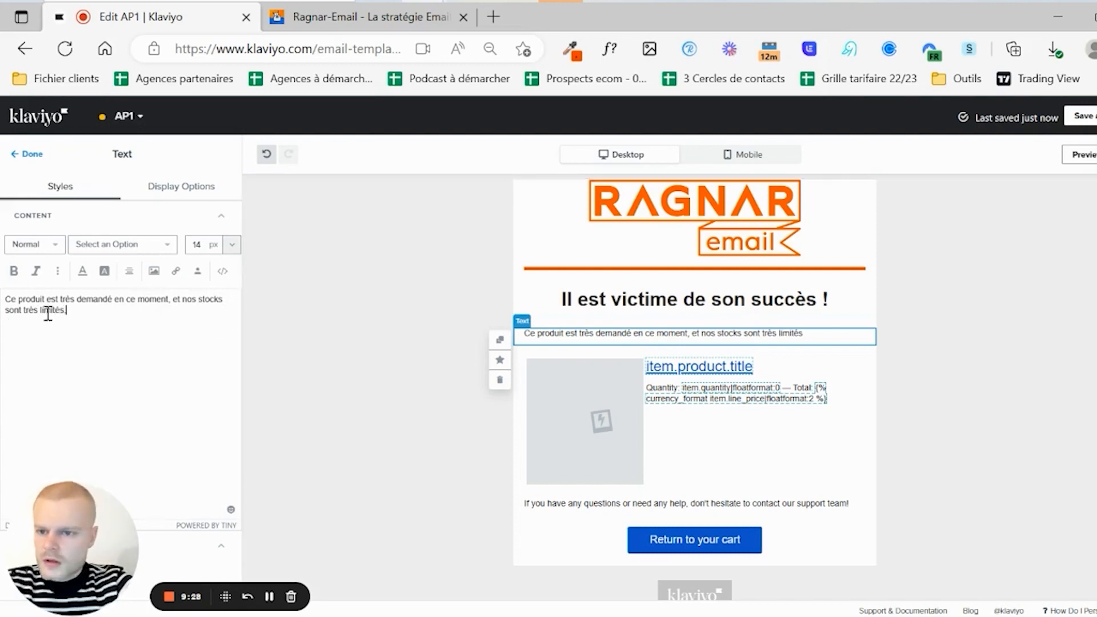
pyautogui.doubleClick(25, 310)
pyautogui.press('BackSpace')
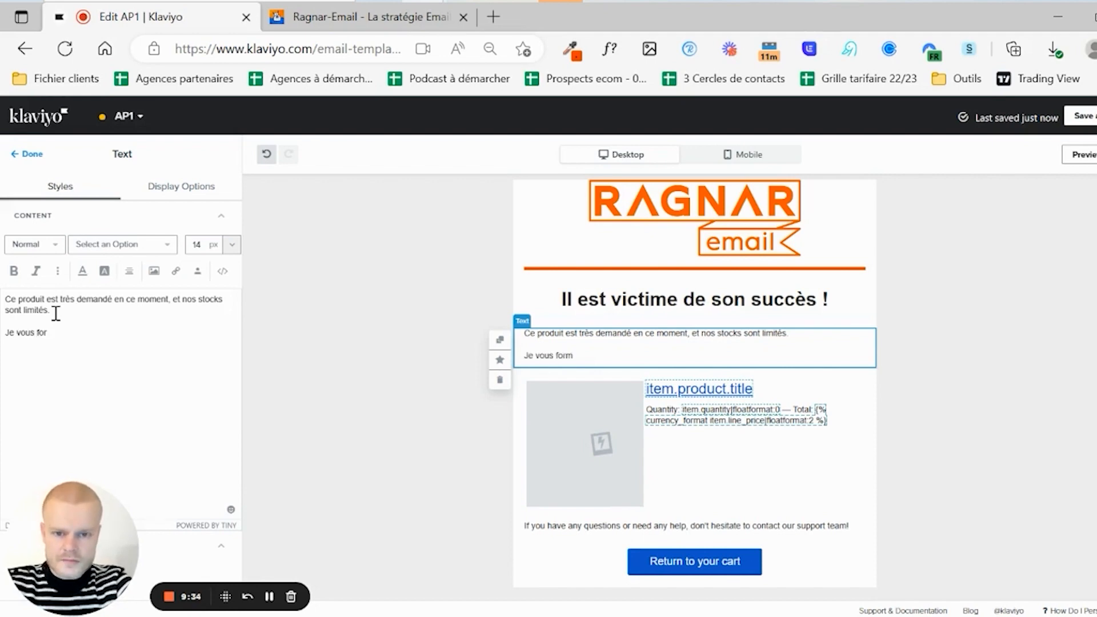
# - Add the order-now sentence with delivery 'd'ici 2' days, then the line 'Cliquez sur le bouton ci-dessous'
pyautogui.write('tement de ')
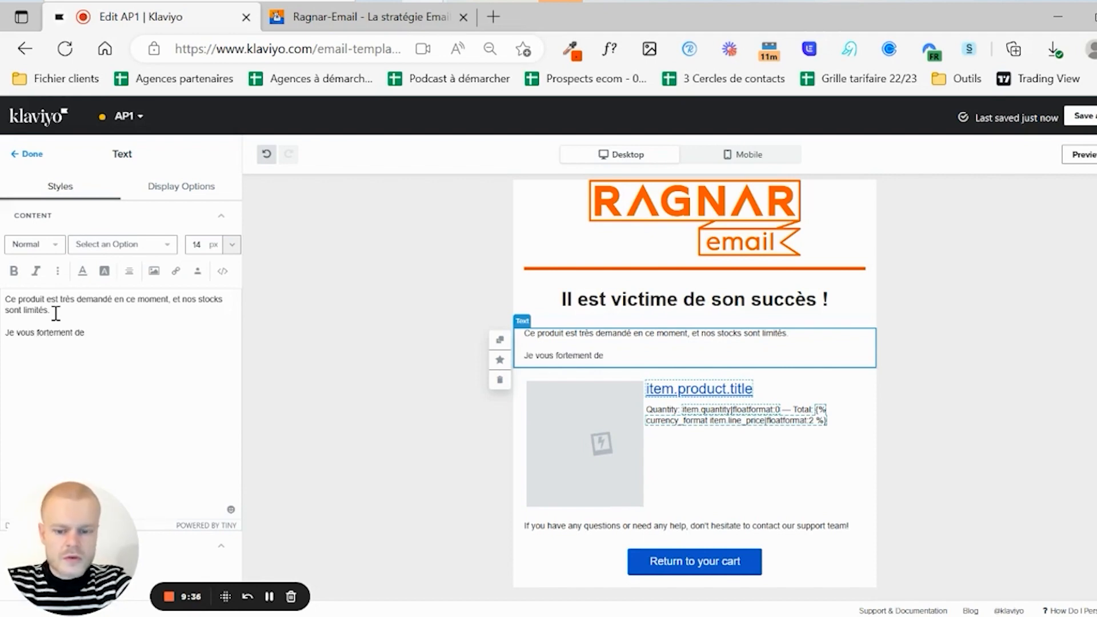
pyautogui.write('réserver vo')
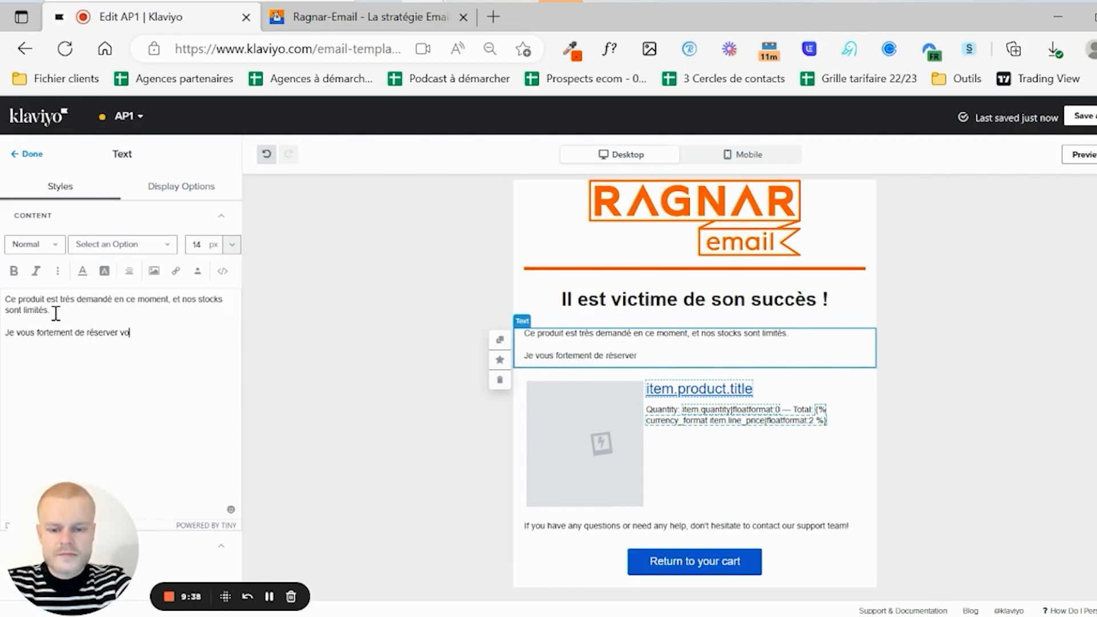
pyautogui.write('tre panier dès ma')
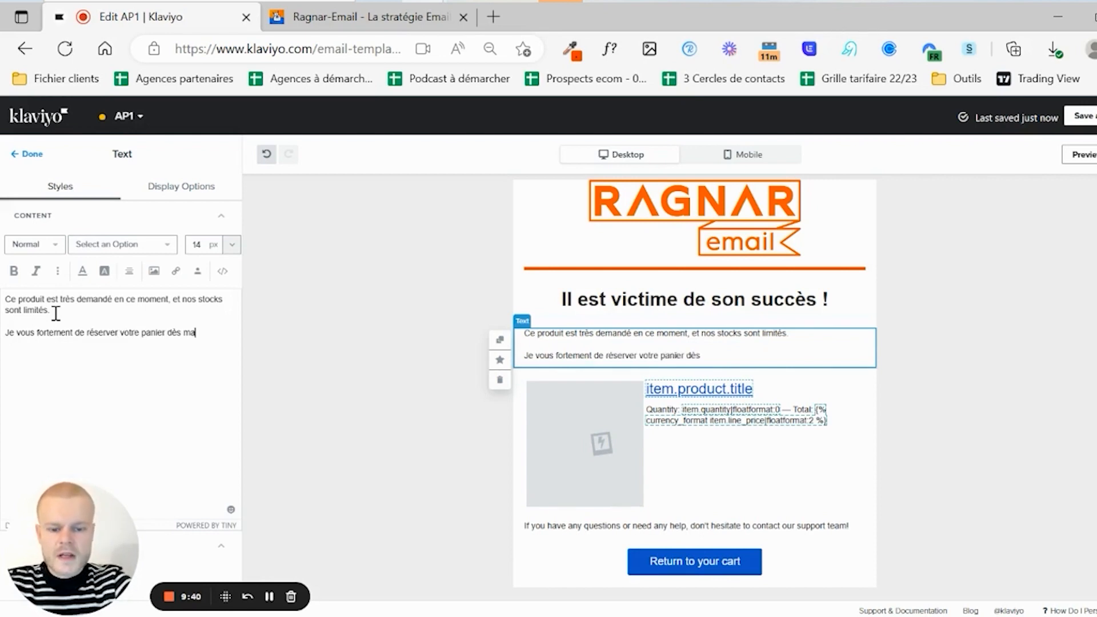
pyautogui.write('intenant afin de')
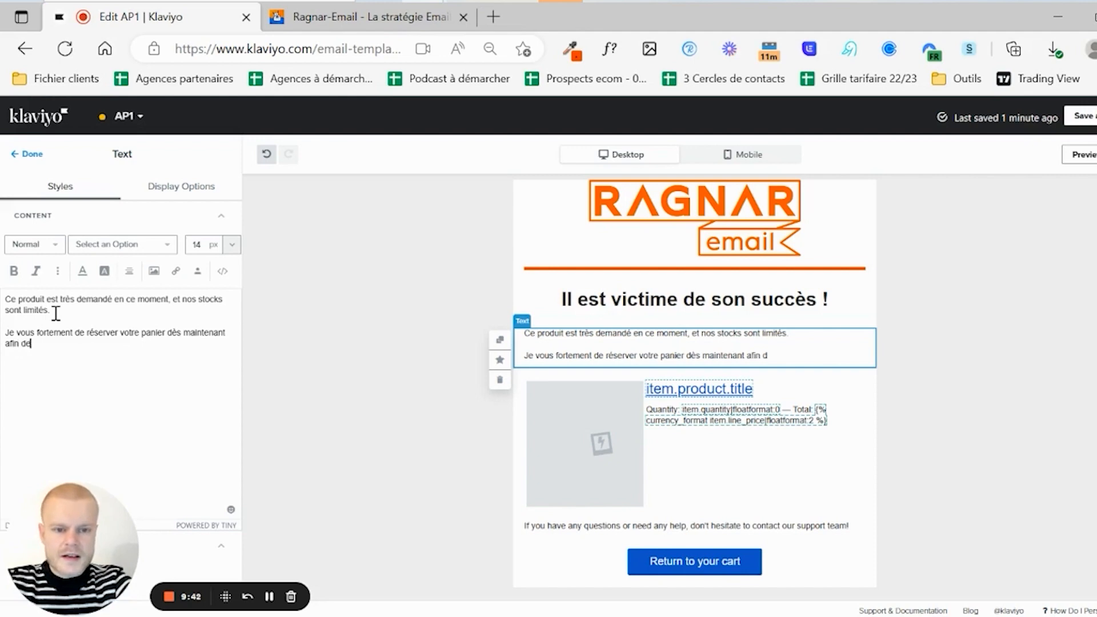
pyautogui.write(' rece')
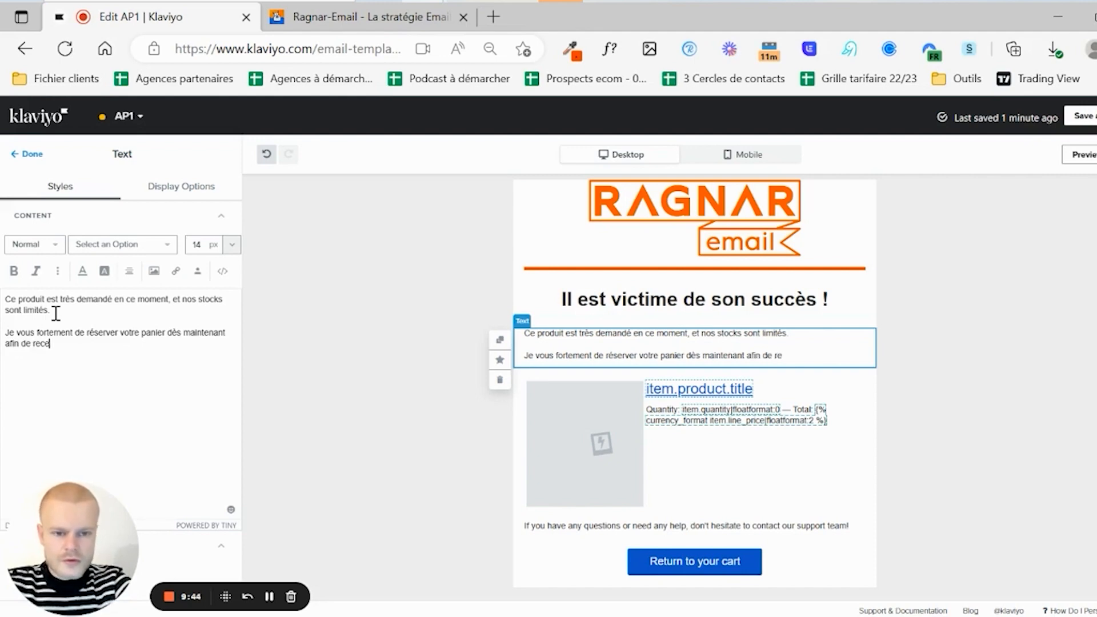
pyautogui.write('voir votre comman')
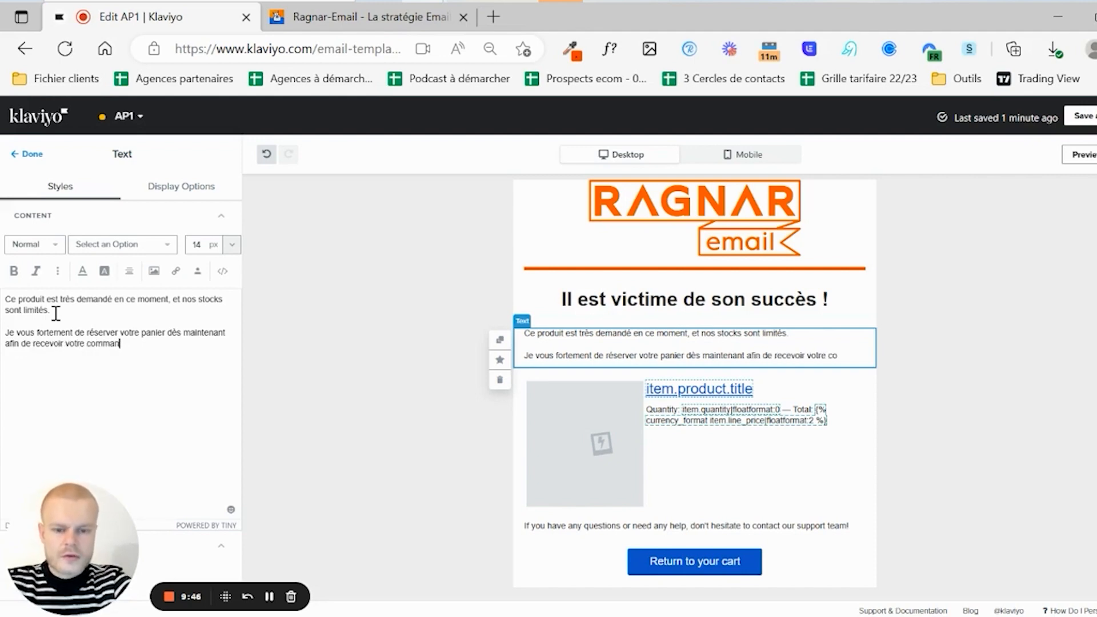
pyautogui.write('de dans ')
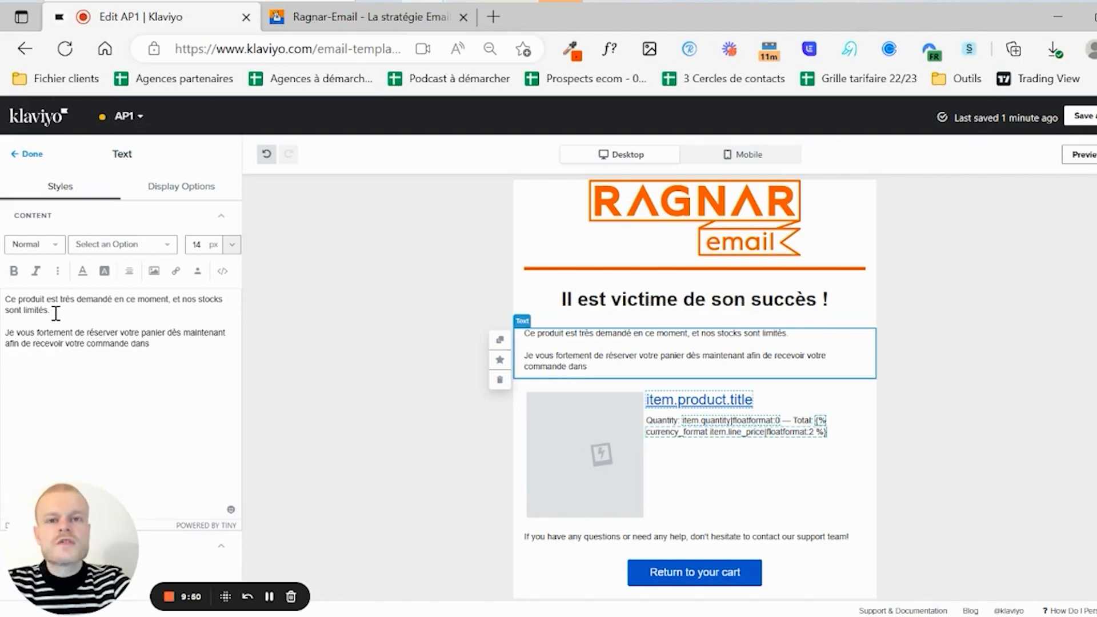
pyautogui.write('2 jours ouvrés.')
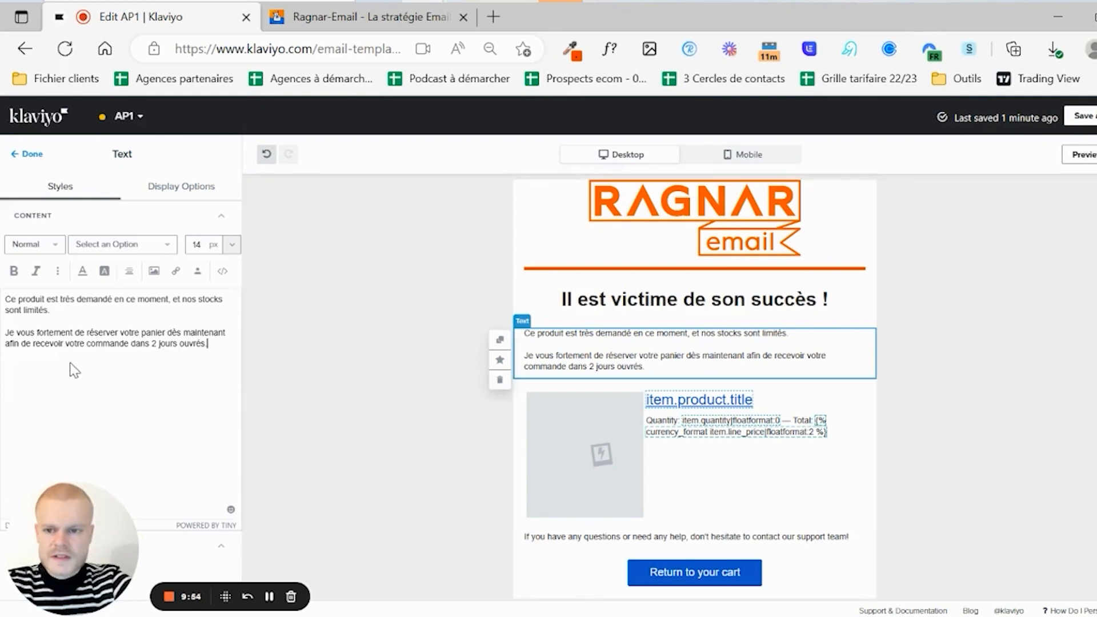
pyautogui.doubleClick(133, 343)
pyautogui.write("d'ici")
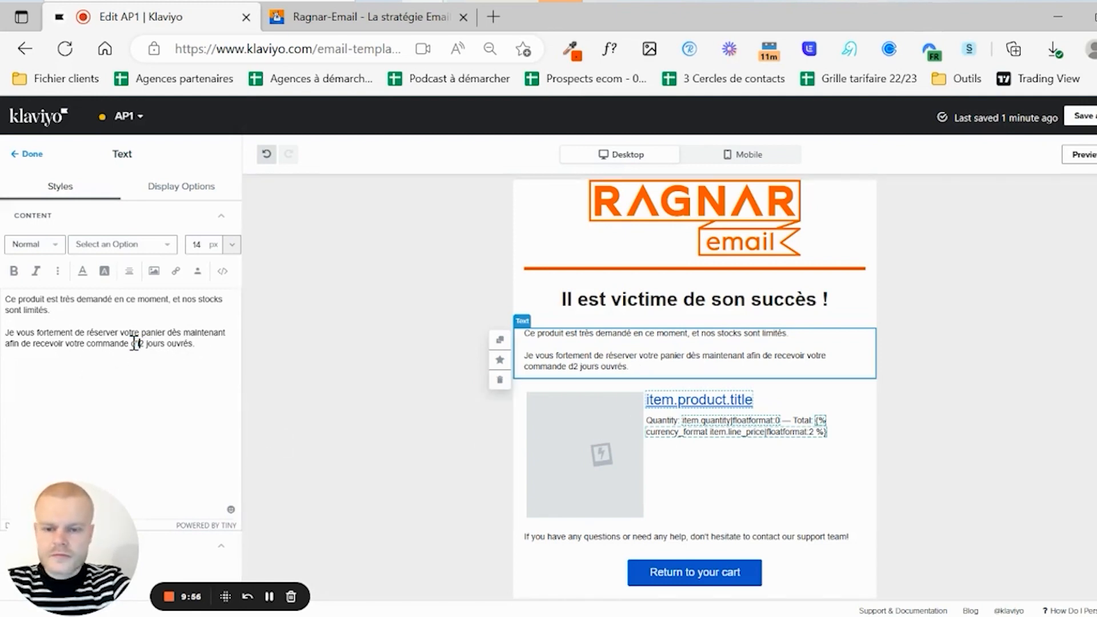
pyautogui.press('Return')
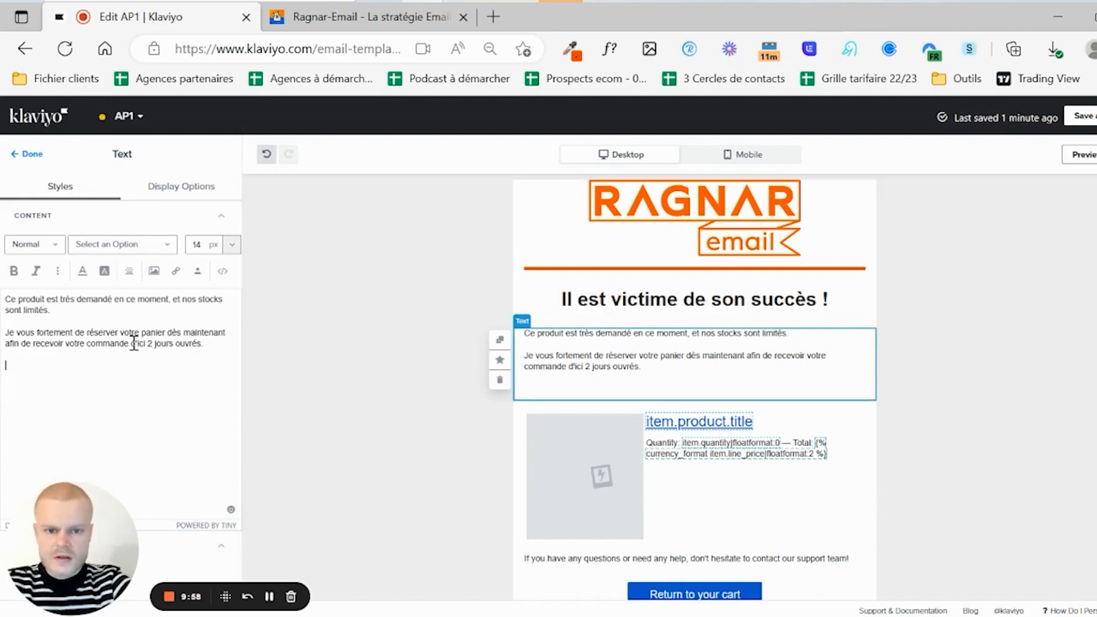
pyautogui.write('Clique')
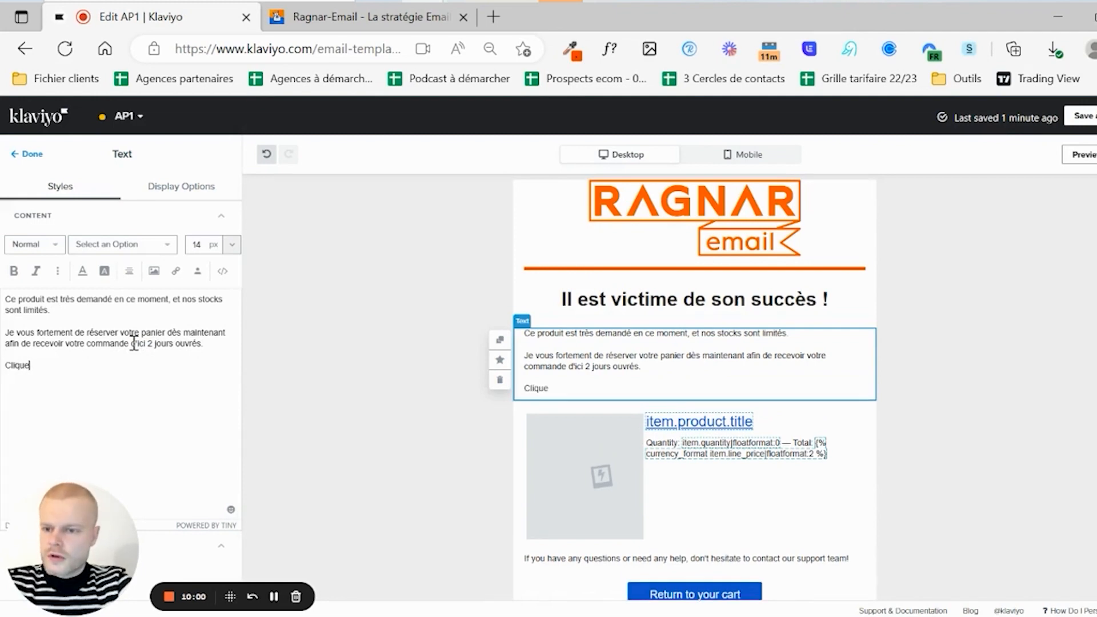
pyautogui.write('z sur le bouton')
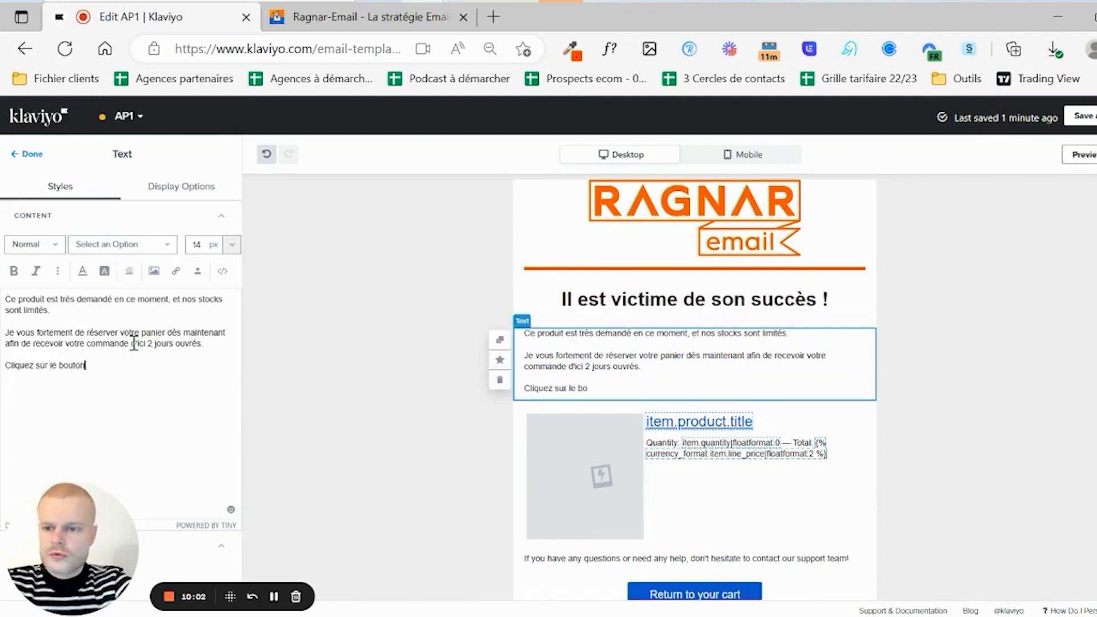
pyautogui.write(' maintenant')
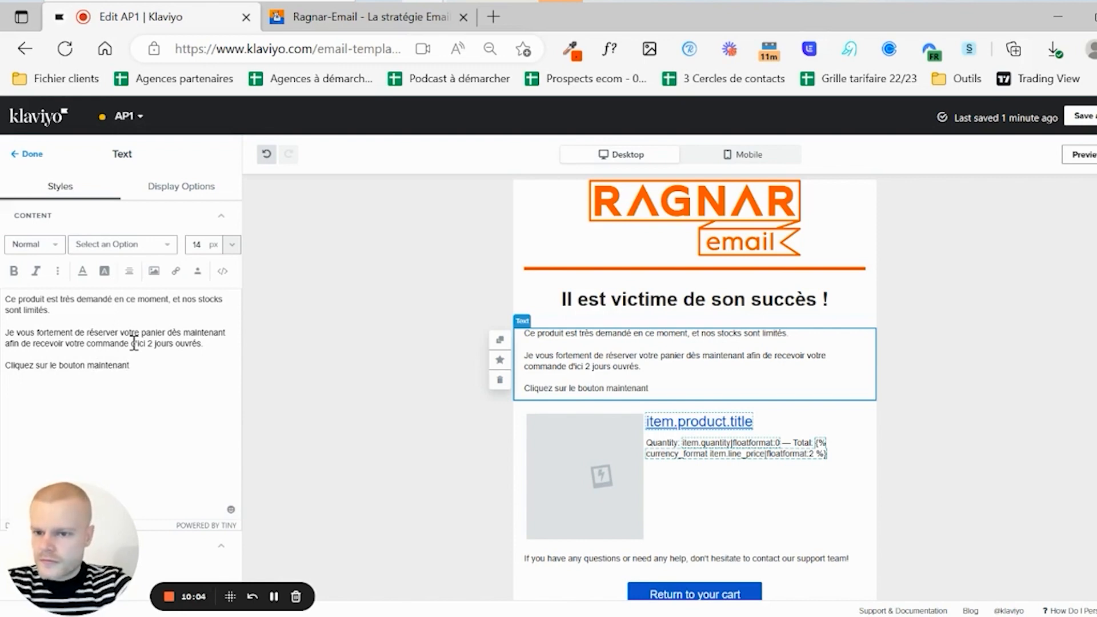
pyautogui.write(' !')
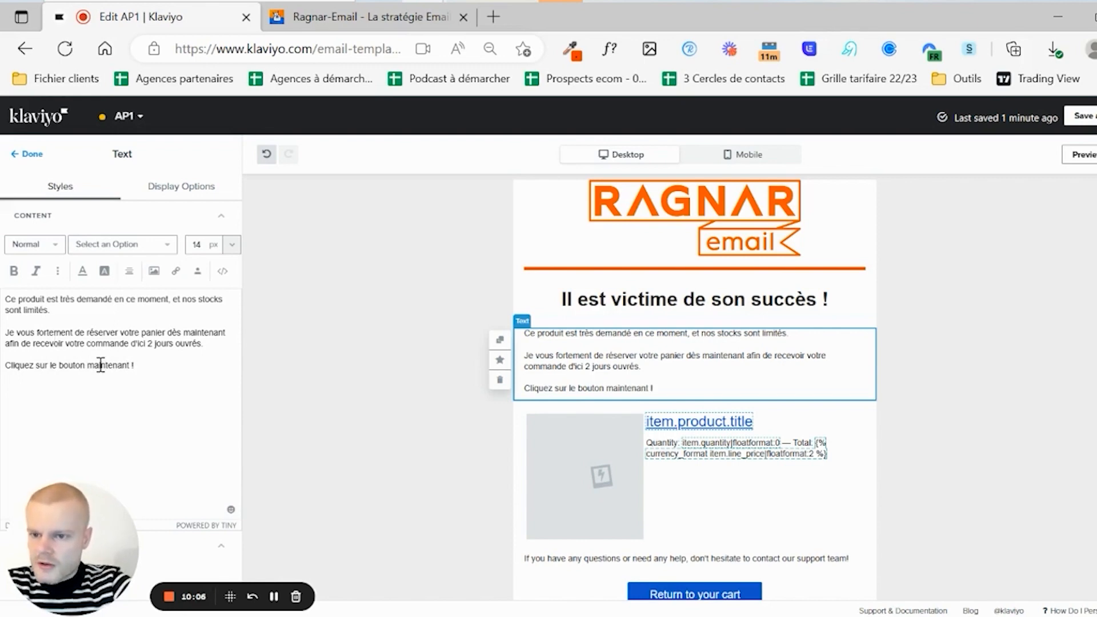
pyautogui.doubleClick(100, 364)
pyautogui.write('ci-dessous')
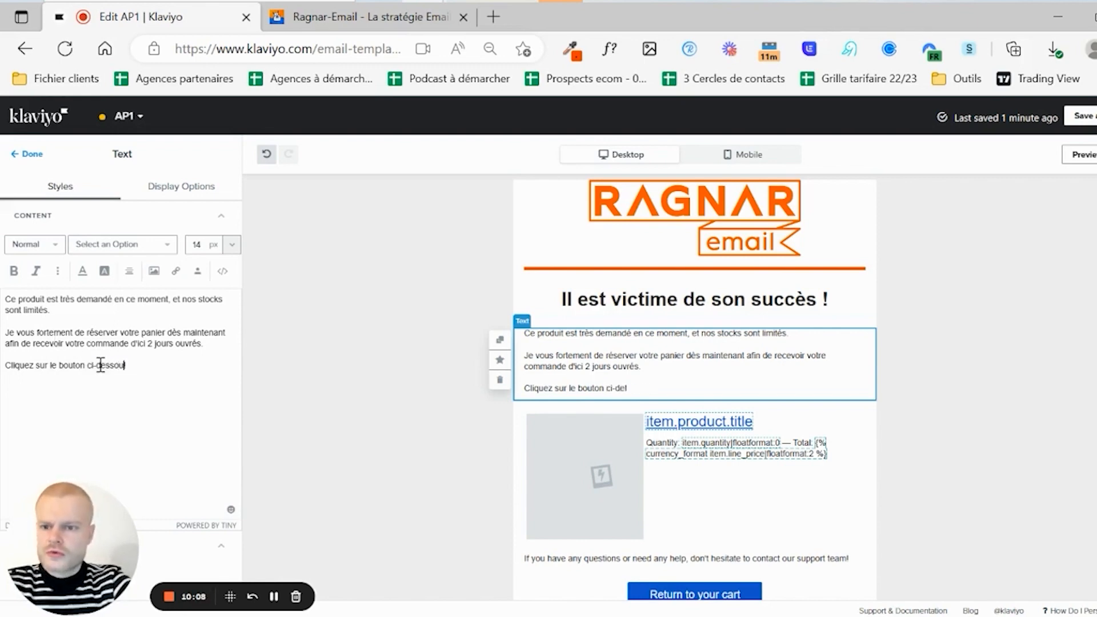
pyautogui.press('BackSpace')
# - End the closing line with a colon, centre it, and bold 'Cliquez sur le bouton'
pyautogui.write(':')
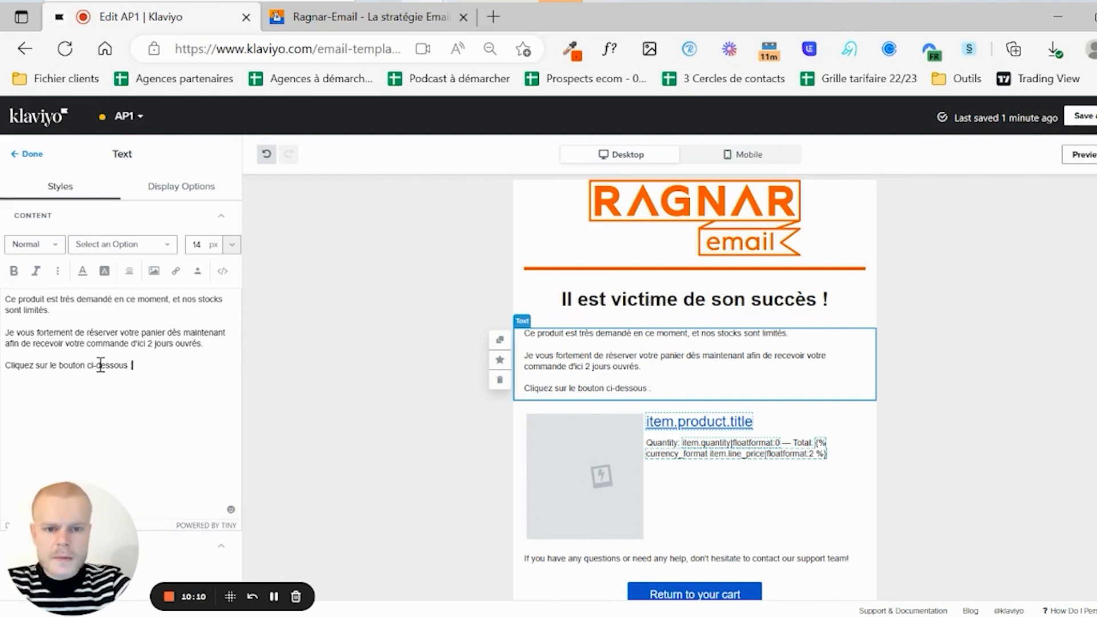
pyautogui.tripleClick(73, 365)
pyautogui.click(129, 270)
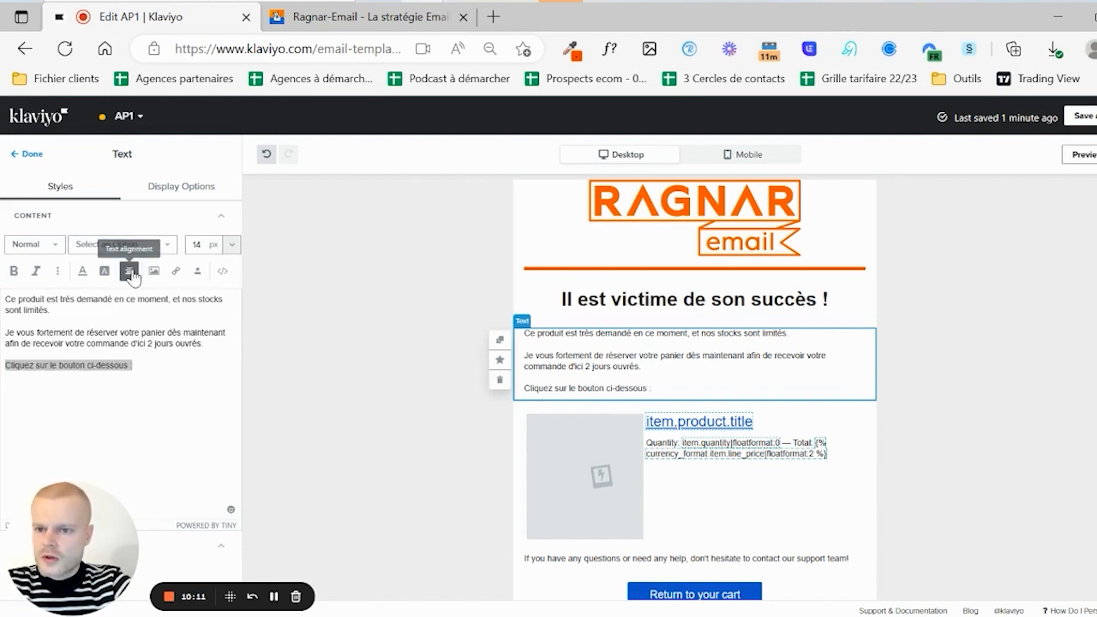
pyautogui.click(152, 250)
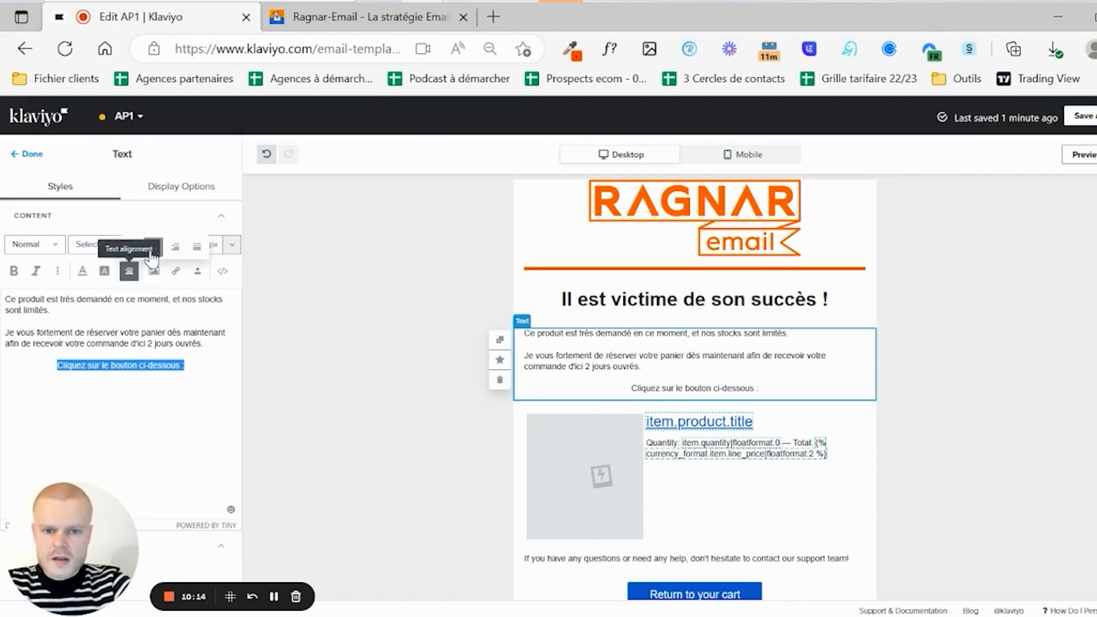
pyautogui.moveTo(58, 366); pyautogui.dragTo(117, 371)
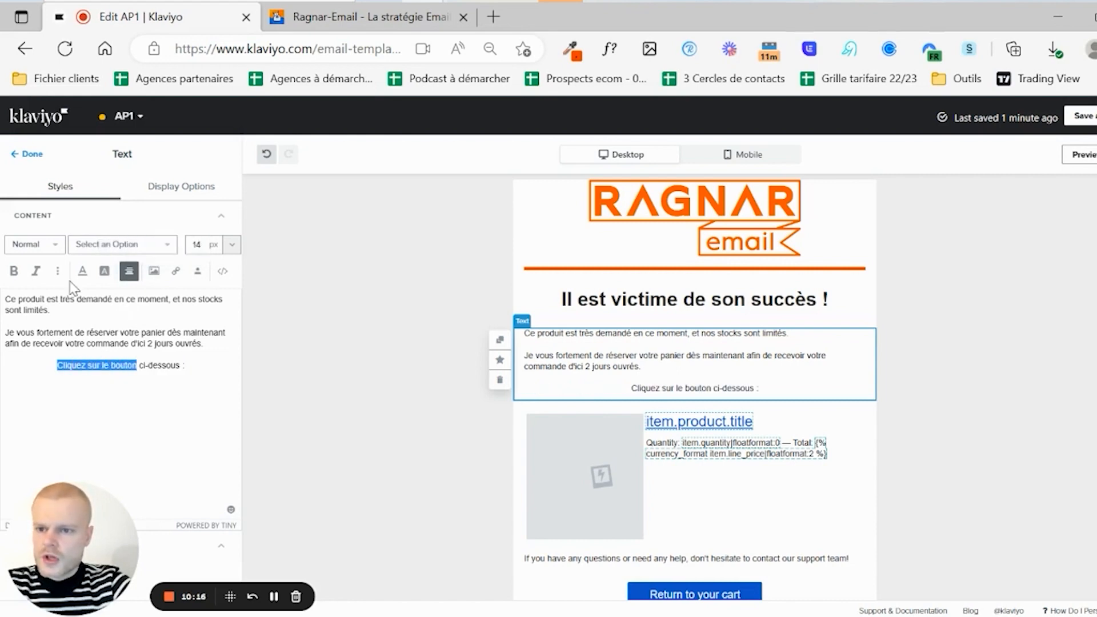
pyautogui.click(14, 271)
pyautogui.click(68, 364)
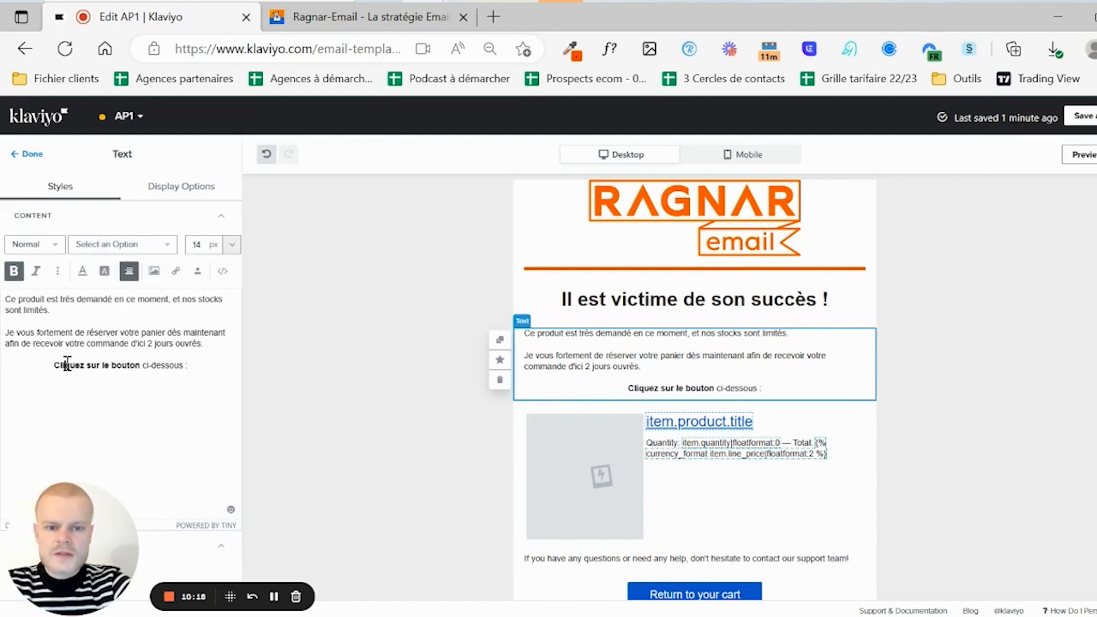
# - Set all the body text in the block to 16 px
pyautogui.moveTo(186, 365); pyautogui.dragTo(6, 294)
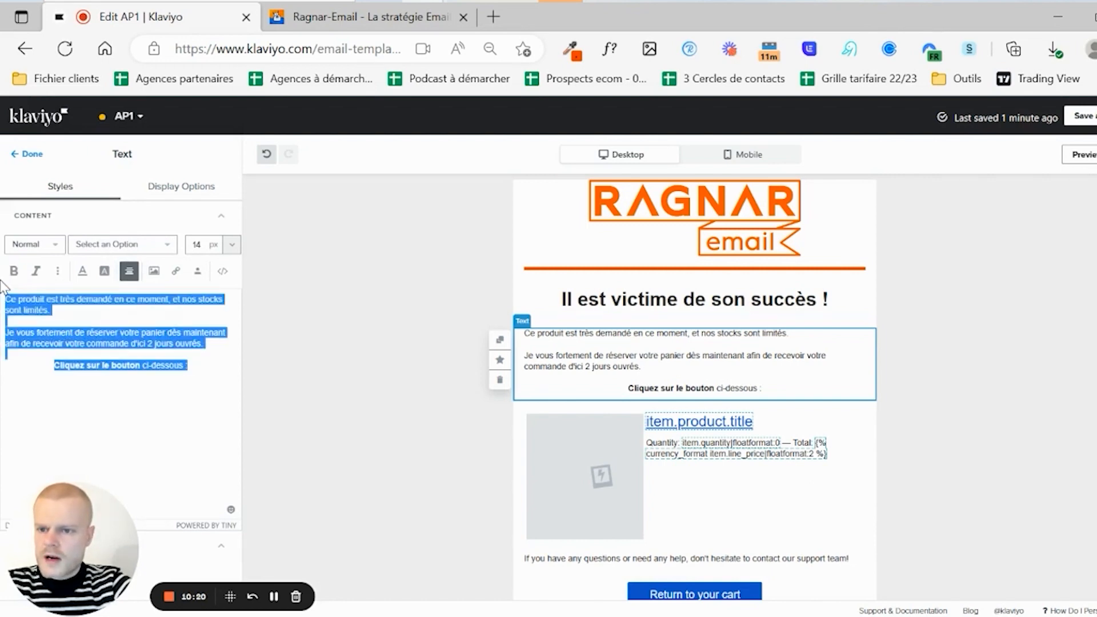
pyautogui.click(199, 239)
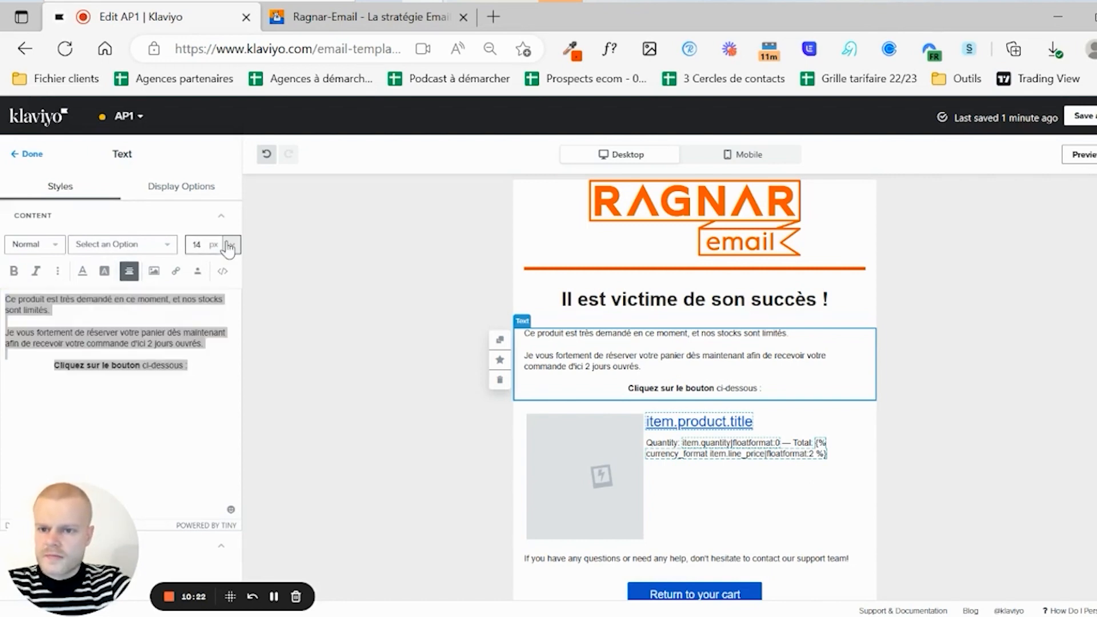
pyautogui.click(232, 244)
pyautogui.click(215, 415)
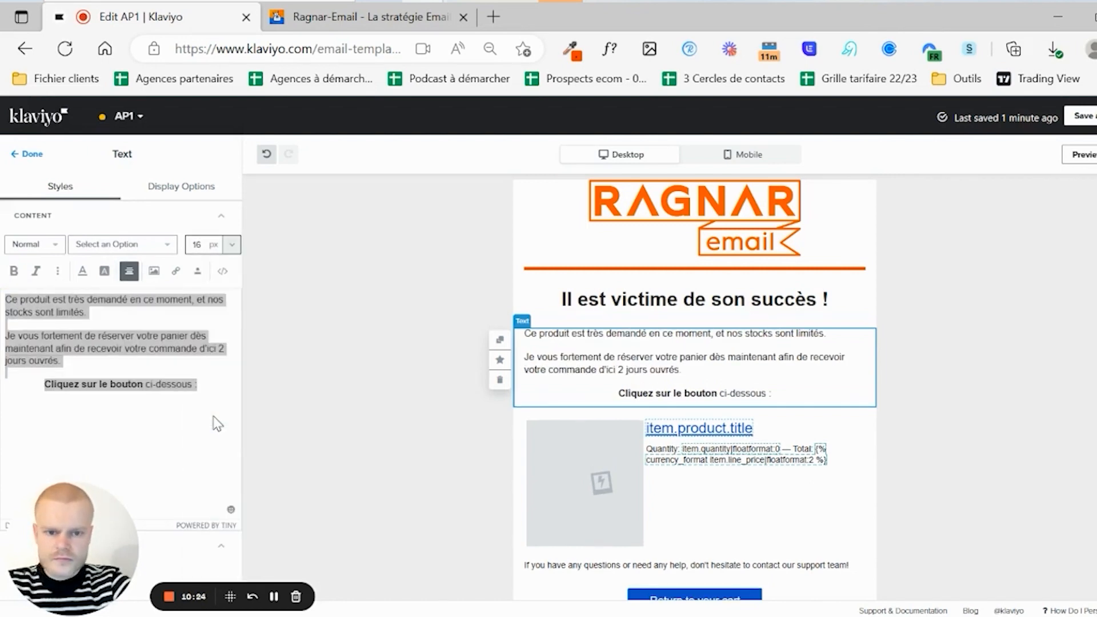
pyautogui.click(179, 366)
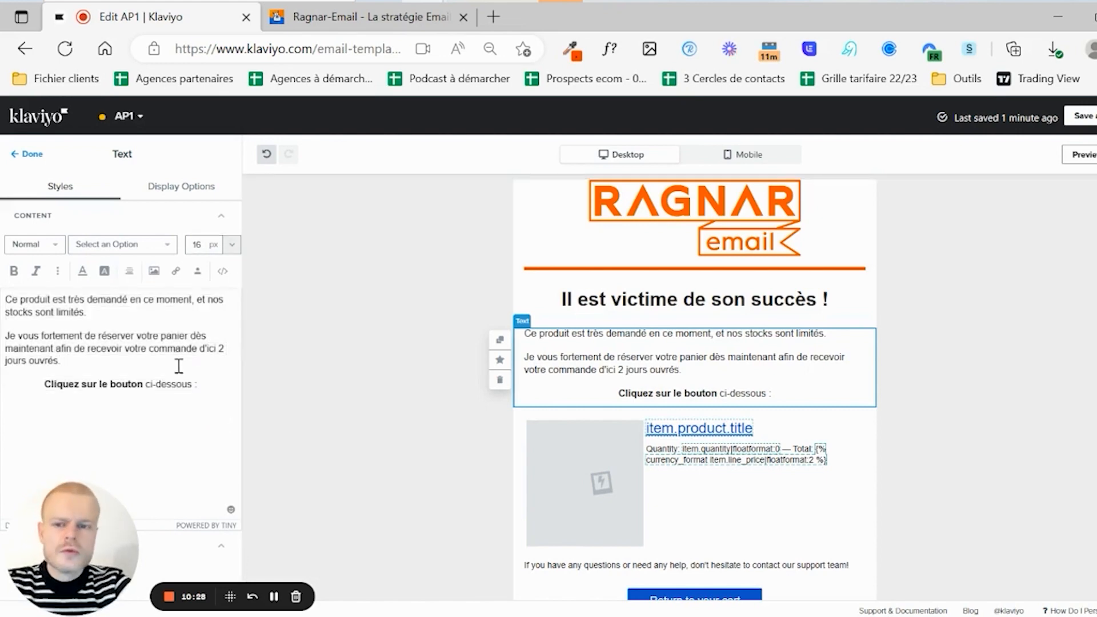
# - Dismiss the meeting reminder and bold the opening phrase 'Ce produit est très demandé'
pyautogui.click(148, 382)
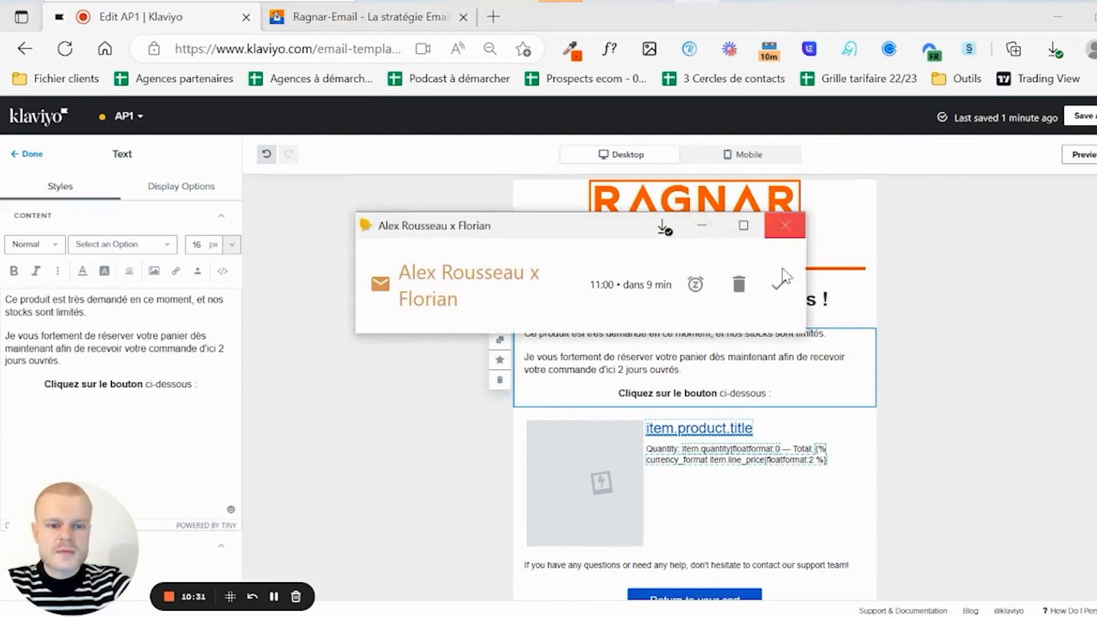
pyautogui.click(779, 284)
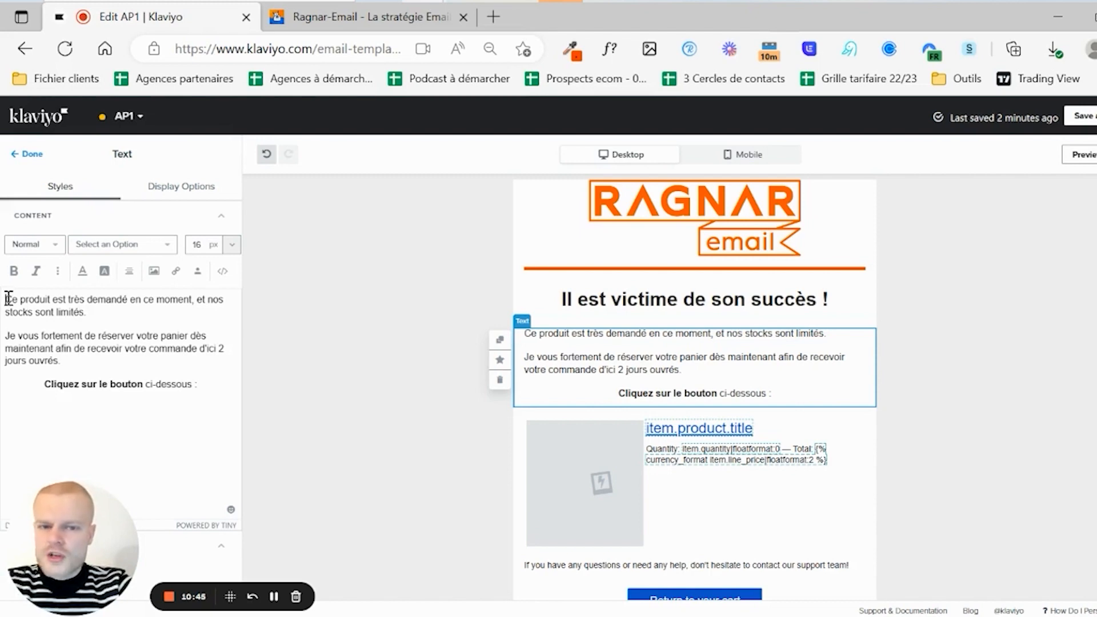
pyautogui.moveTo(8, 298); pyautogui.dragTo(95, 298)
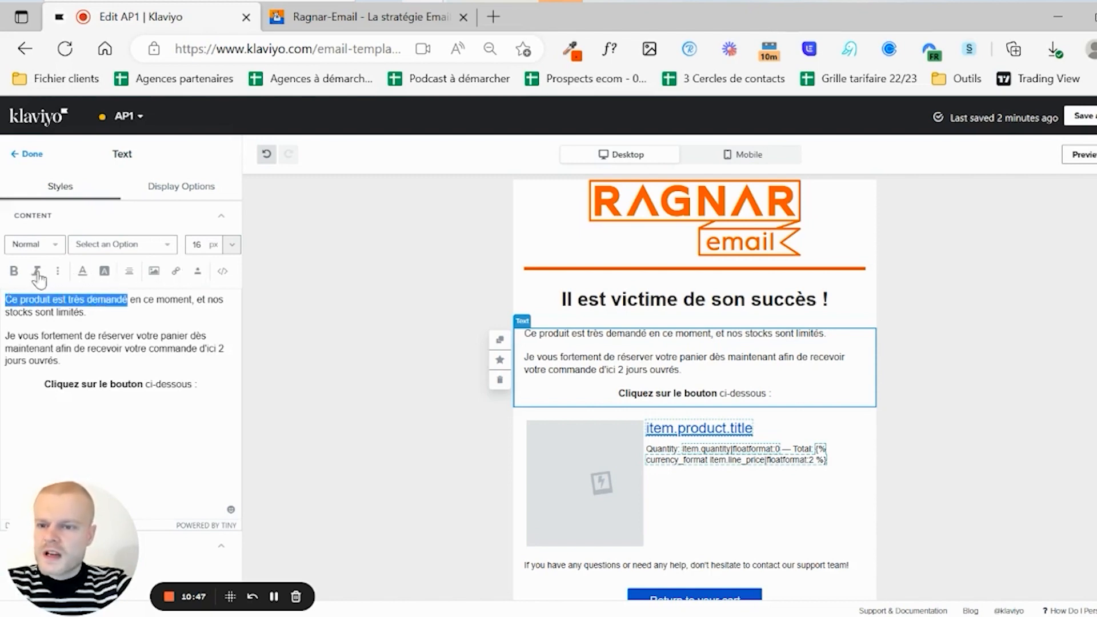
pyautogui.click(14, 270)
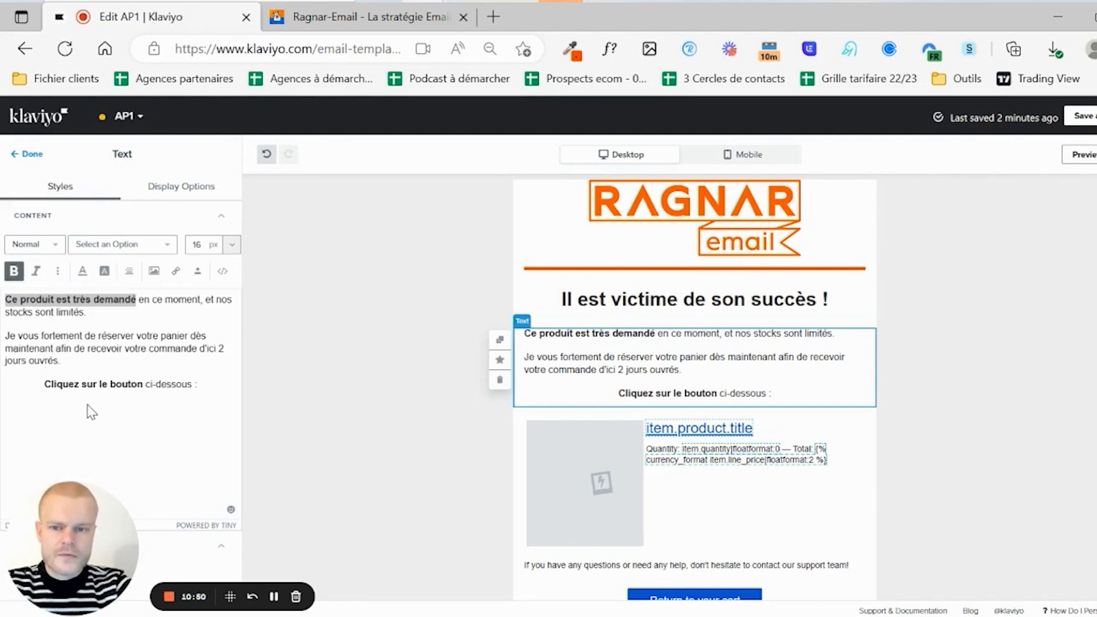
pyautogui.click(156, 395)
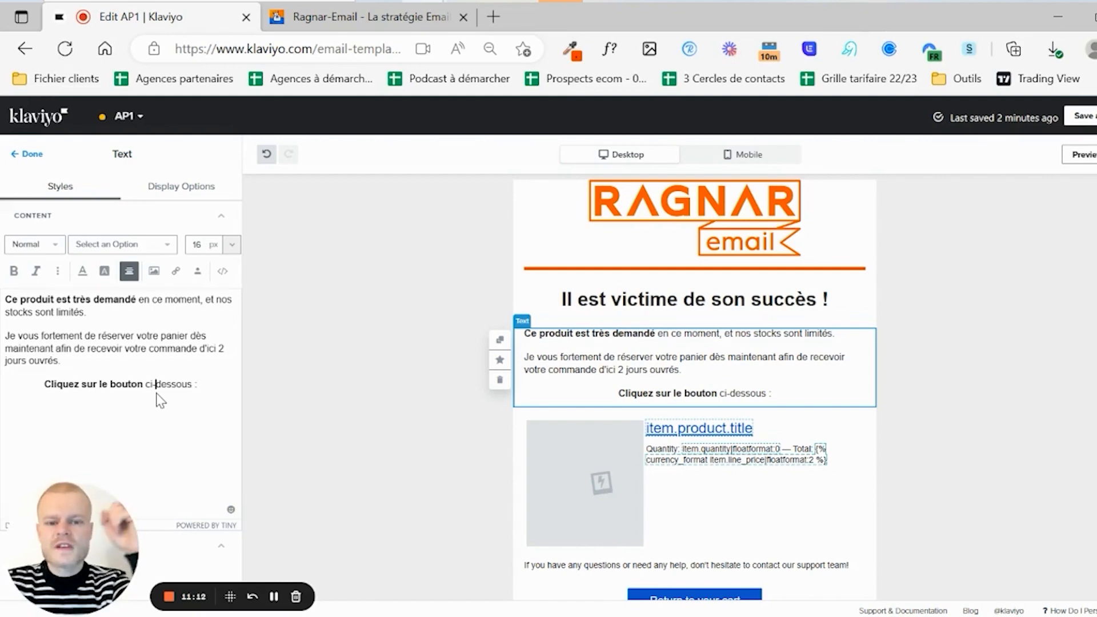
# - Drag the 'Return to your cart' button block up above the product table
pyautogui.click(198, 375)
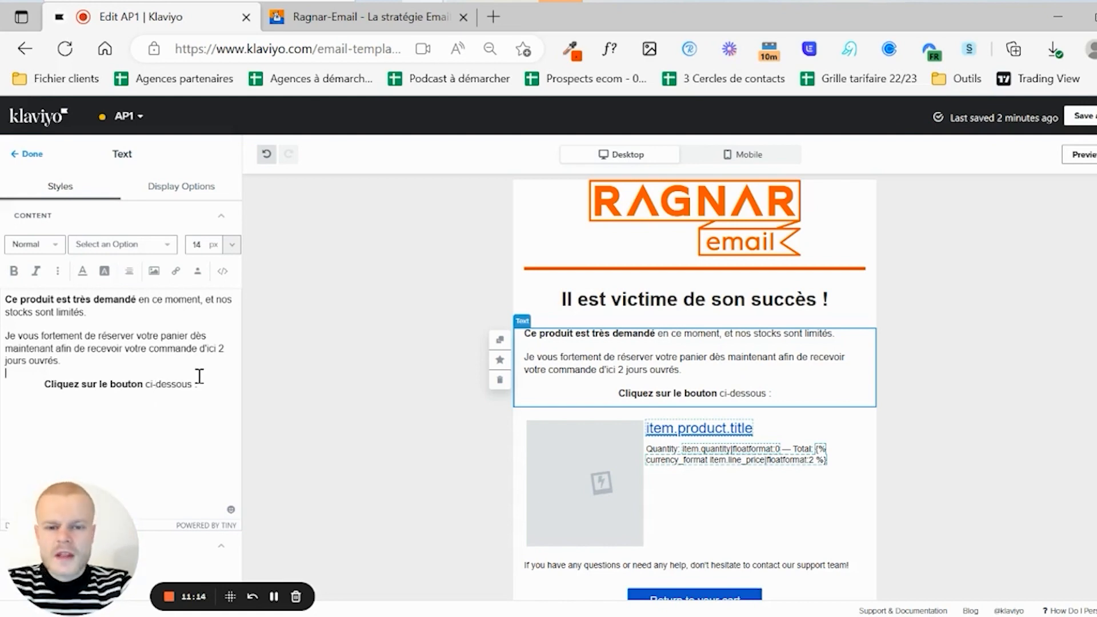
pyautogui.press('Down')
pyautogui.click(440, 350)
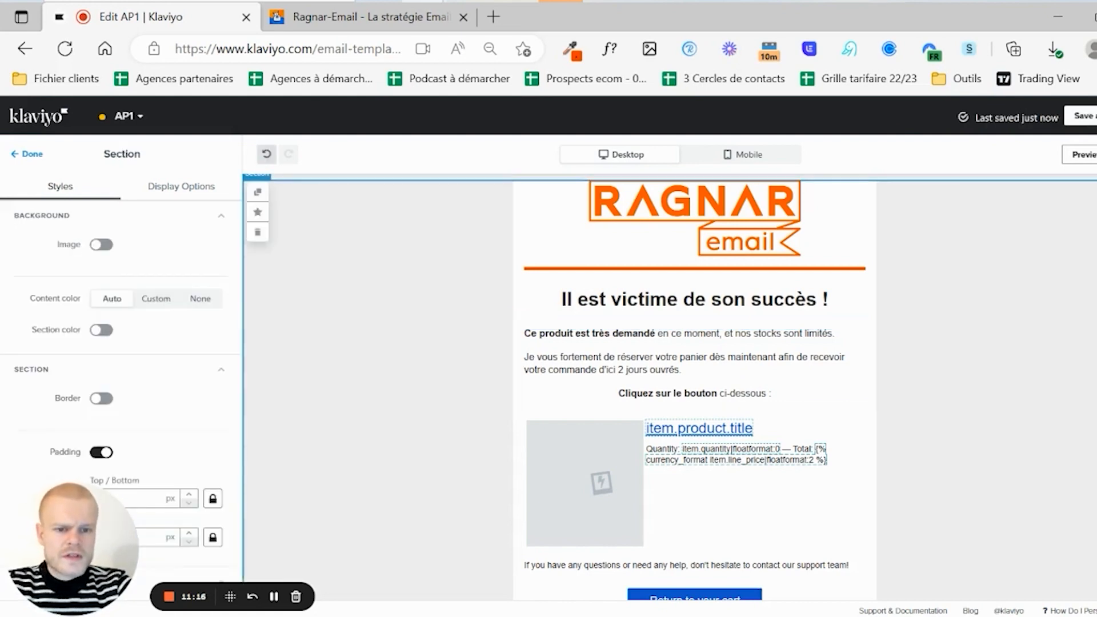
pyautogui.scroll(-3, 774, 362)
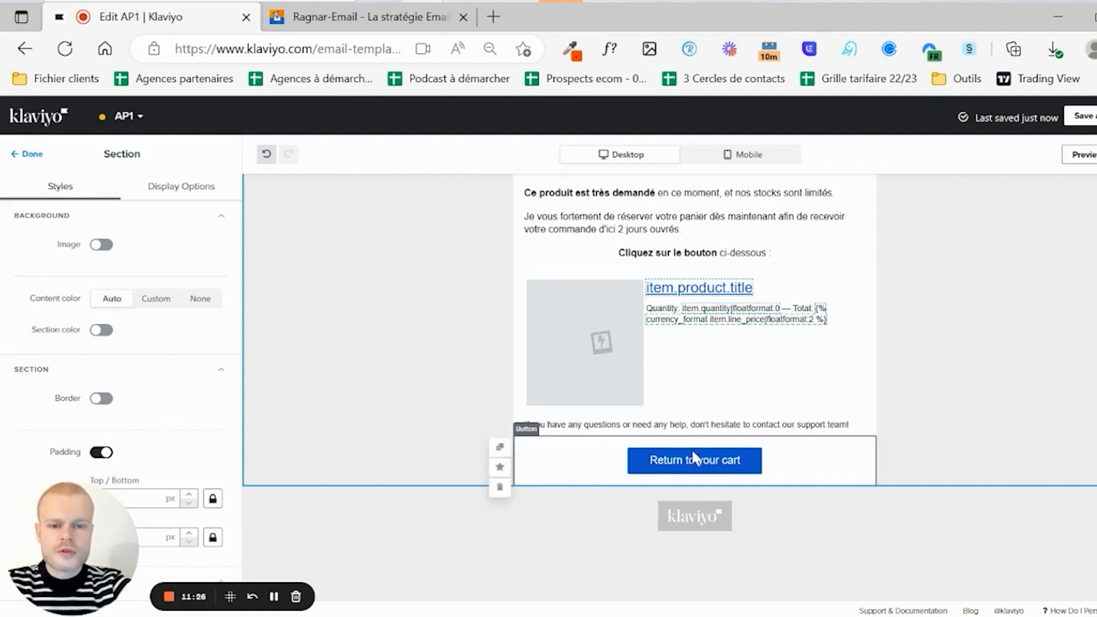
pyautogui.moveTo(686, 467); pyautogui.dragTo(688, 289)
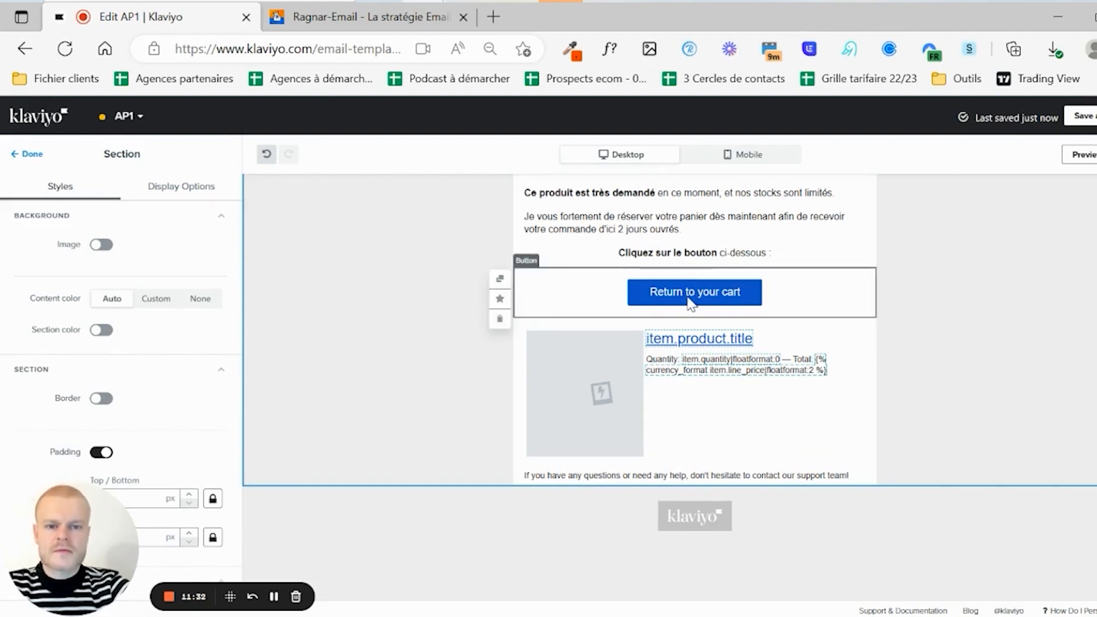
pyautogui.scroll(3, 688, 302)
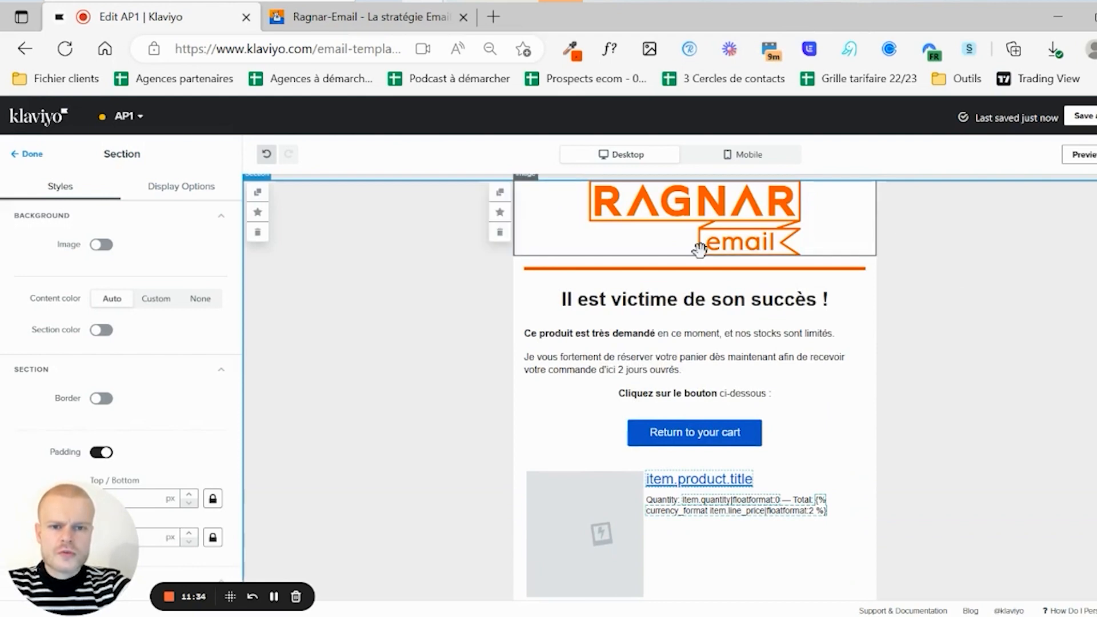
# - Colour the cart button orange F63E00 and turn off its drop shadow
pyautogui.click(570, 49)
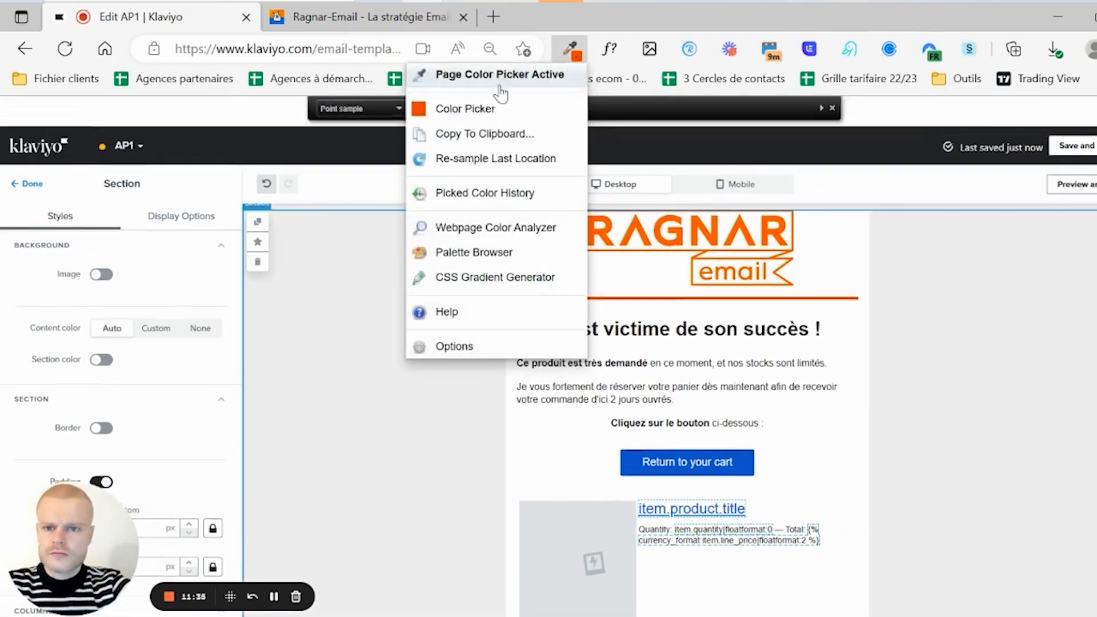
pyautogui.click(477, 109)
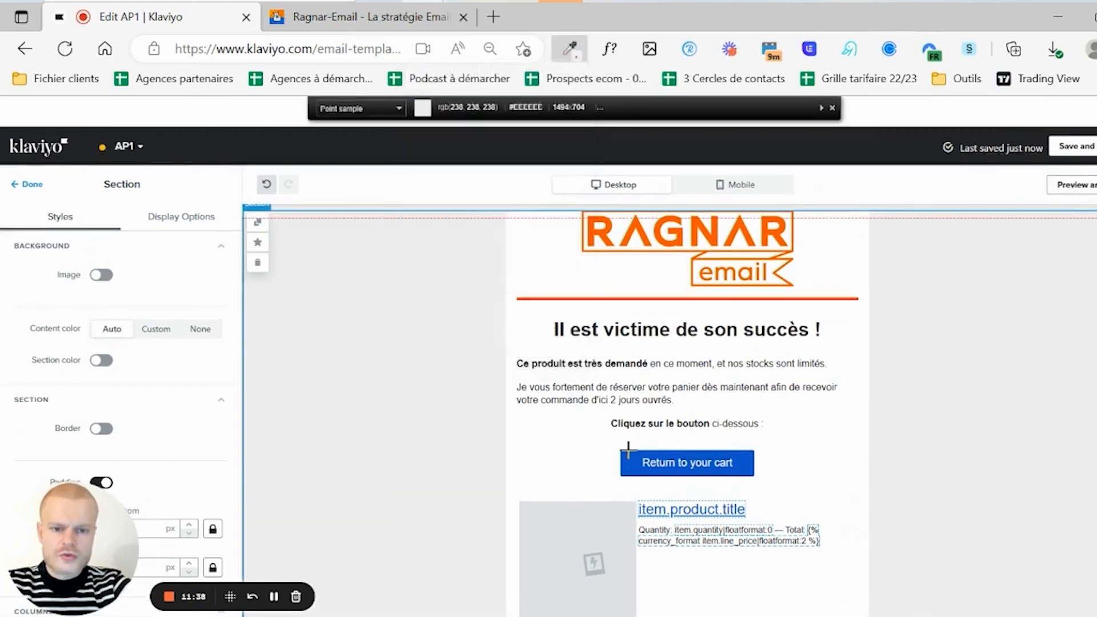
pyautogui.click(832, 107)
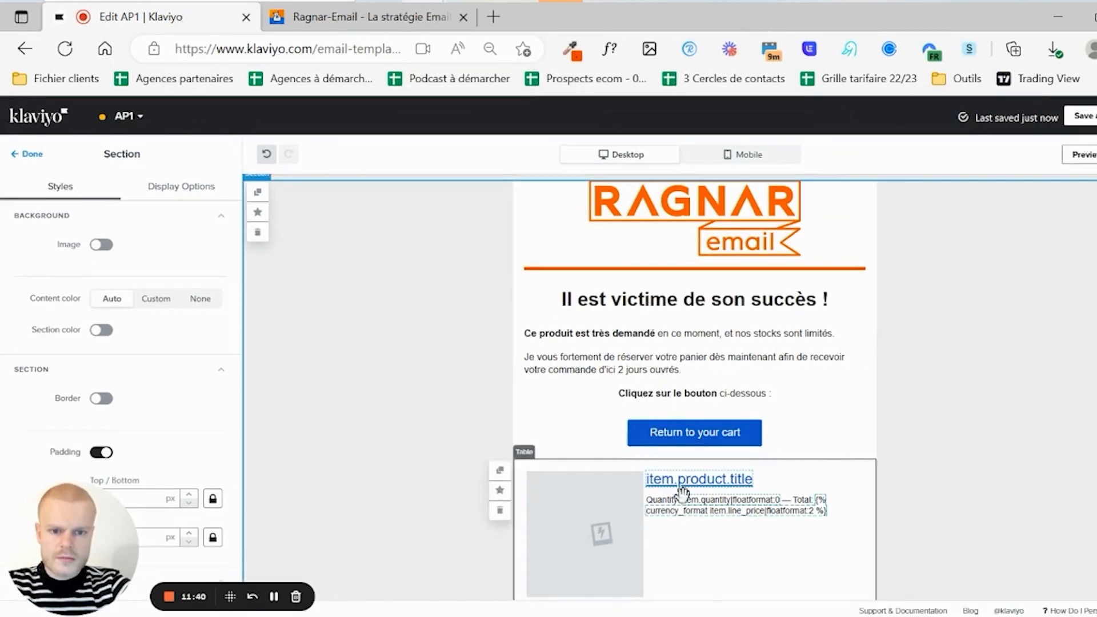
pyautogui.click(683, 449)
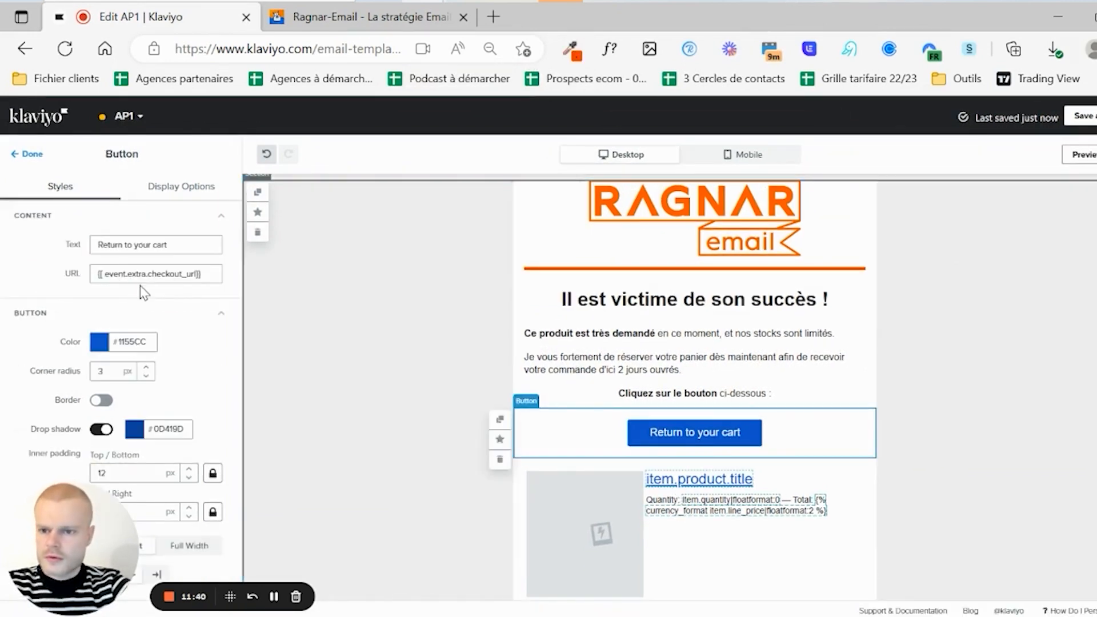
pyautogui.click(127, 341)
pyautogui.write('F63E00')
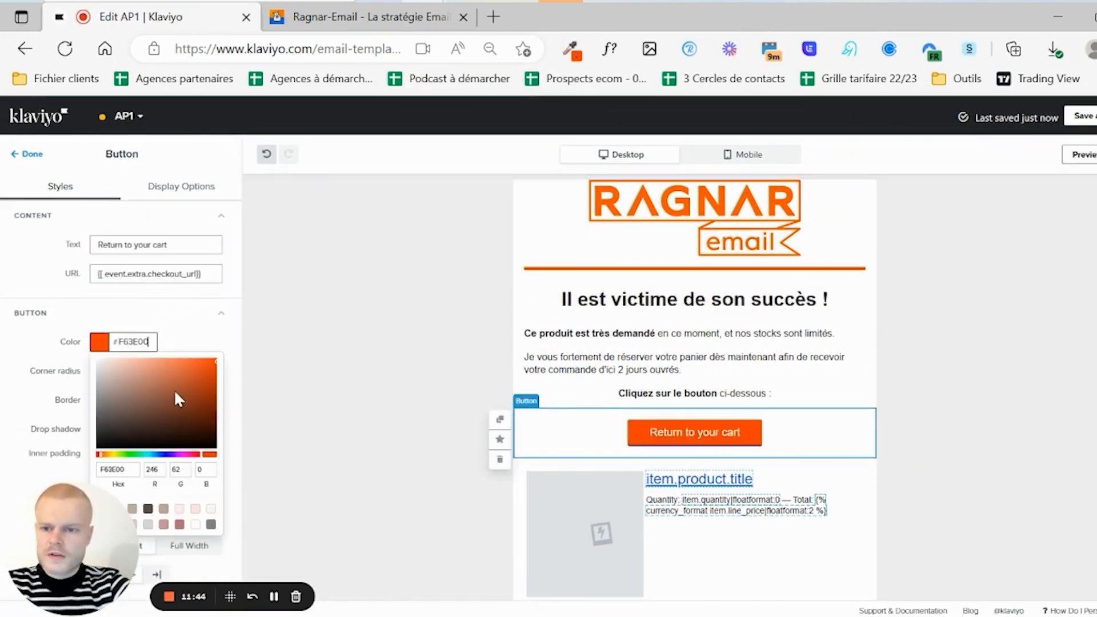
pyautogui.click(17, 408)
pyautogui.click(103, 431)
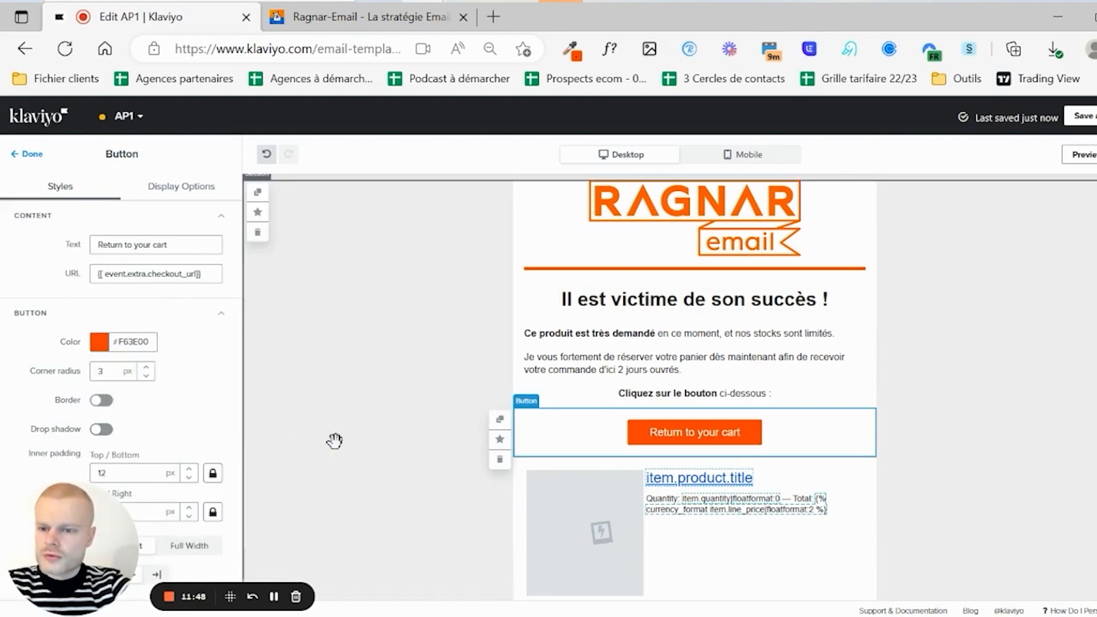
# - Replace the button label 'Return to your cart' with 'JE PASSE'
pyautogui.click(126, 246)
pyautogui.hotkey('ctrl', 'a')
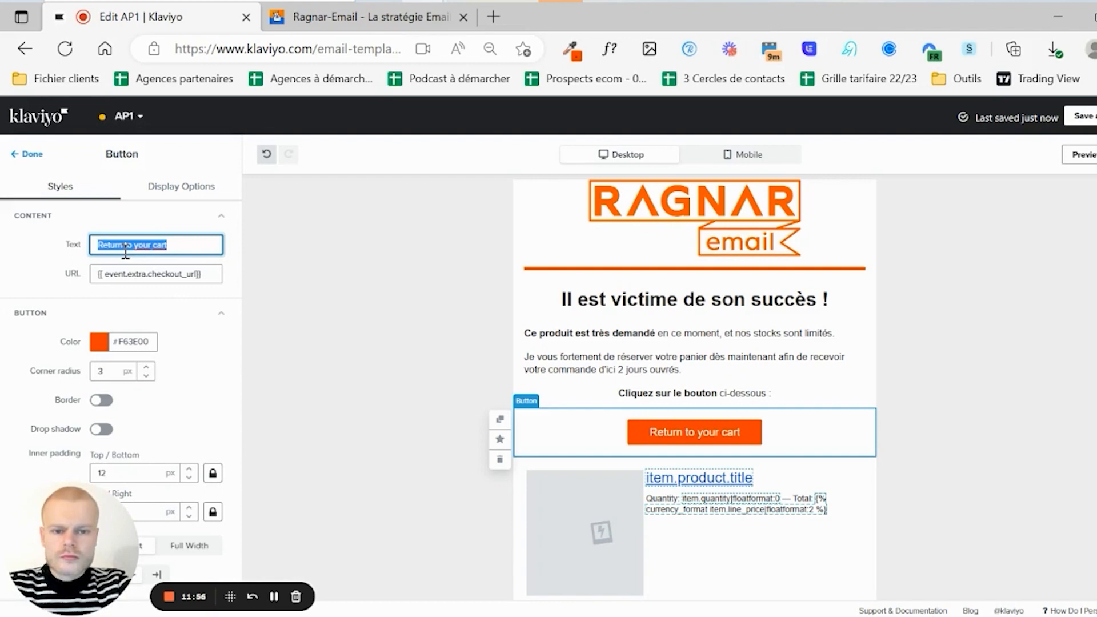
pyautogui.write('PASS')
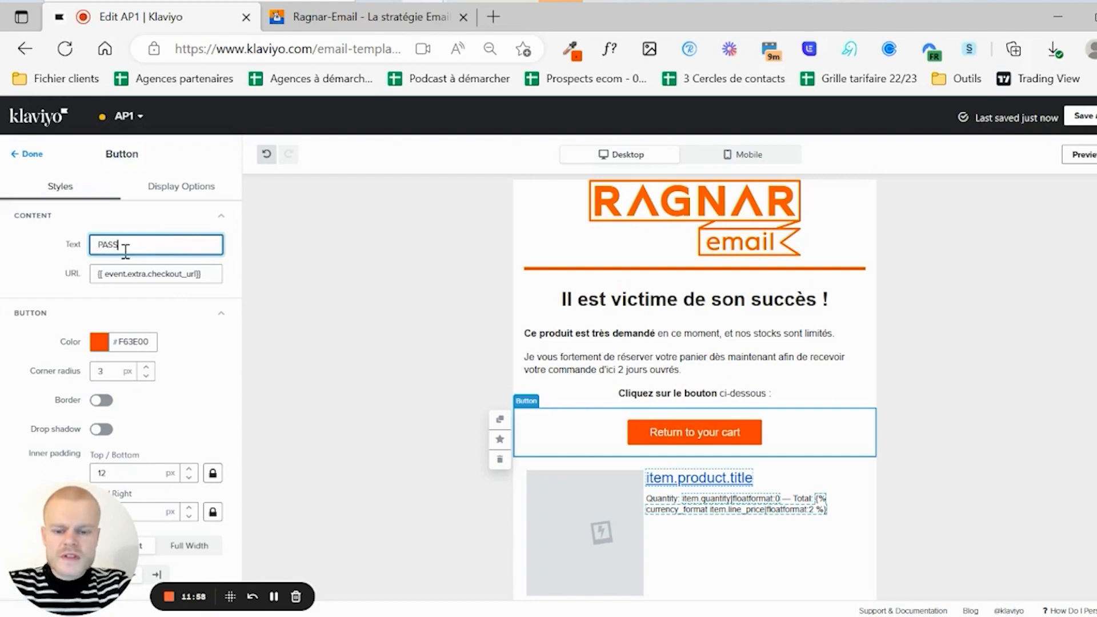
pyautogui.write('ER A L')
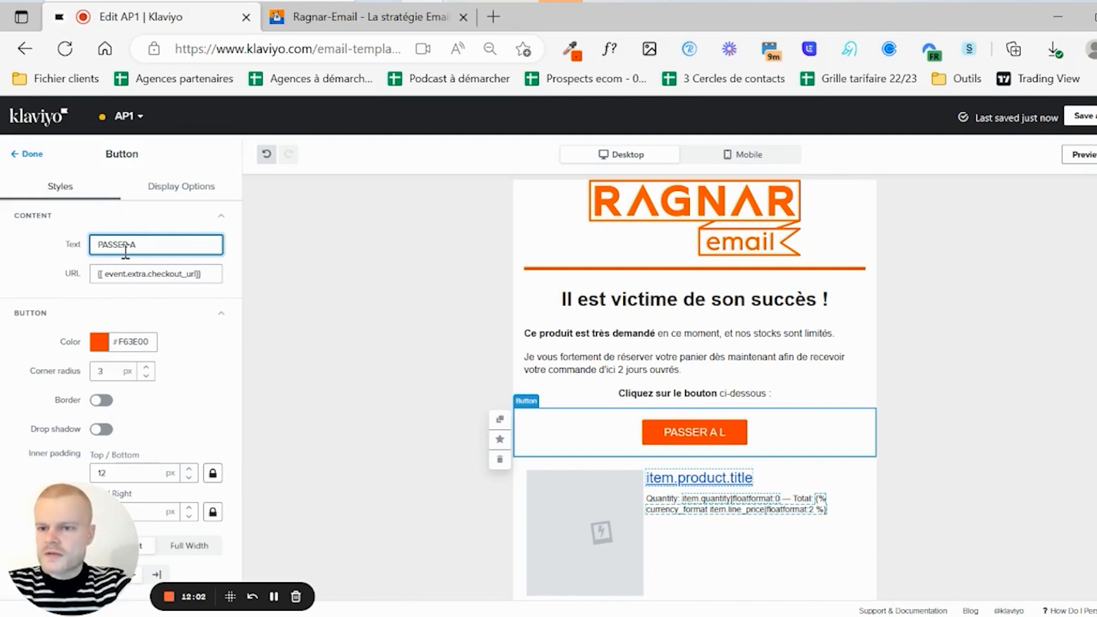
pyautogui.press('BackSpace')
pyautogui.press('BackSpace')
pyautogui.press('BackSpace')
pyautogui.press('BackSpace')
pyautogui.press('BackSpace')
pyautogui.press('BackSpace')
pyautogui.press('BackSpace')
pyautogui.press('BackSpace')
pyautogui.write('JE')
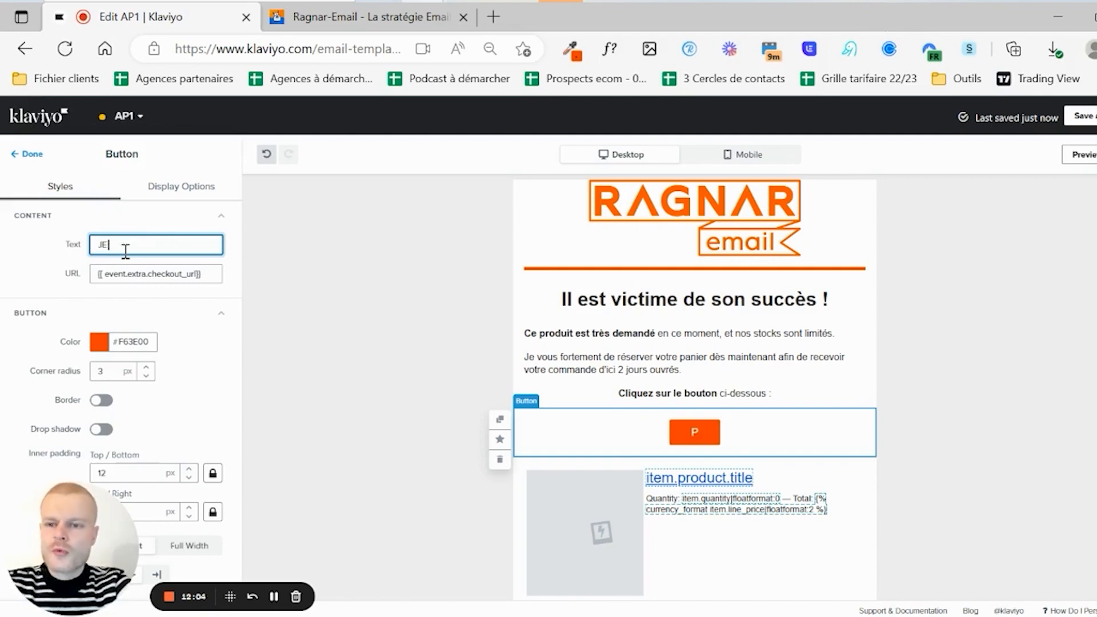
pyautogui.write(' OASSE')
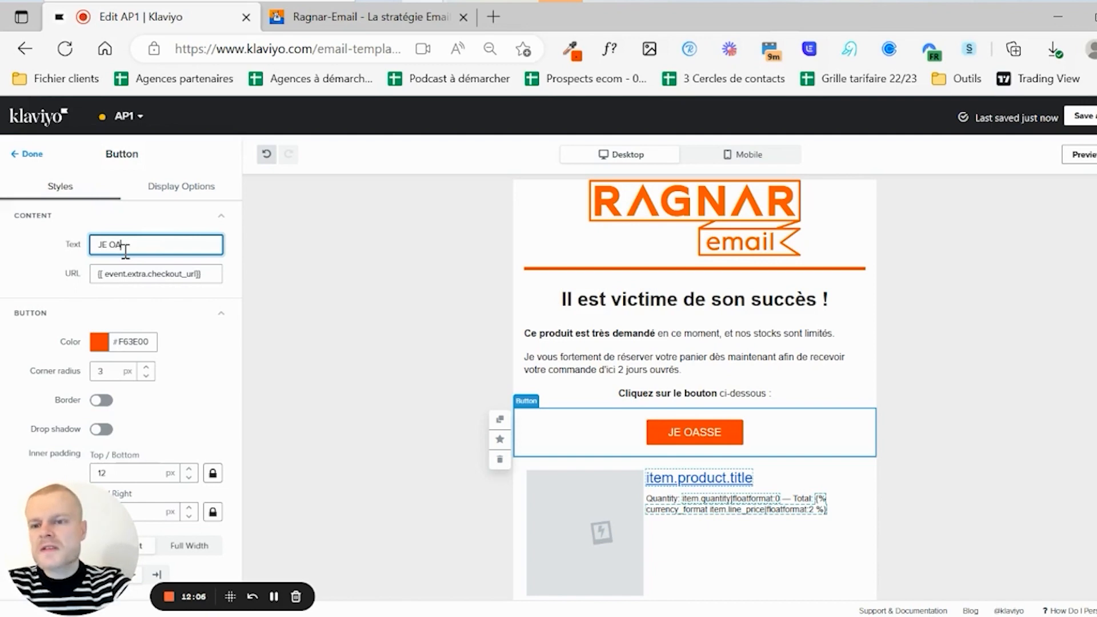
pyautogui.press('BackSpace')
pyautogui.press('BackSpace')
pyautogui.write('PASSE D')
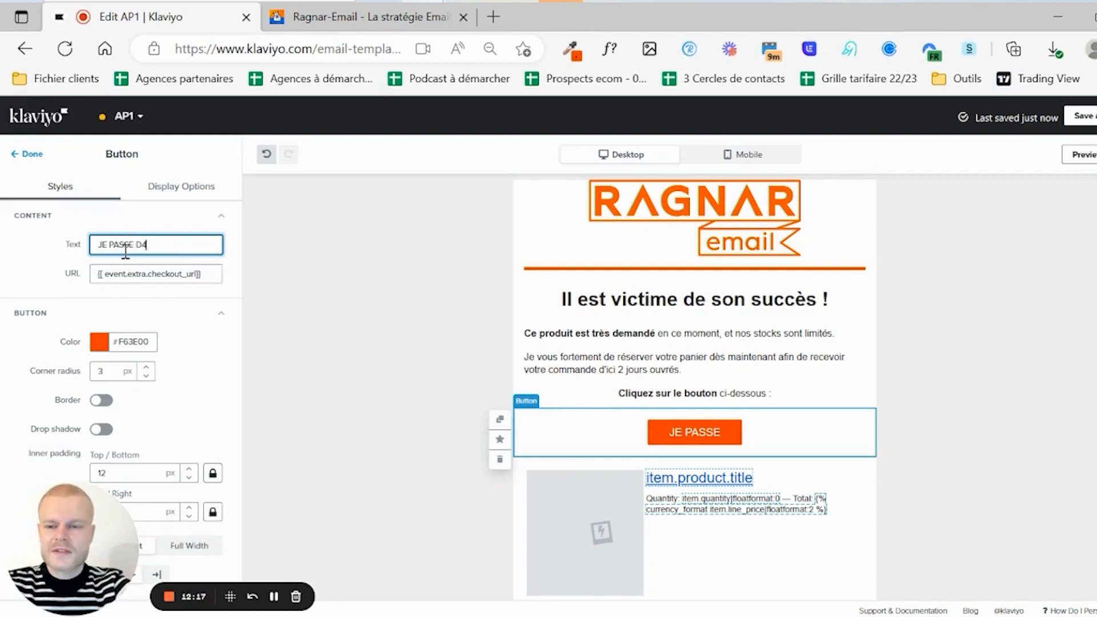
# - Complete the button label as 'JE PASSE A L'ACTION' and make it 22 px bold
pyautogui.press('BackSpace')
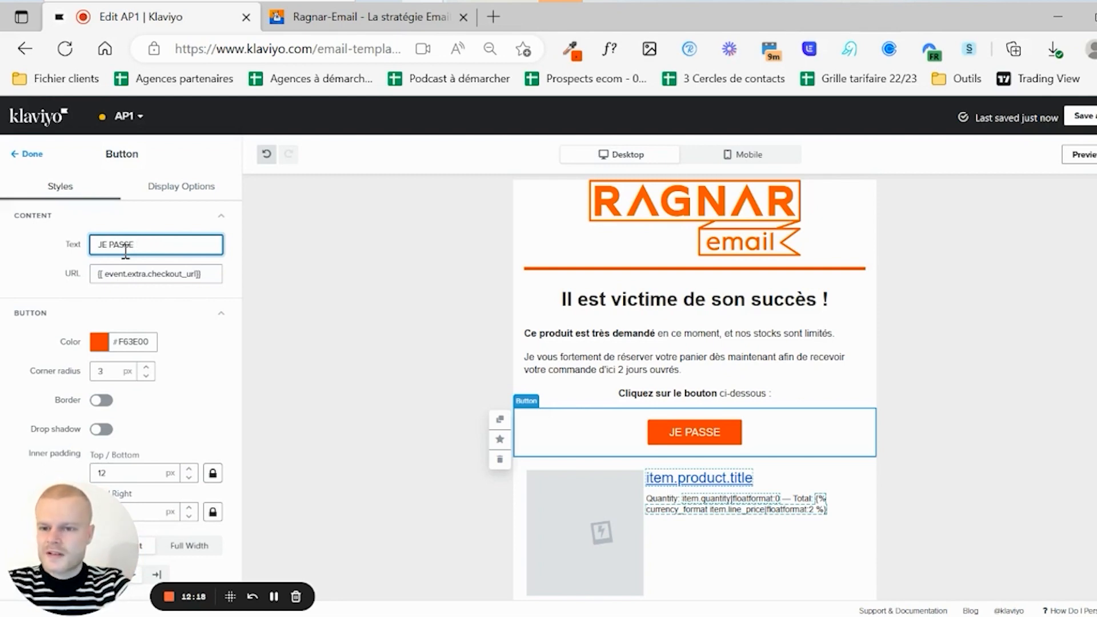
pyautogui.write("A L'ACTION")
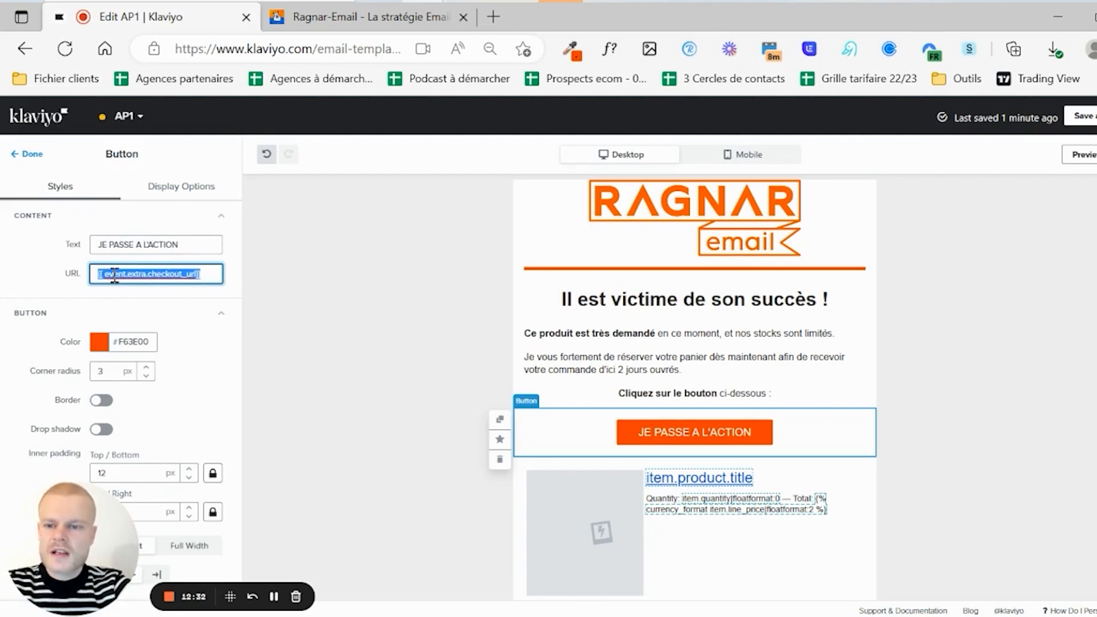
pyautogui.scroll(-5, 29, 280)
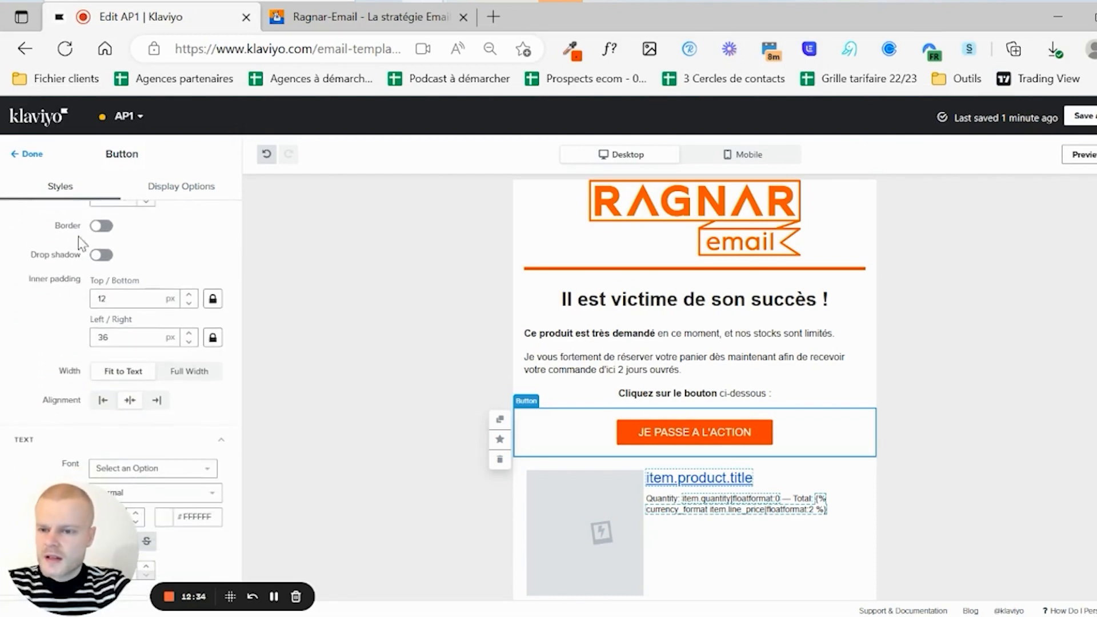
pyautogui.scroll(-3, 197, 315)
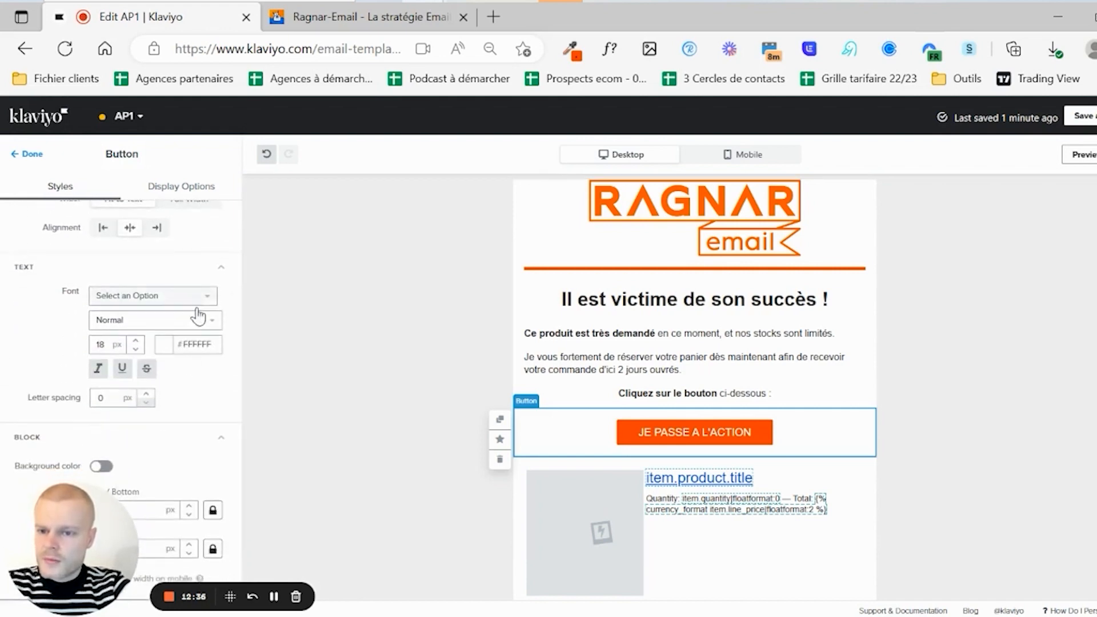
pyautogui.click(136, 340)
pyautogui.click(136, 341)
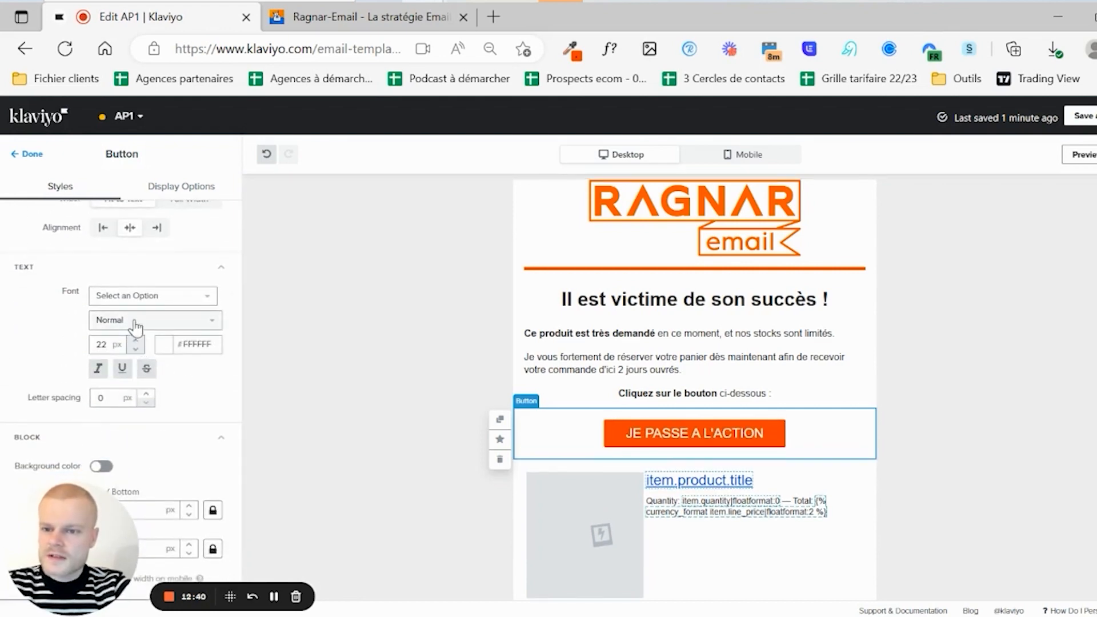
pyautogui.click(126, 324)
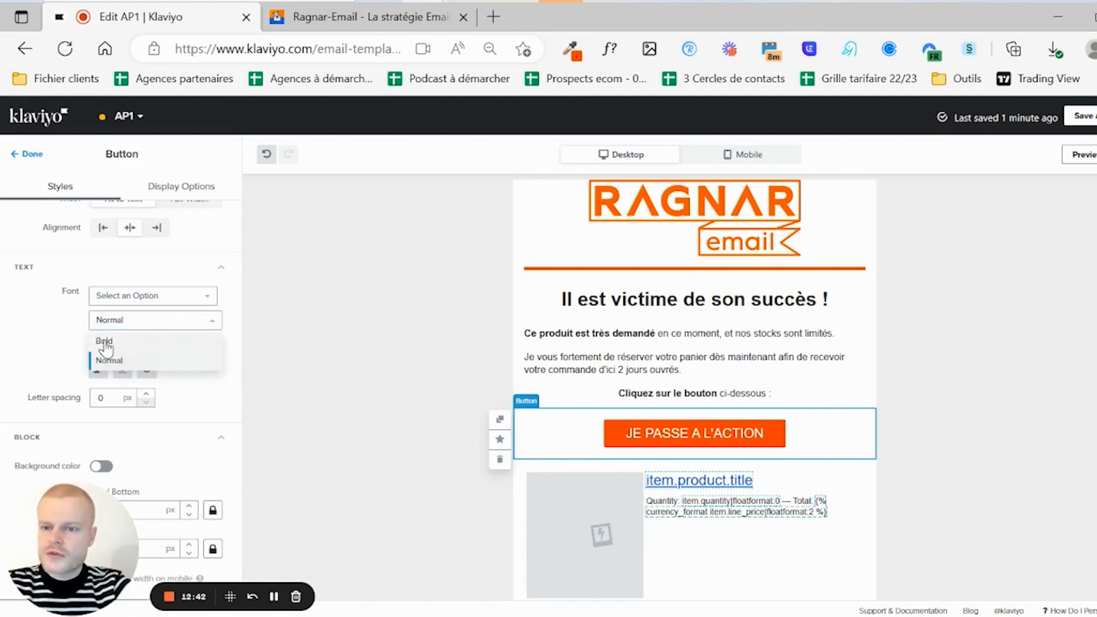
pyautogui.click(114, 341)
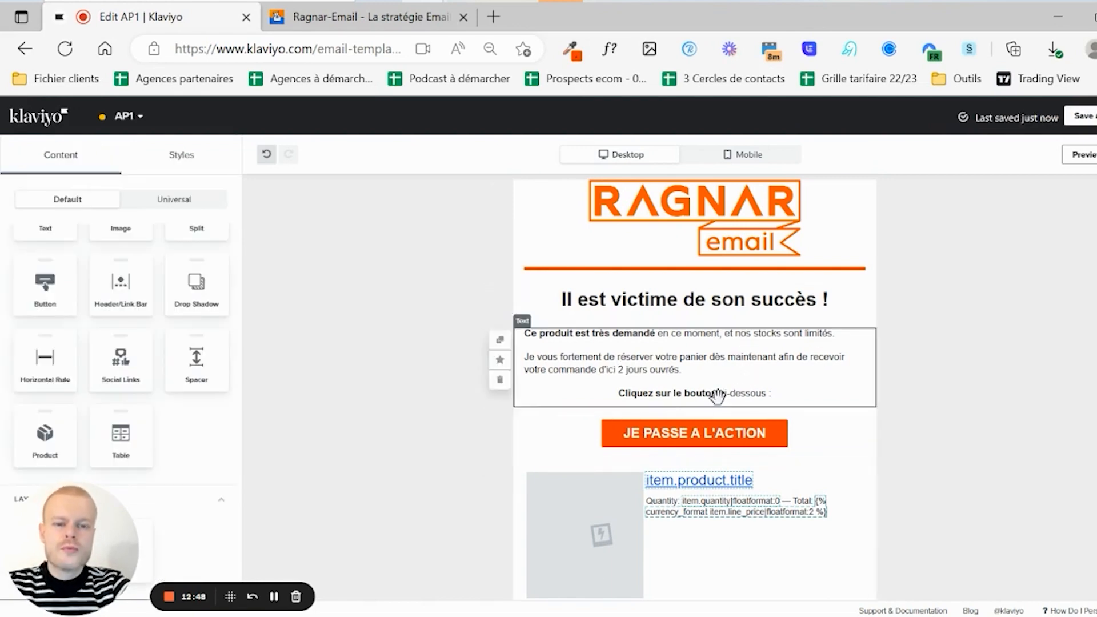
# - Change the product table's 'Quantity' label to 'Quantité' and select the footer sentence
pyautogui.scroll(-3, 743, 411)
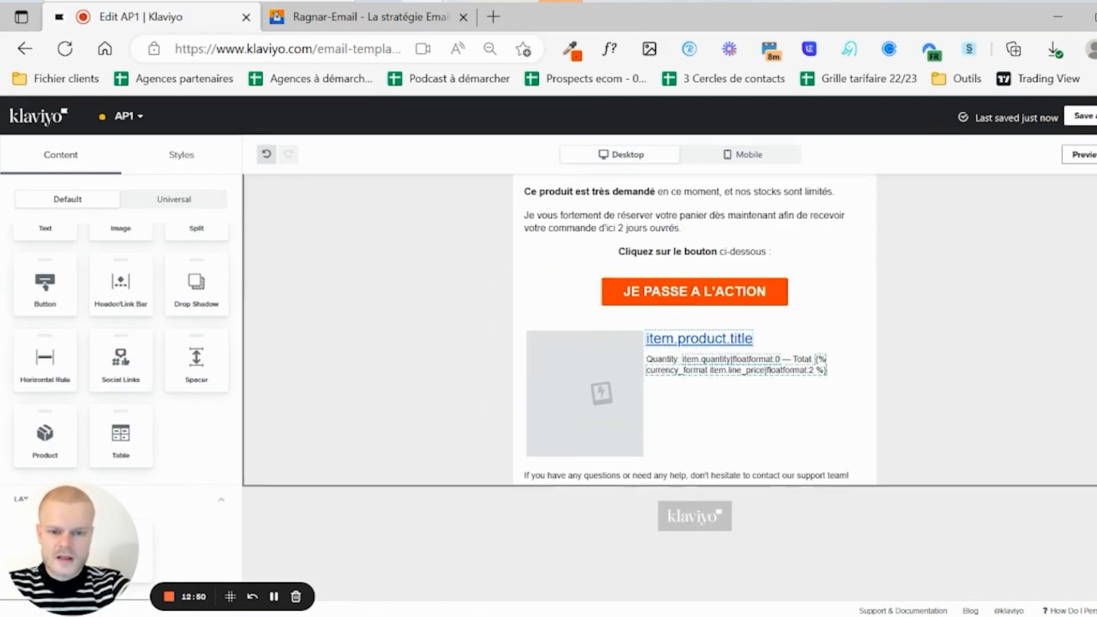
pyautogui.click(755, 403)
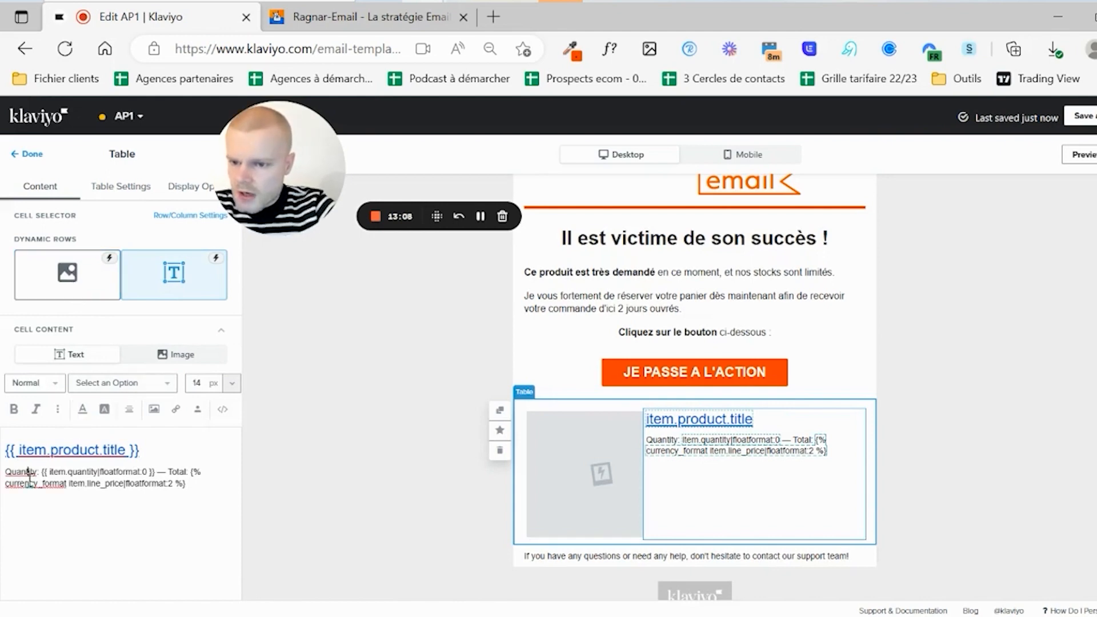
pyautogui.press('BackSpace')
pyautogui.write('é')
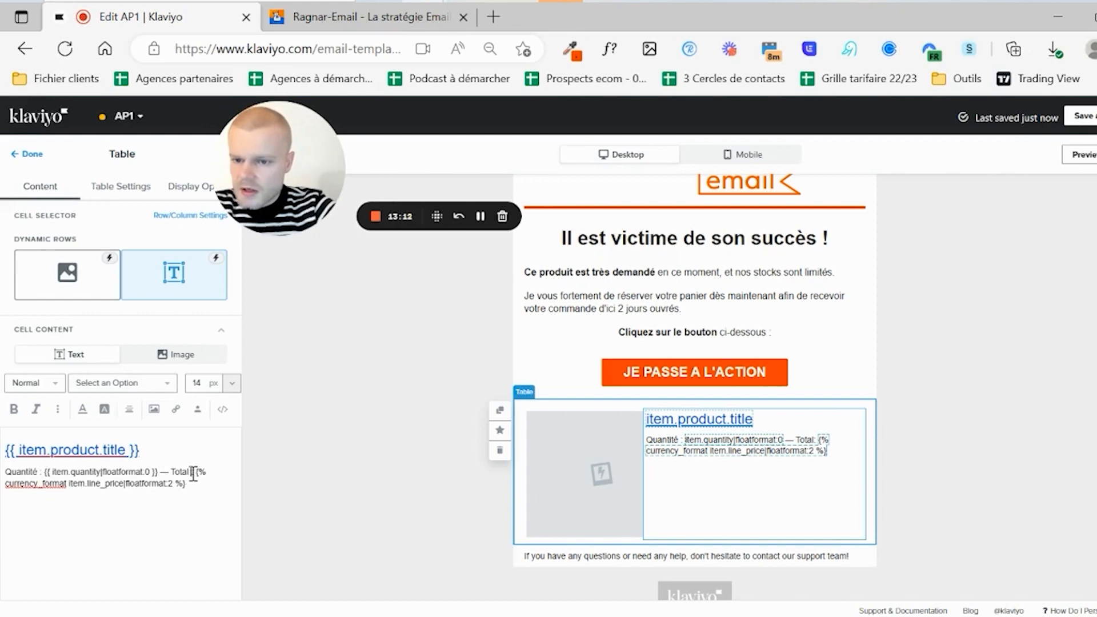
pyautogui.click(31, 153)
pyautogui.click(619, 556)
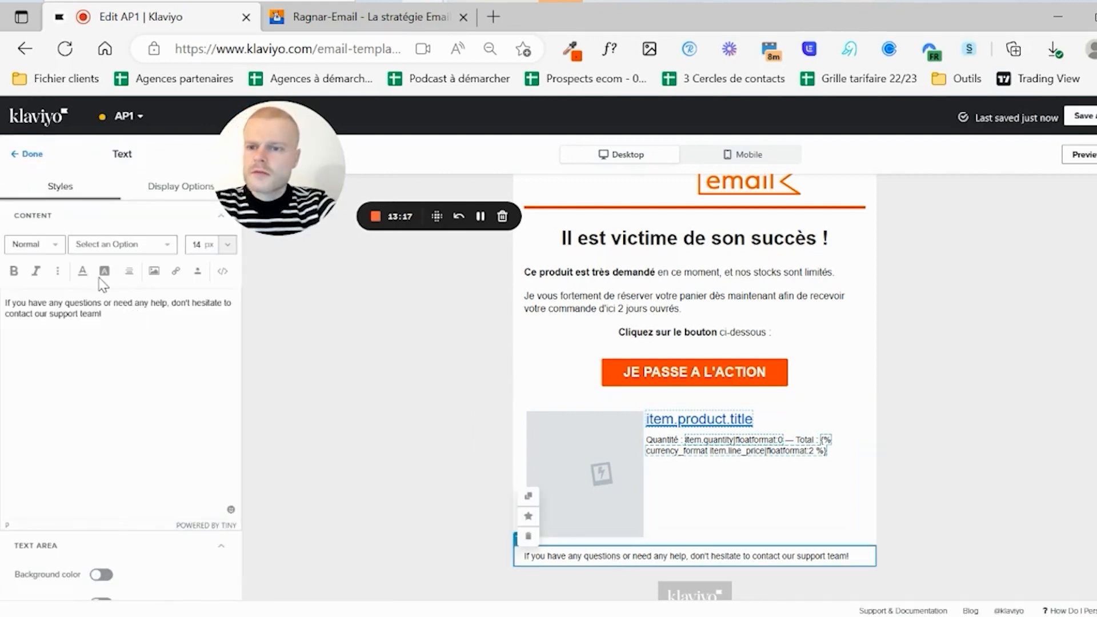
# - Replace the footer with 'Je vous souhaite une excellente journée' plus the First Name tag and a period
pyautogui.tripleClick(71, 298)
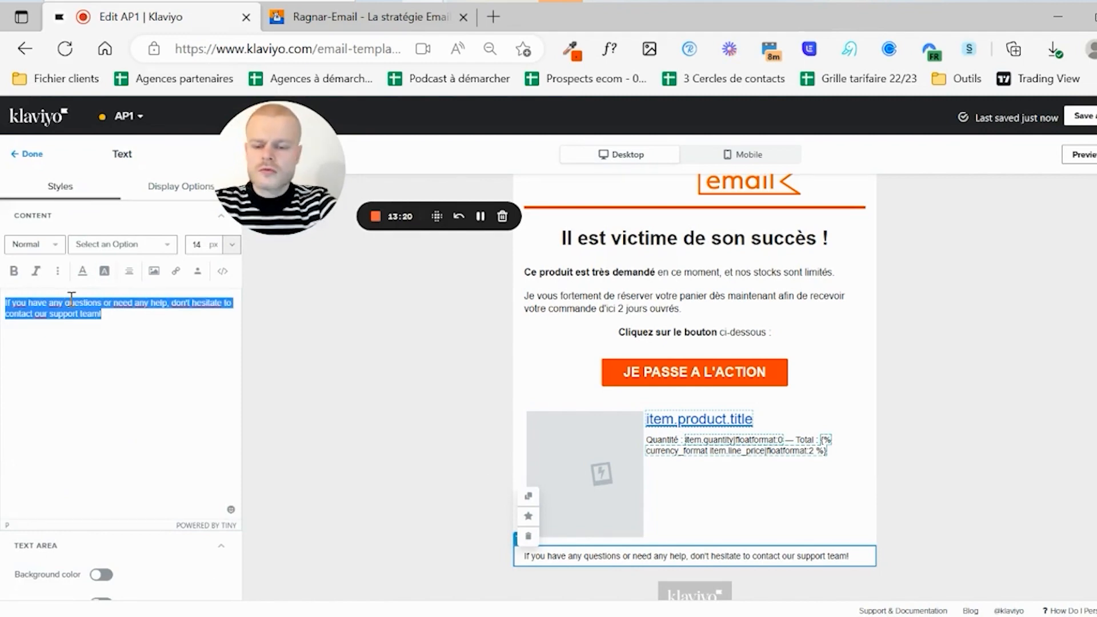
pyautogui.write('Je')
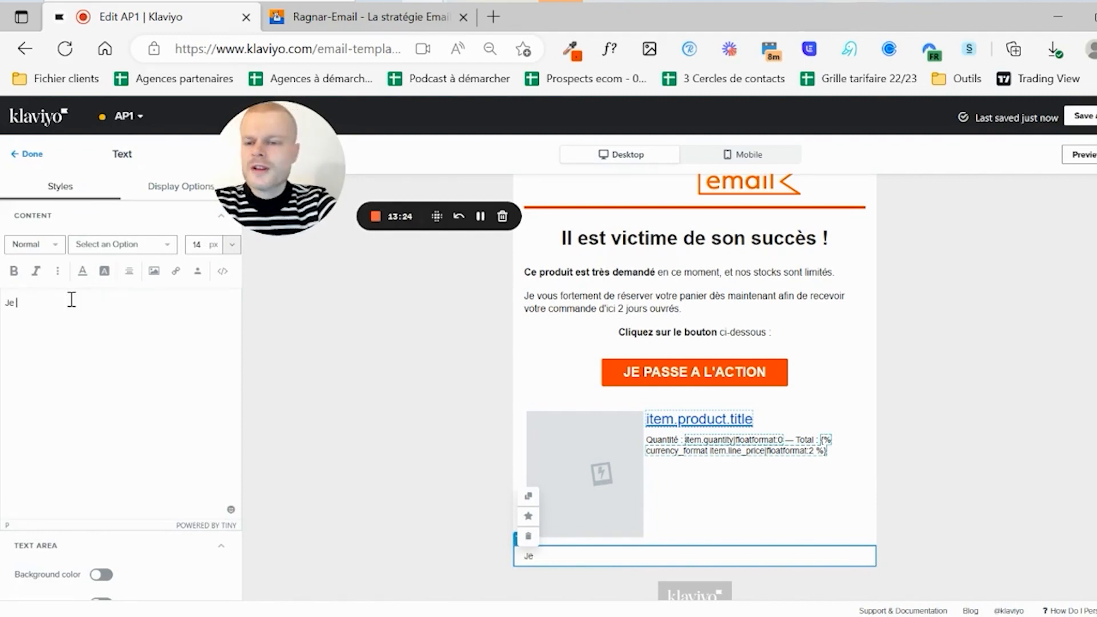
pyautogui.write(' vous souhai')
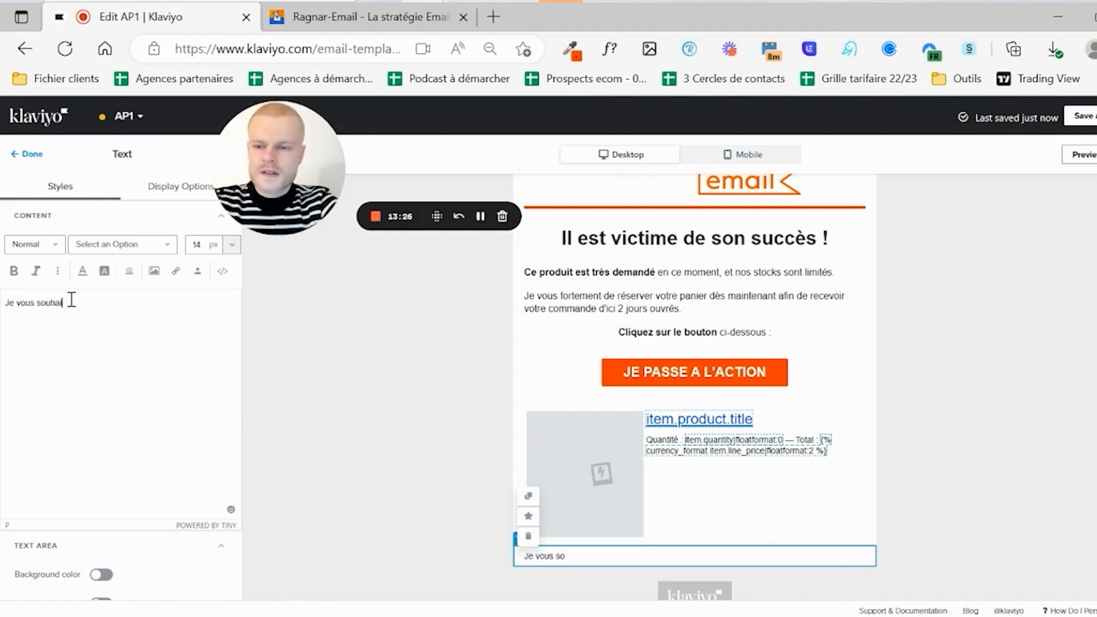
pyautogui.write('te une excellente journée')
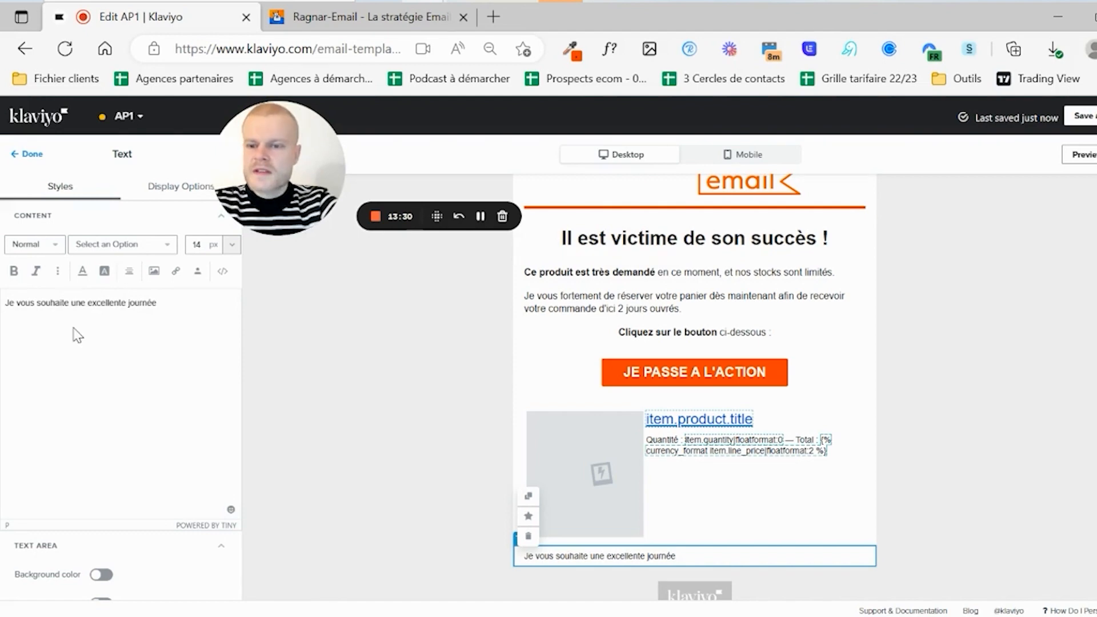
pyautogui.press('BackSpace')
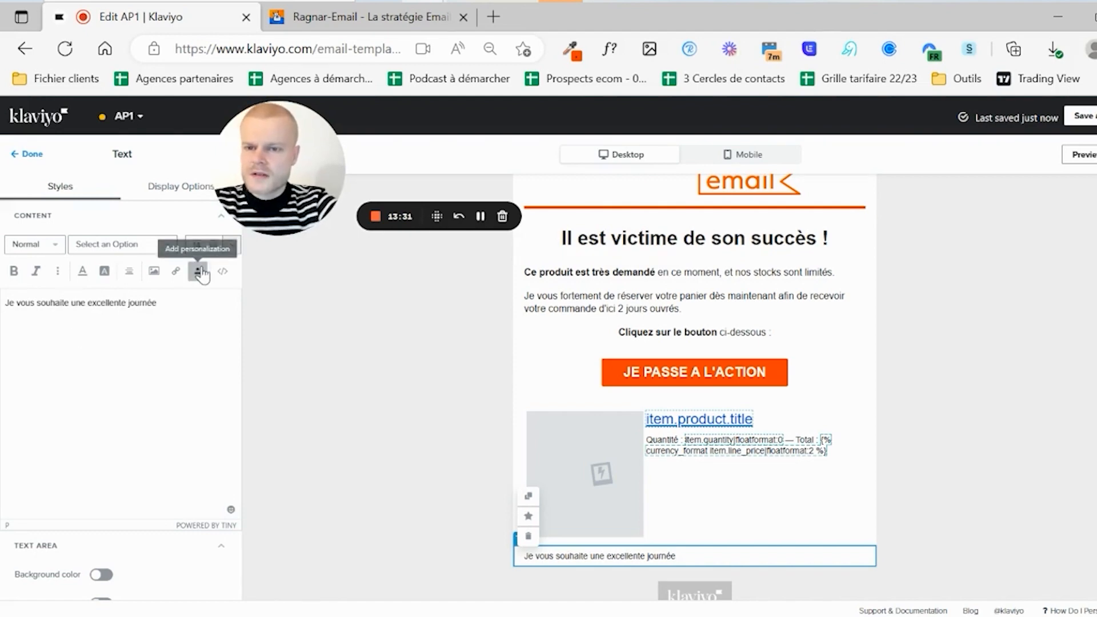
pyautogui.click(198, 271)
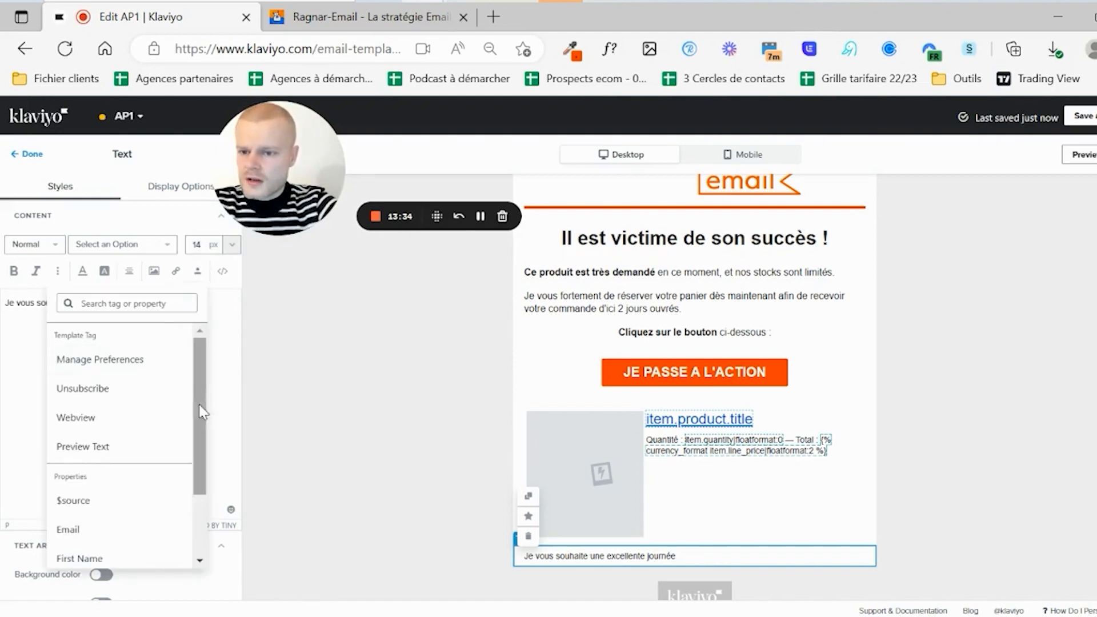
pyautogui.moveTo(198, 403); pyautogui.dragTo(194, 455)
pyautogui.click(100, 479)
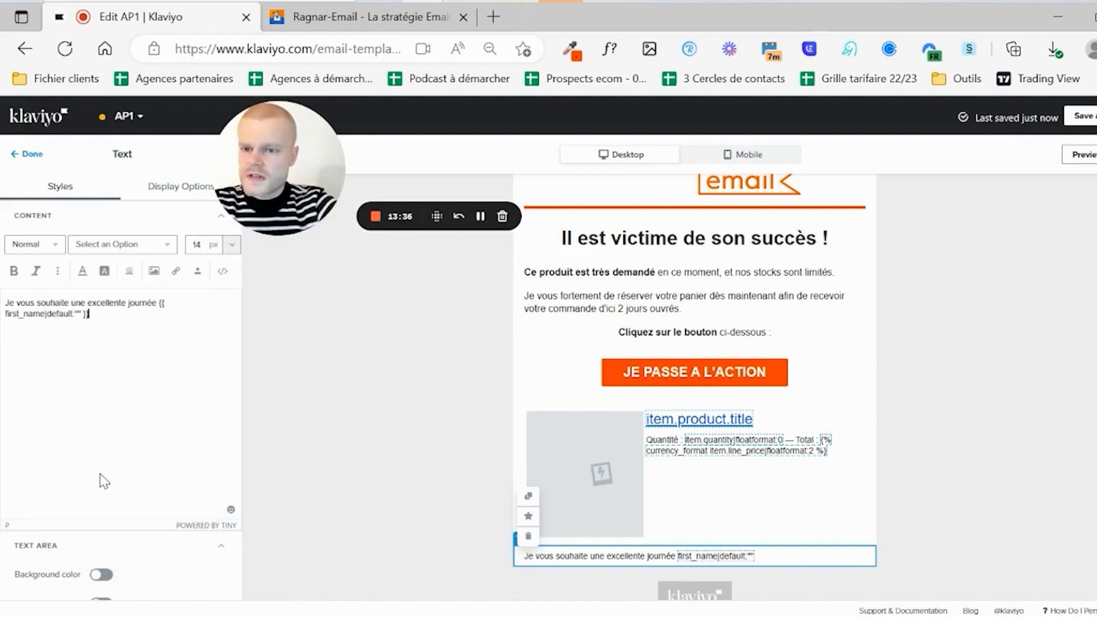
pyautogui.write('.')
# - Add an italic signature line below it with the sender's name from Ragnar-Email
pyautogui.press('Return')
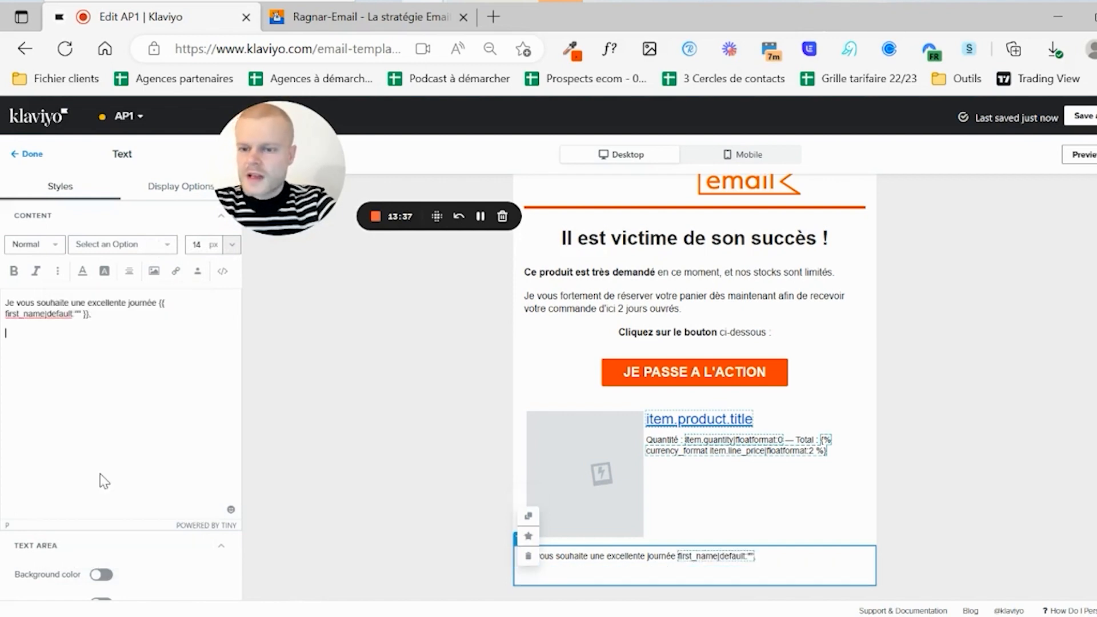
pyautogui.write('Florian')
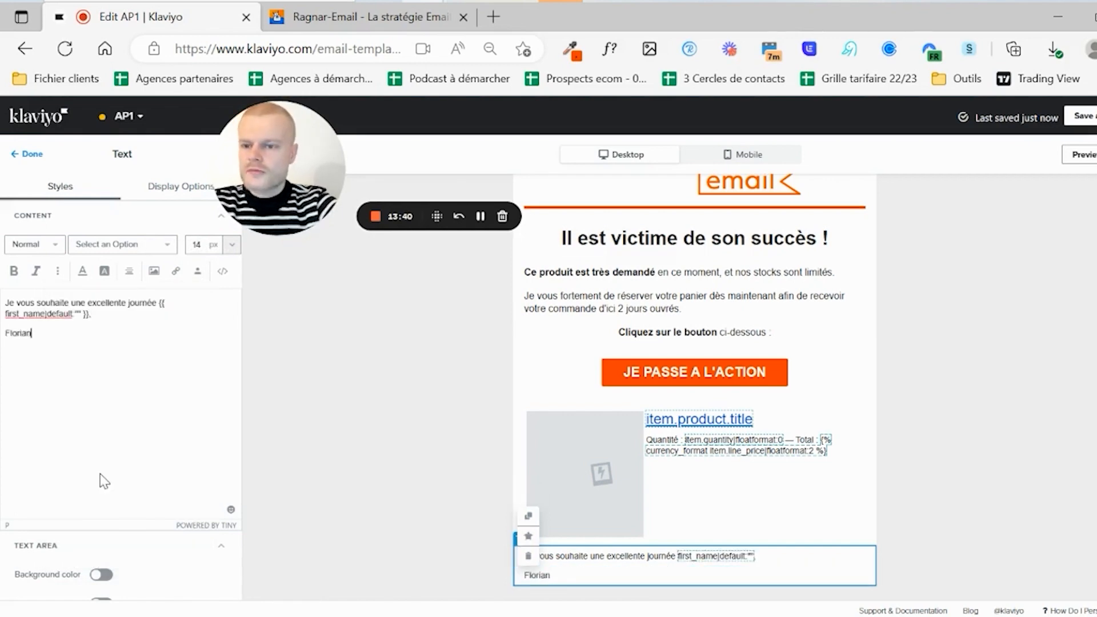
pyautogui.write(' de Ragnar-Email')
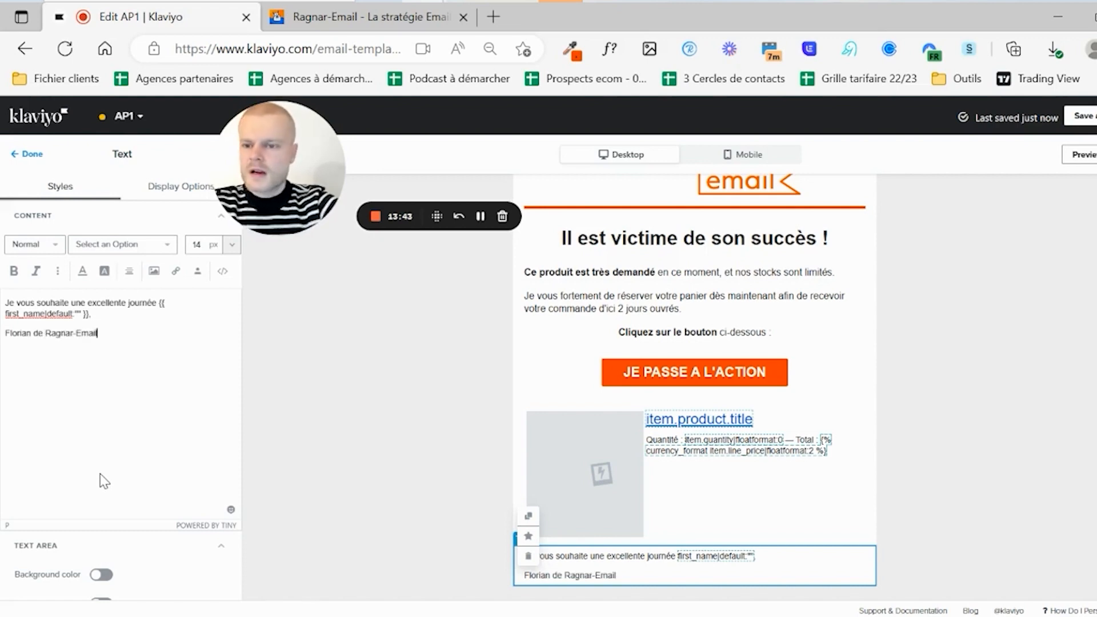
pyautogui.tripleClick(20, 334)
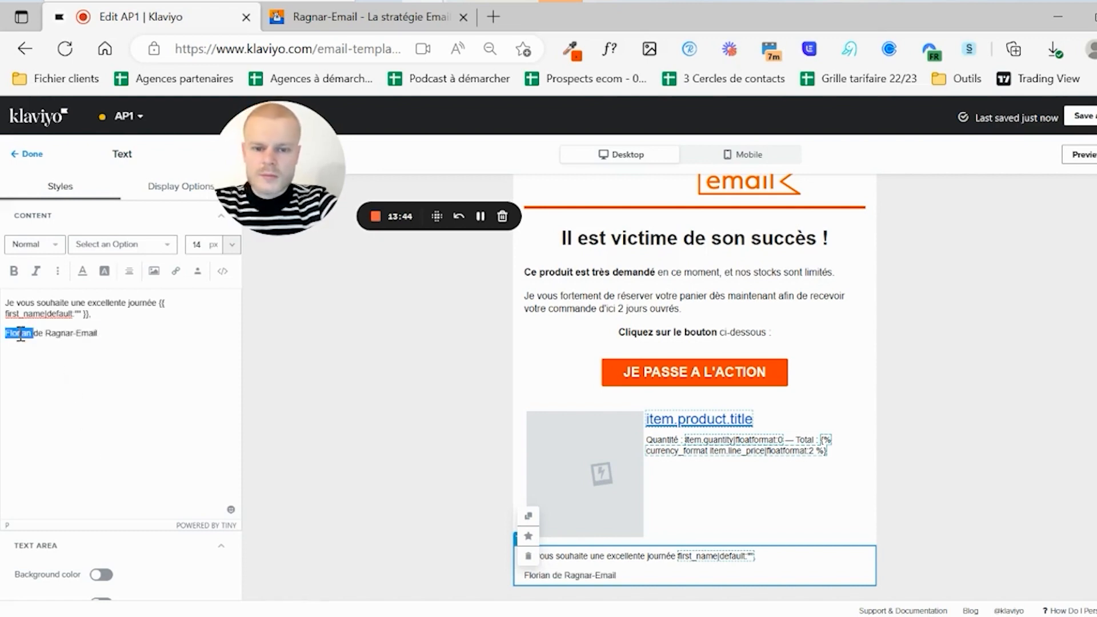
pyautogui.click(36, 272)
pyautogui.click(95, 325)
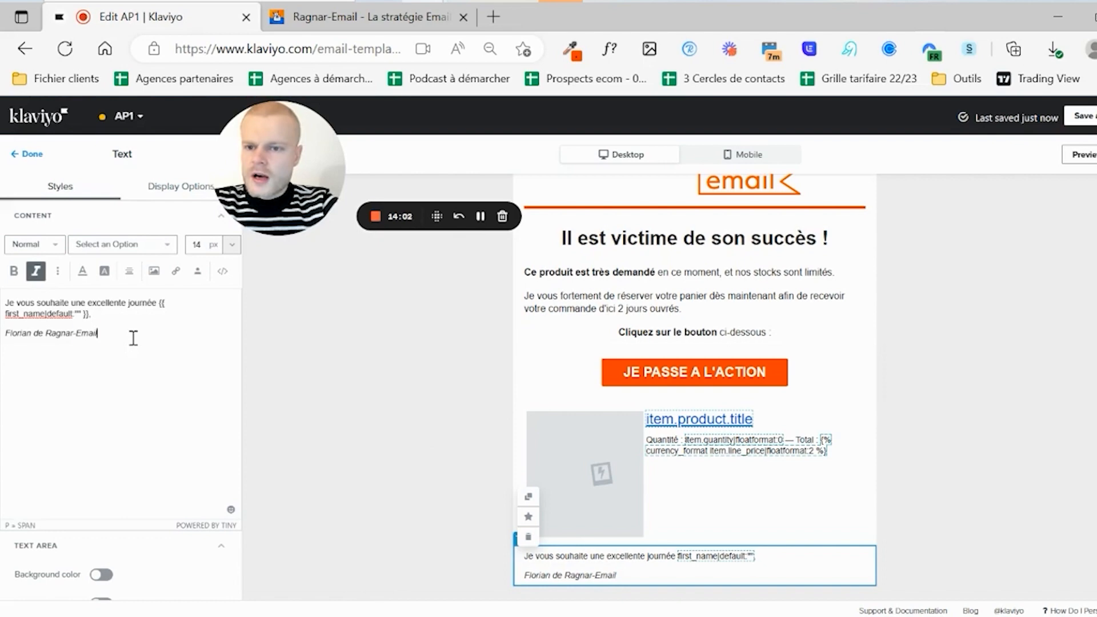
pyautogui.hotkey('ctrl', 'a')
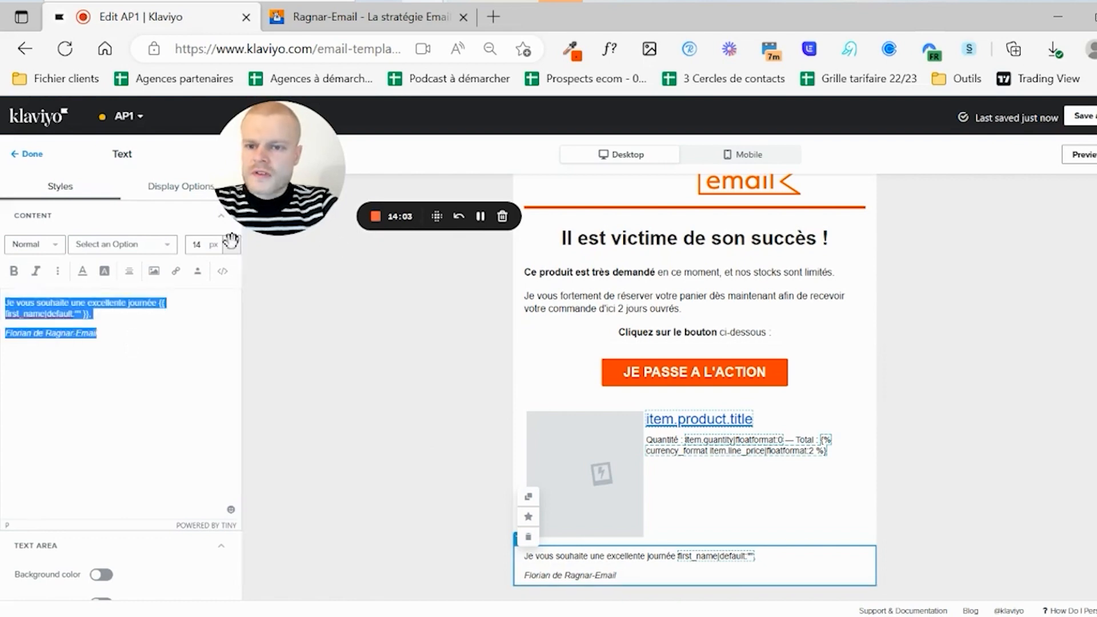
# - Set the closing greeting and signature to 16 px
pyautogui.click(232, 244)
pyautogui.click(197, 414)
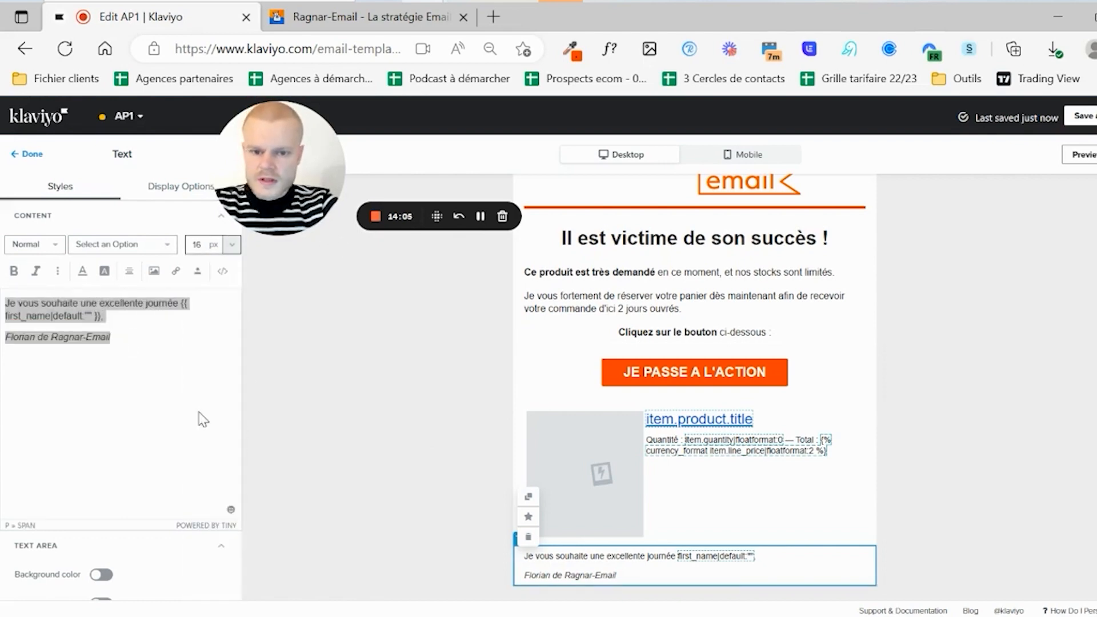
pyautogui.click(666, 307)
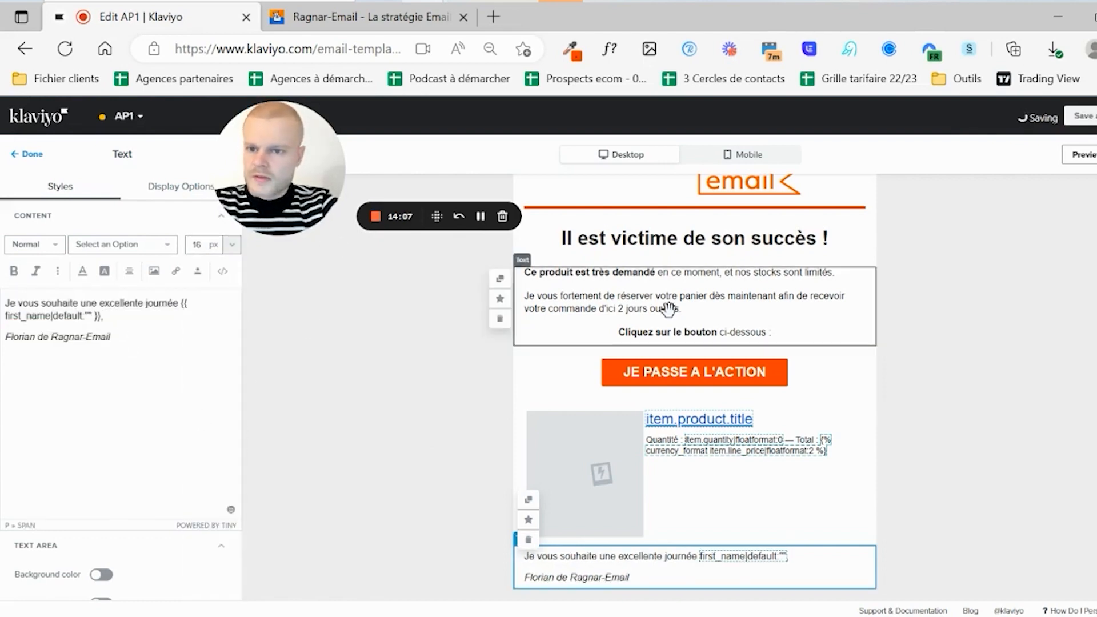
# - Close the email editor and reload to return to the AP1 flow page
pyautogui.scroll(1, 695, 386)
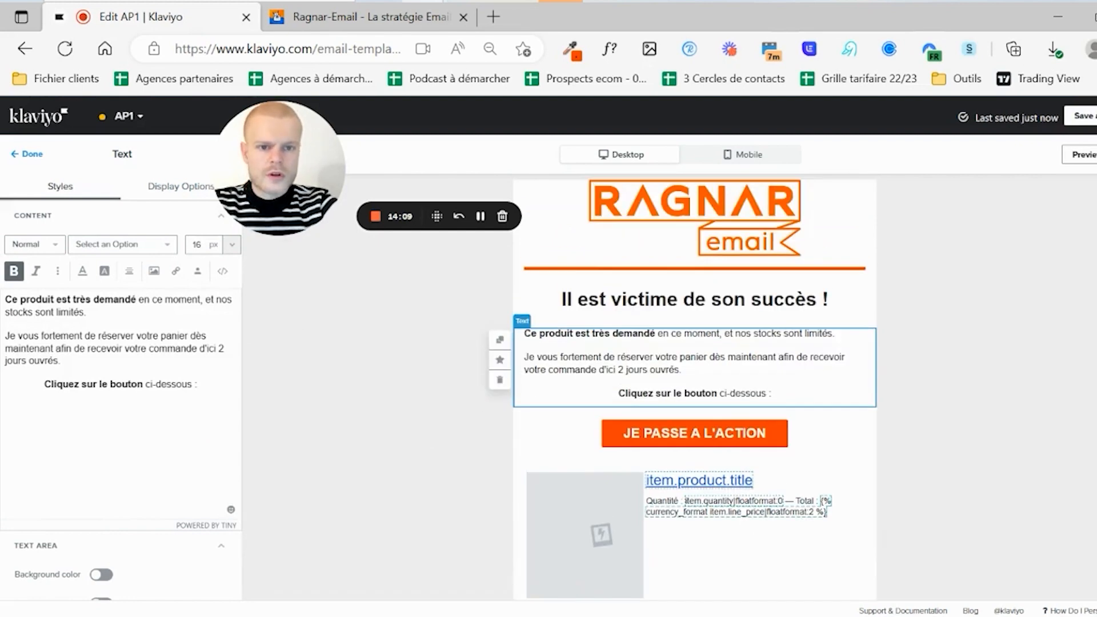
pyautogui.scroll(-2, 694, 386)
pyautogui.scroll(1, 695, 386)
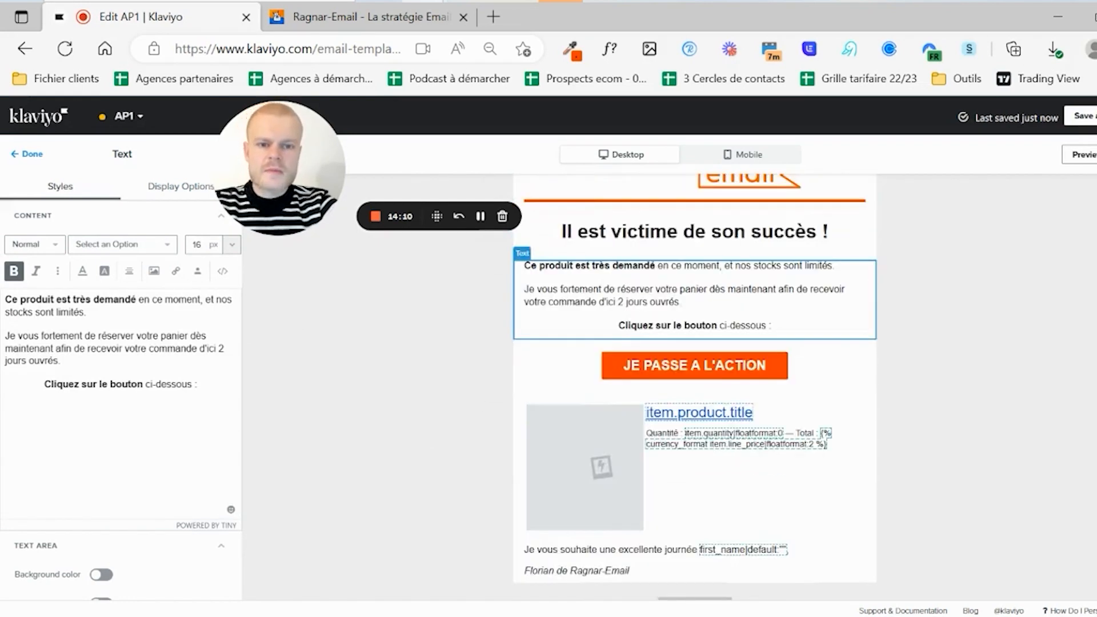
pyautogui.scroll(1, 695, 386)
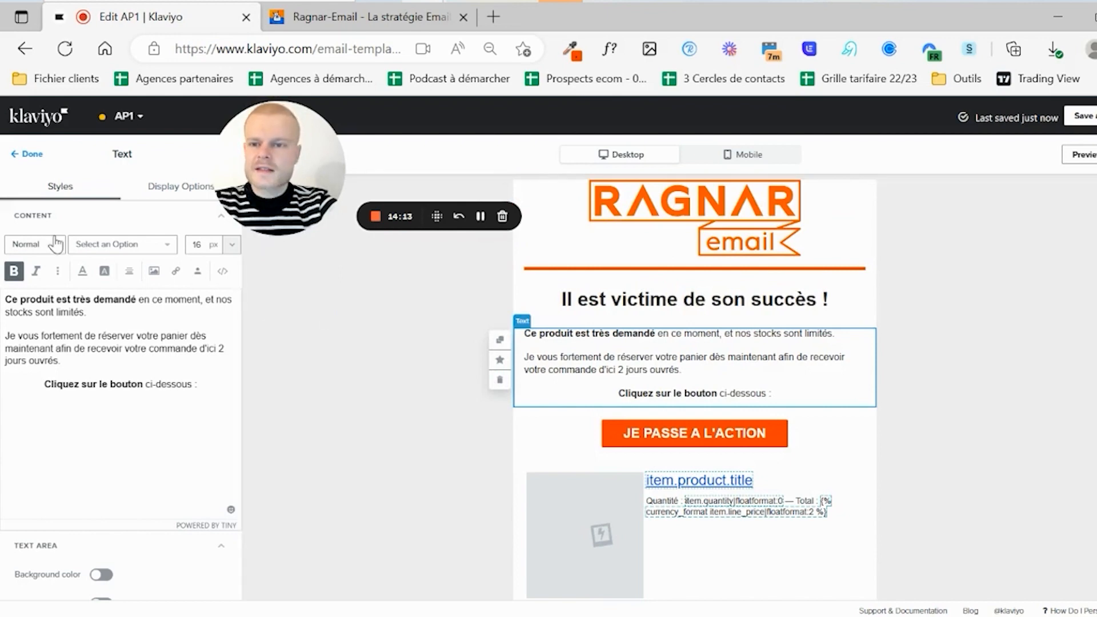
pyautogui.click(30, 154)
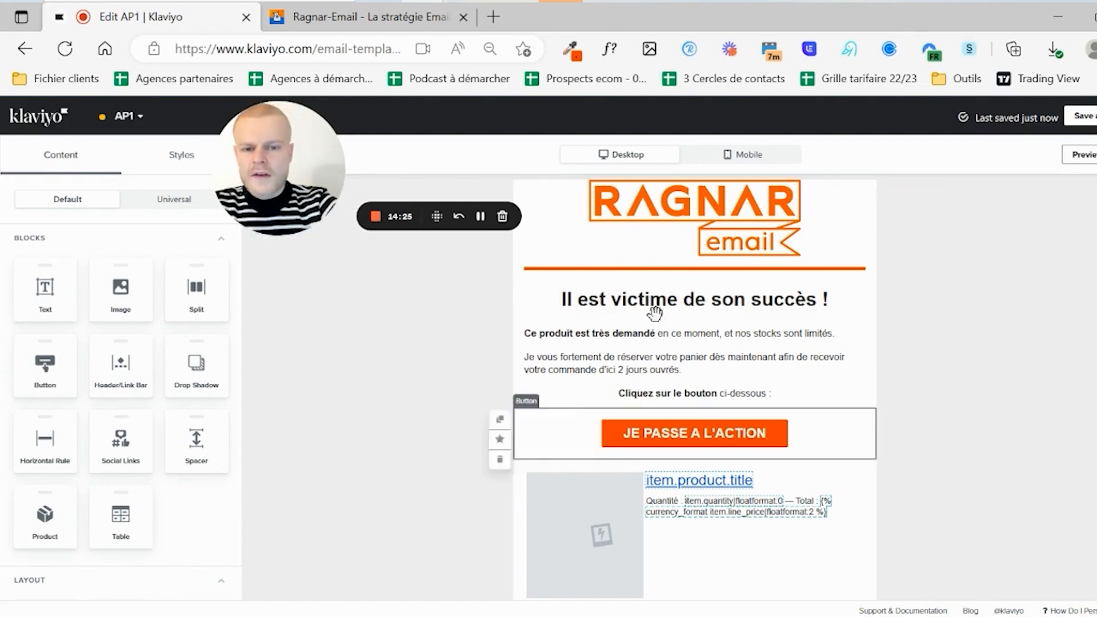
pyautogui.scroll(-4, 694, 388)
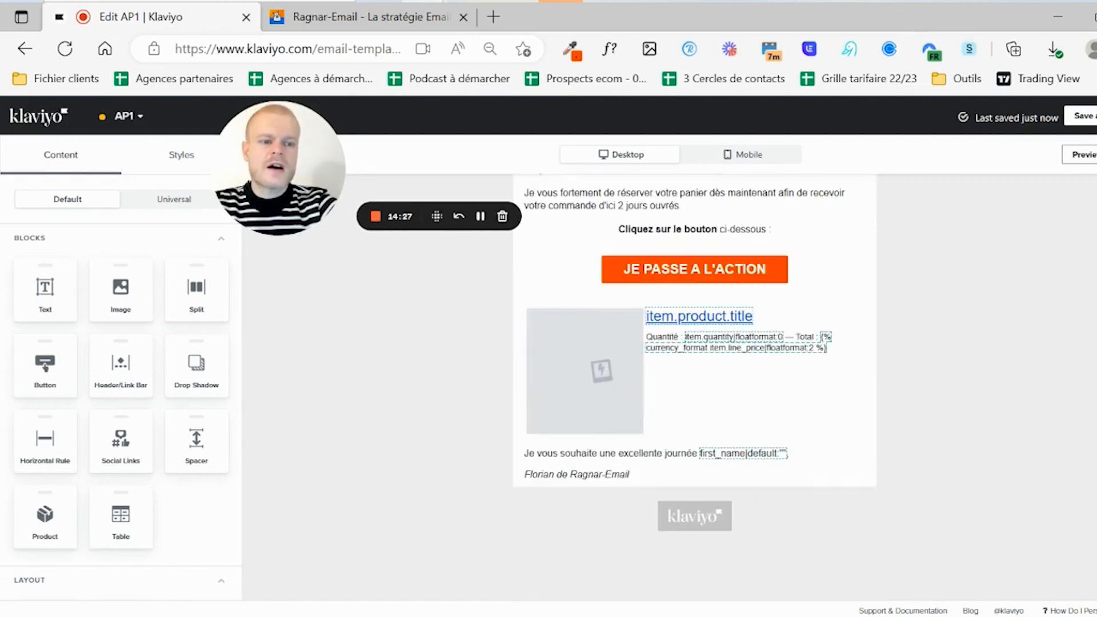
pyautogui.scroll(4, 694, 388)
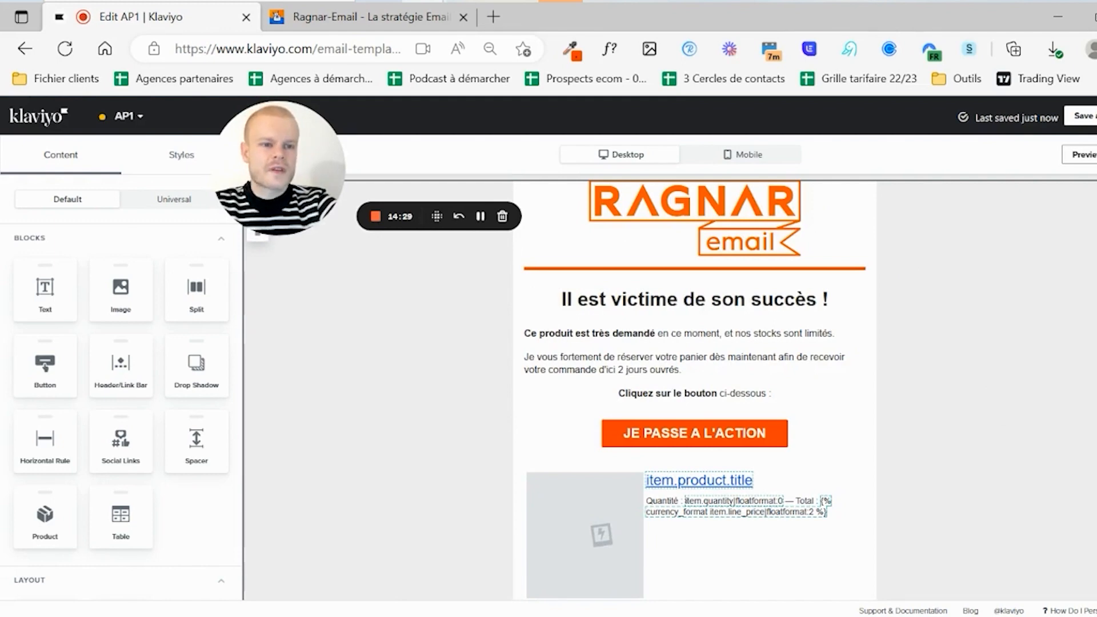
pyautogui.press('F5')
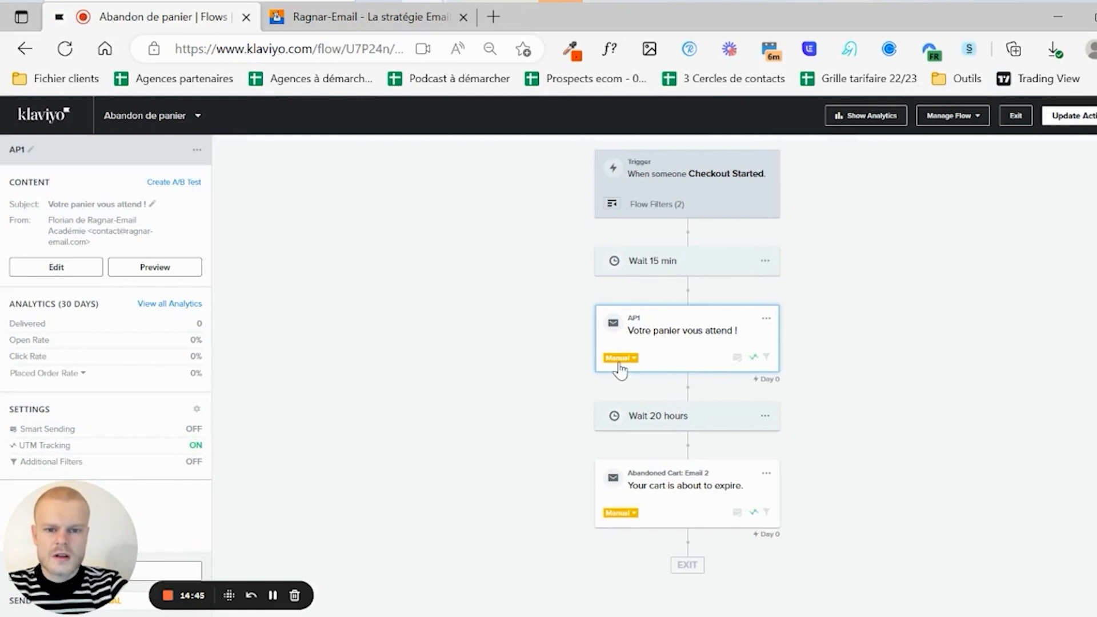
# - Switch the AP1 email's status from Manual to Live
pyautogui.click(619, 360)
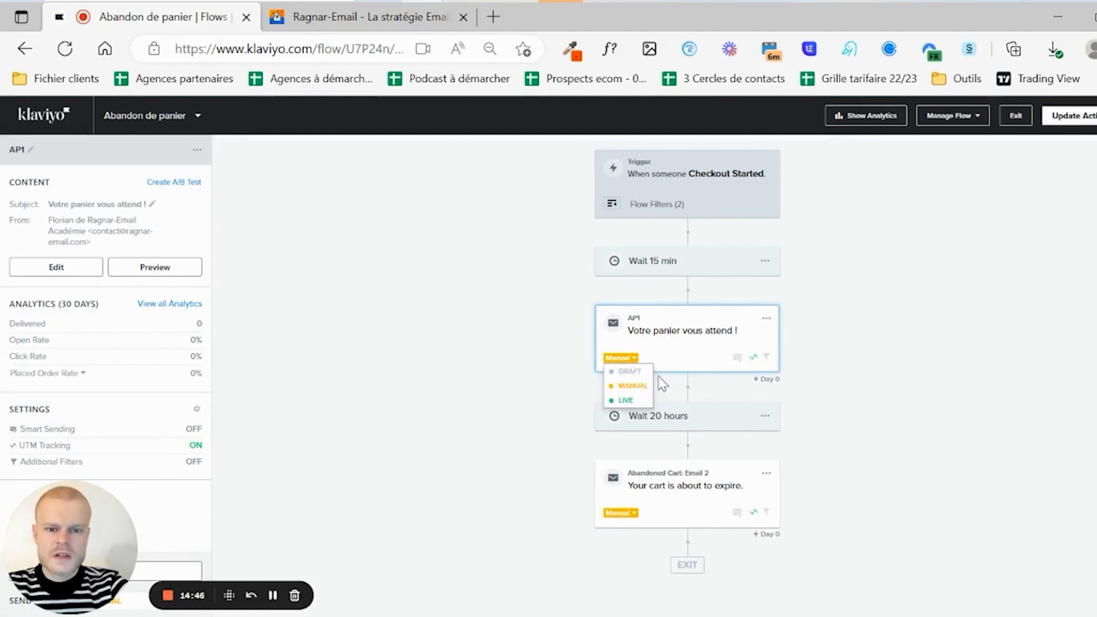
pyautogui.click(628, 401)
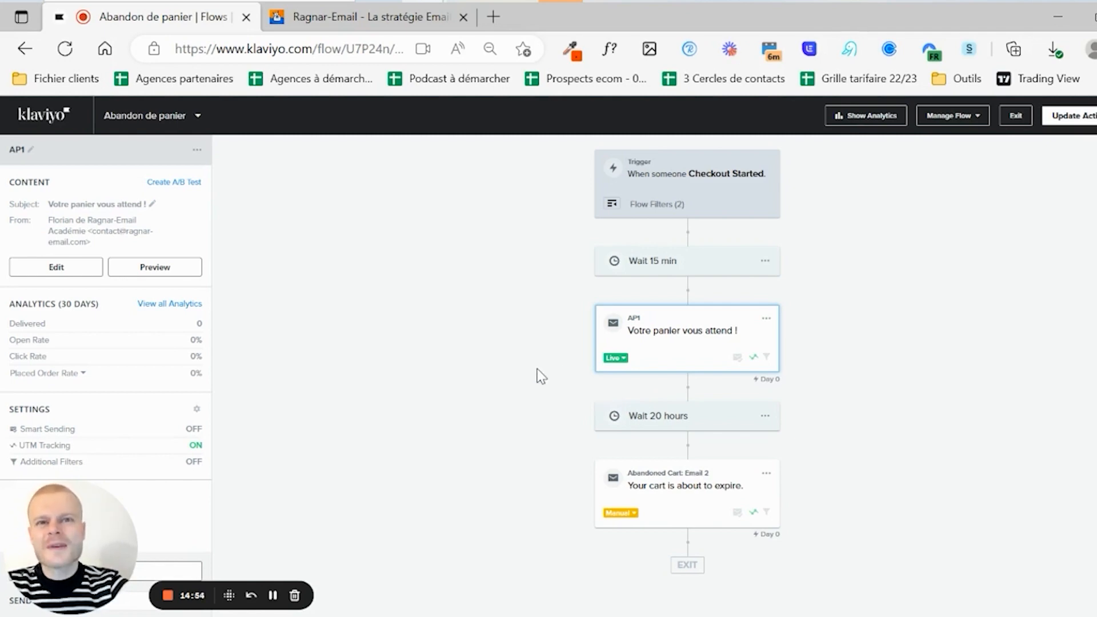
# - Change the wait after AP1 from 20 hours to 6 hours and save it
pyautogui.click(663, 422)
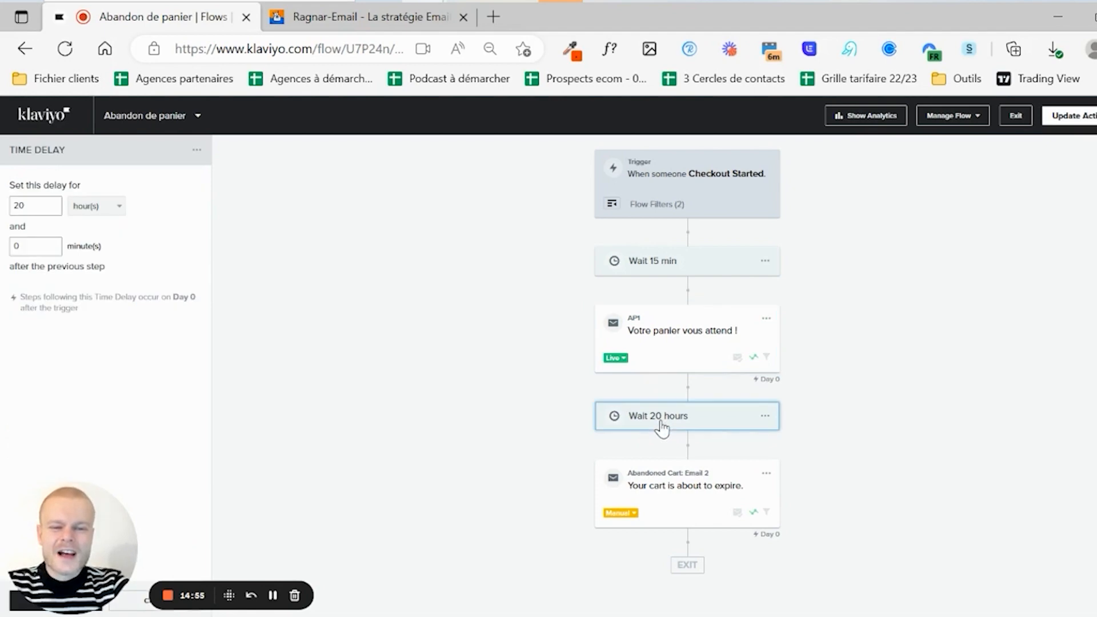
pyautogui.click(44, 205)
pyautogui.press('BackSpace')
pyautogui.press('BackSpace')
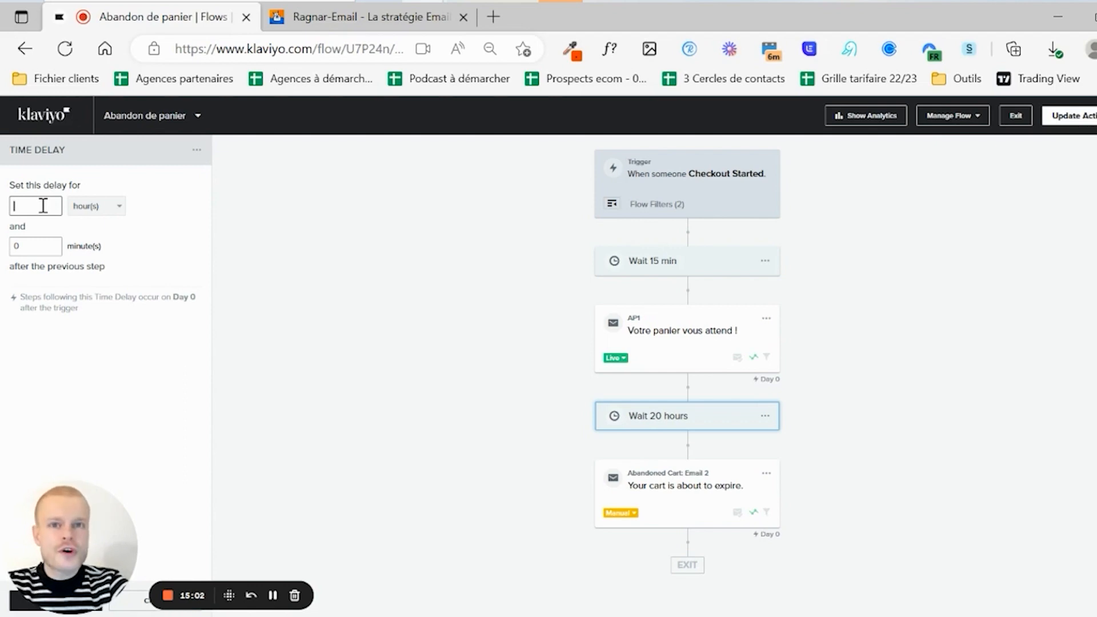
pyautogui.write('6')
pyautogui.moveTo(81, 552); pyautogui.dragTo(122, 327)
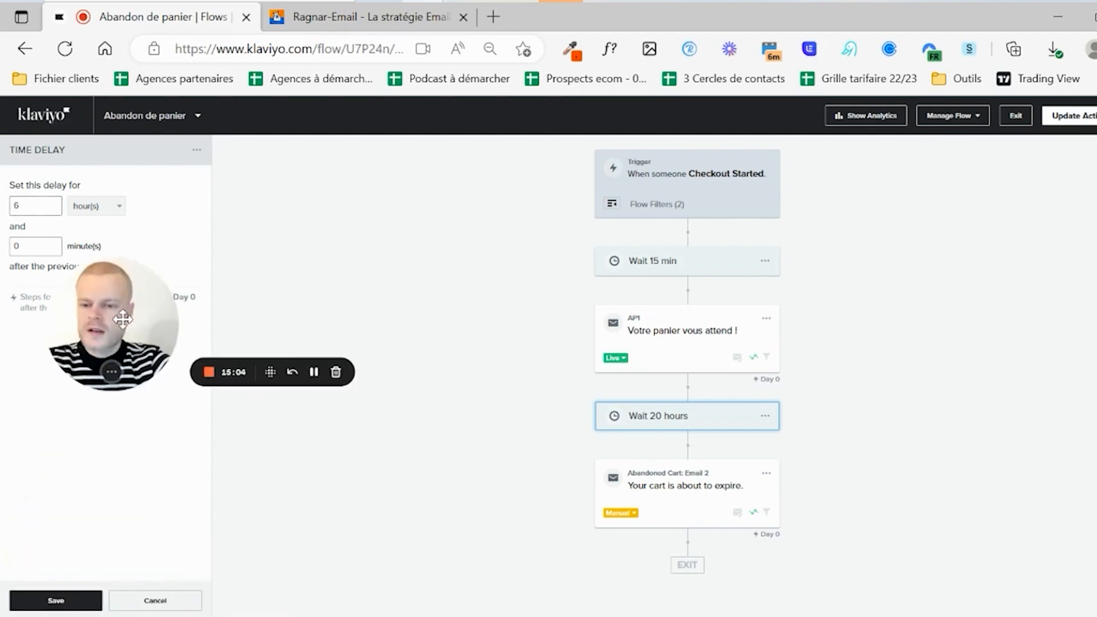
pyautogui.click(56, 599)
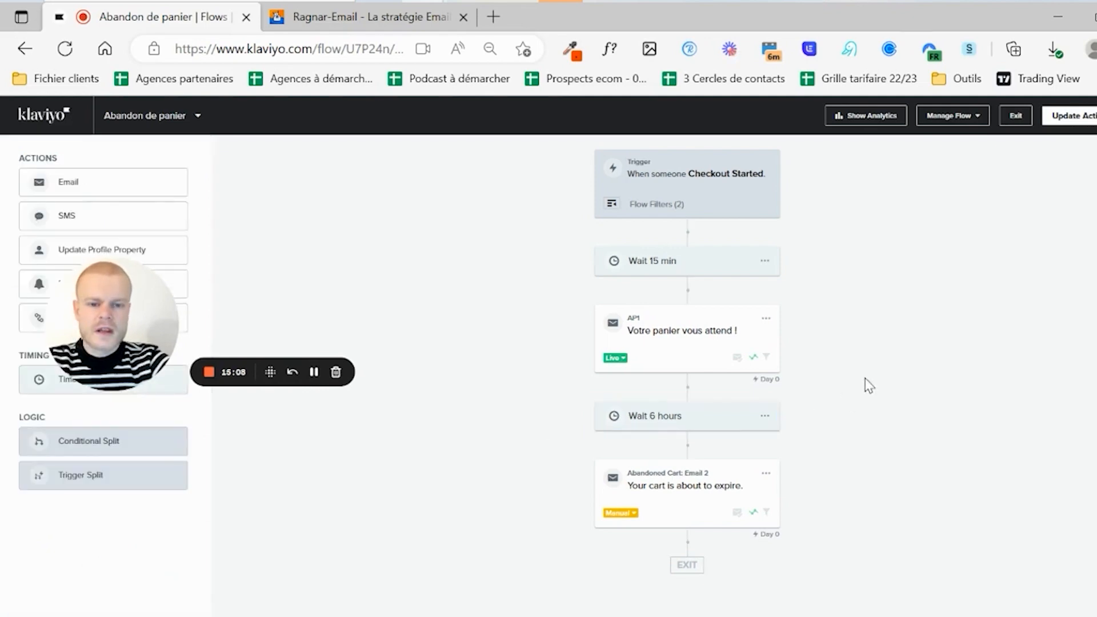
# - Delete the original Abandoned Cart: Email 2 from the flow
pyautogui.click(685, 483)
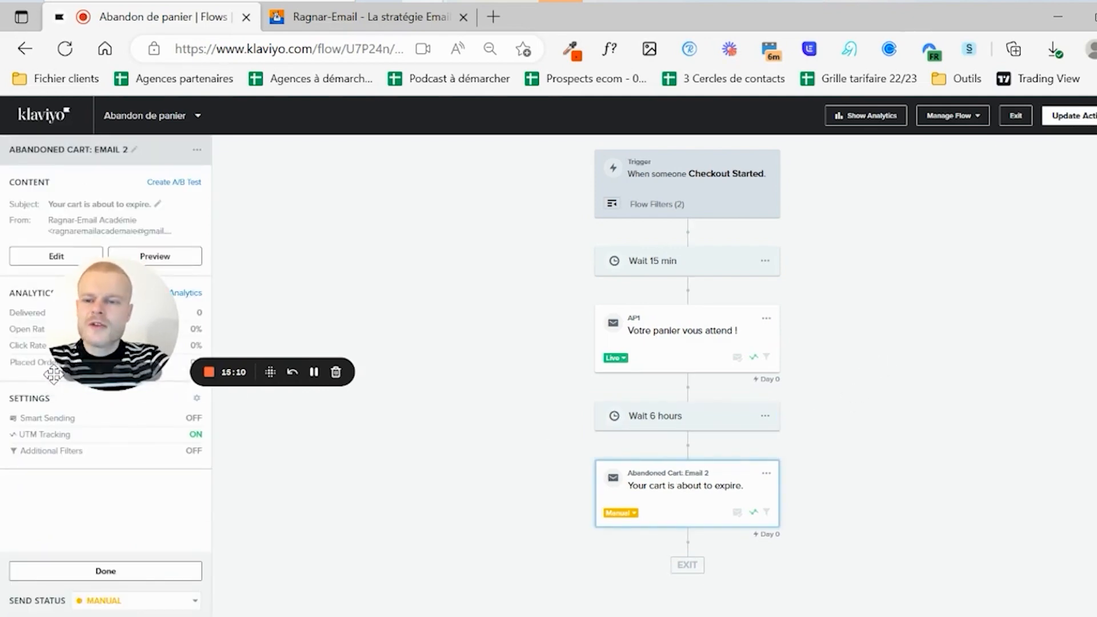
pyautogui.moveTo(104, 343); pyautogui.dragTo(63, 567)
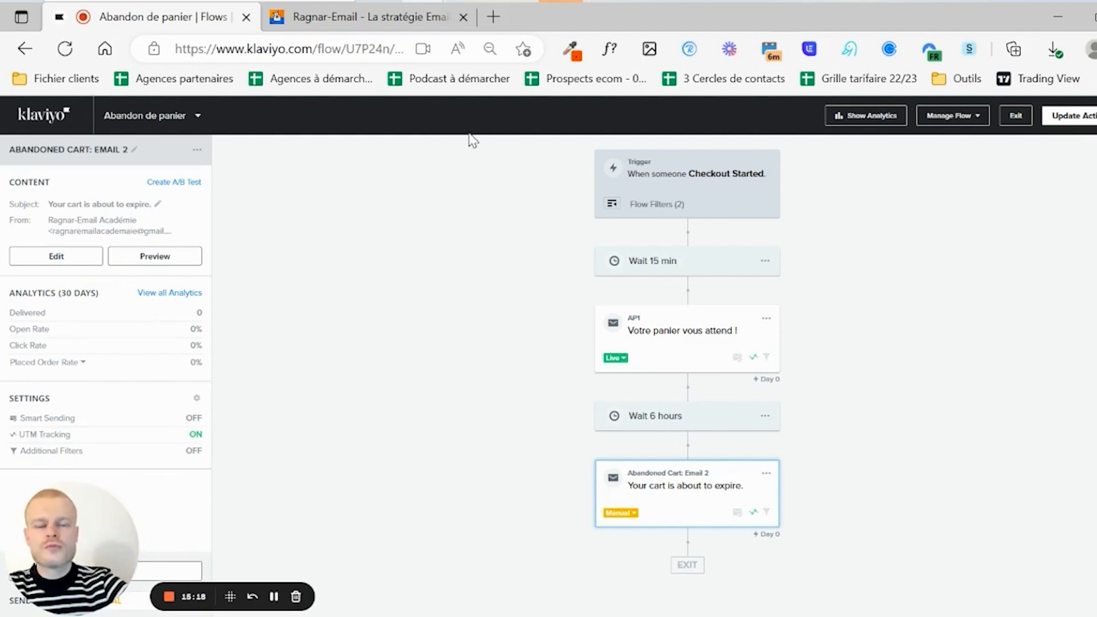
pyautogui.click(766, 474)
pyautogui.click(786, 529)
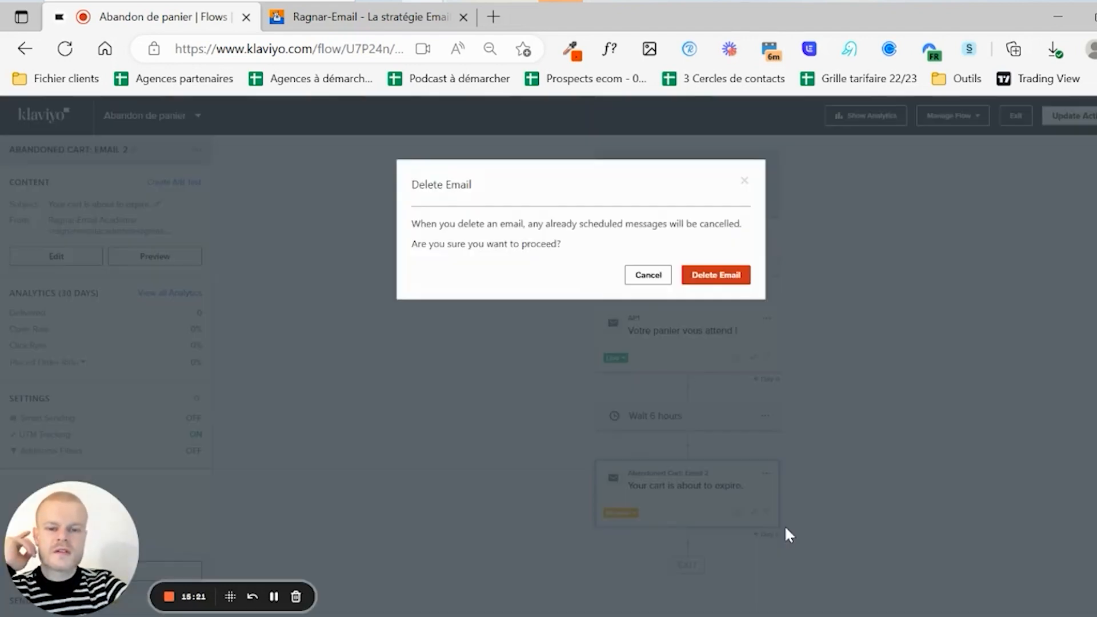
pyautogui.click(707, 277)
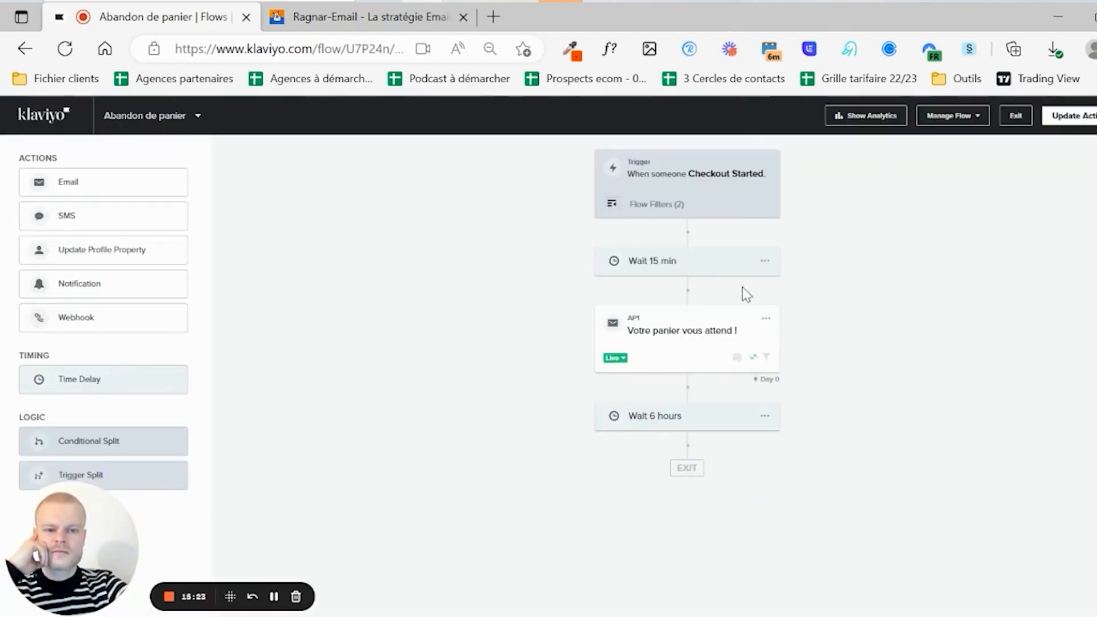
# - Clone the AP1 email and place the copy after the 6-hour wait
pyautogui.click(765, 318)
pyautogui.click(786, 361)
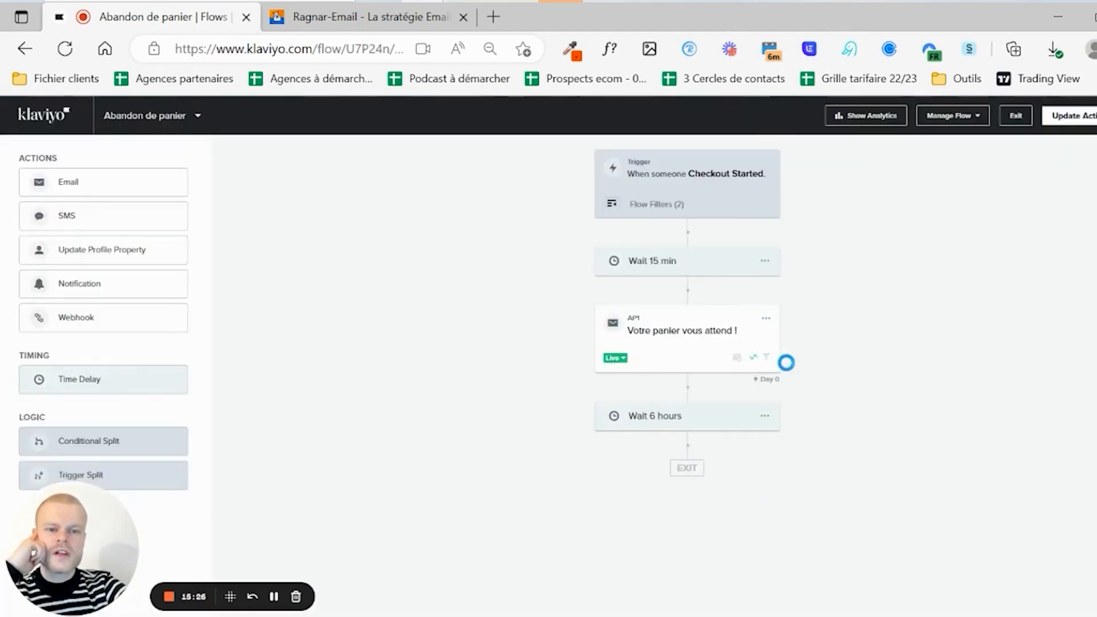
pyautogui.moveTo(668, 431)
pyautogui.mouseDown()
pyautogui.moveTo(702, 539)
pyautogui.moveTo(687, 513)
pyautogui.mouseUp()
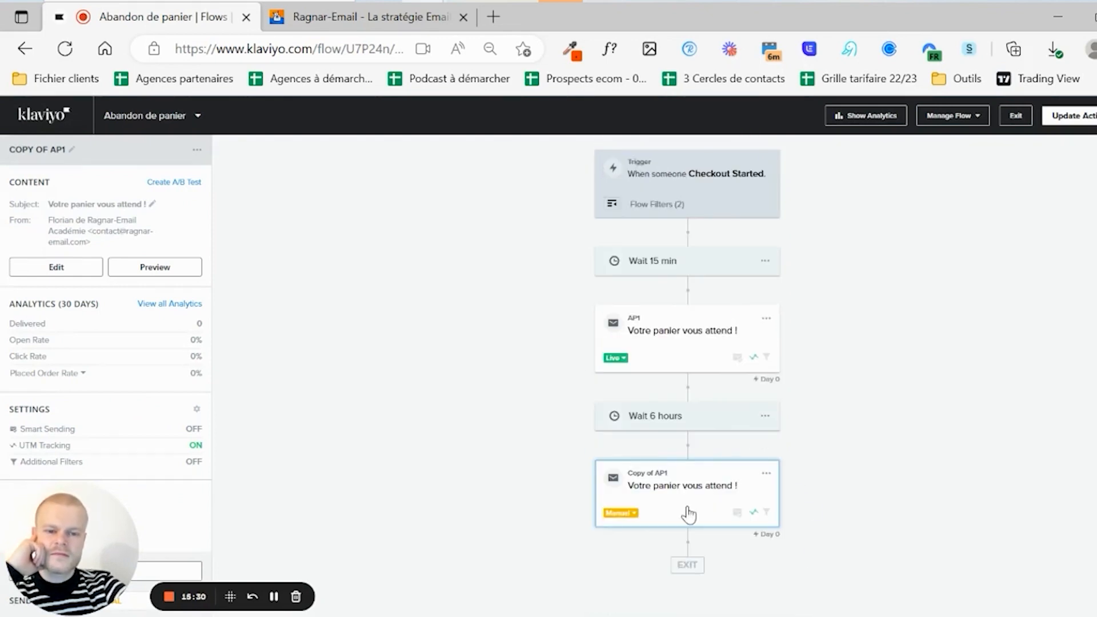